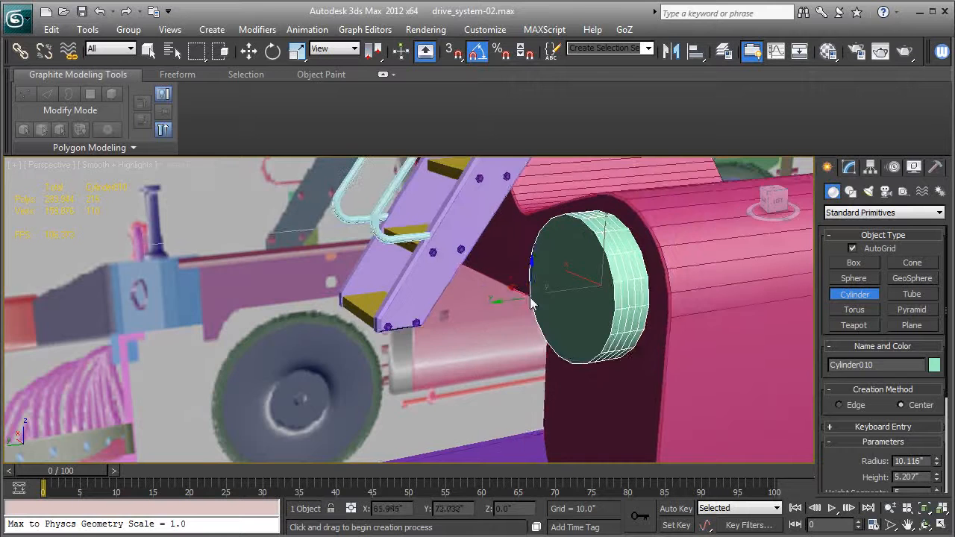
Set the new cylinder's height segments to 1 and its sides to 24
{"action": "left_click_drag", "start_coordinate": [830, 461], "coordinate": [830, 393]}
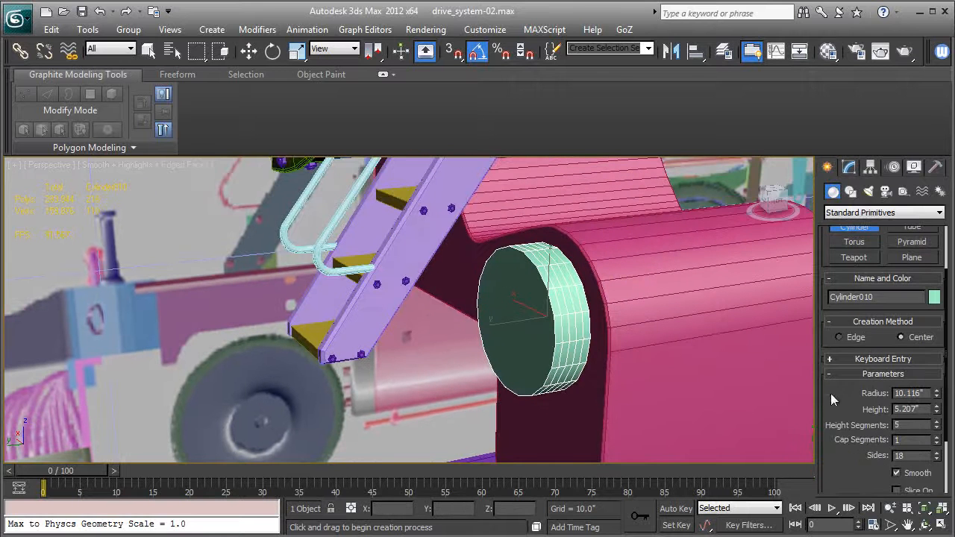
{"action": "left_click", "coordinate": [937, 427]}
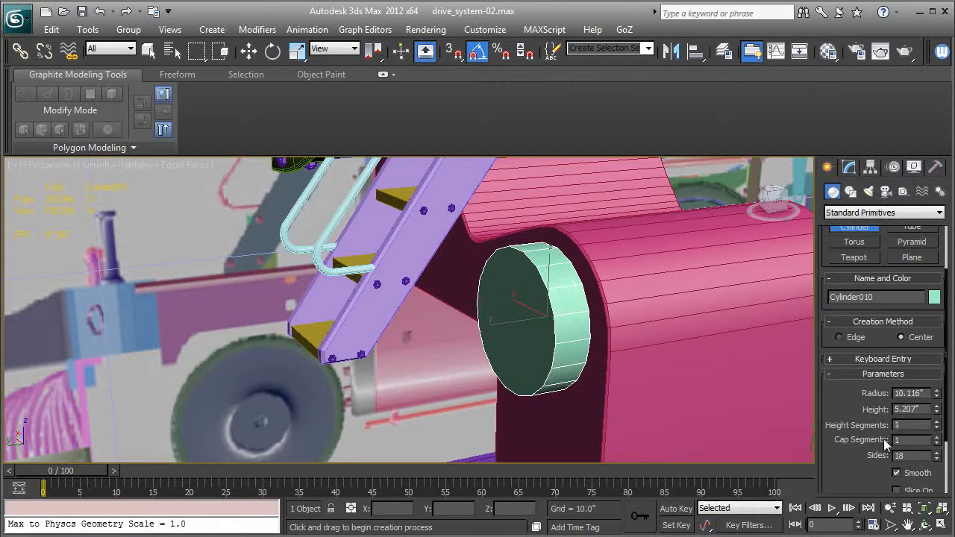
{"action": "left_click_drag", "start_coordinate": [914, 456], "coordinate": [862, 463]}
{"action": "type", "text": "24"}
{"action": "key", "text": "Return"}
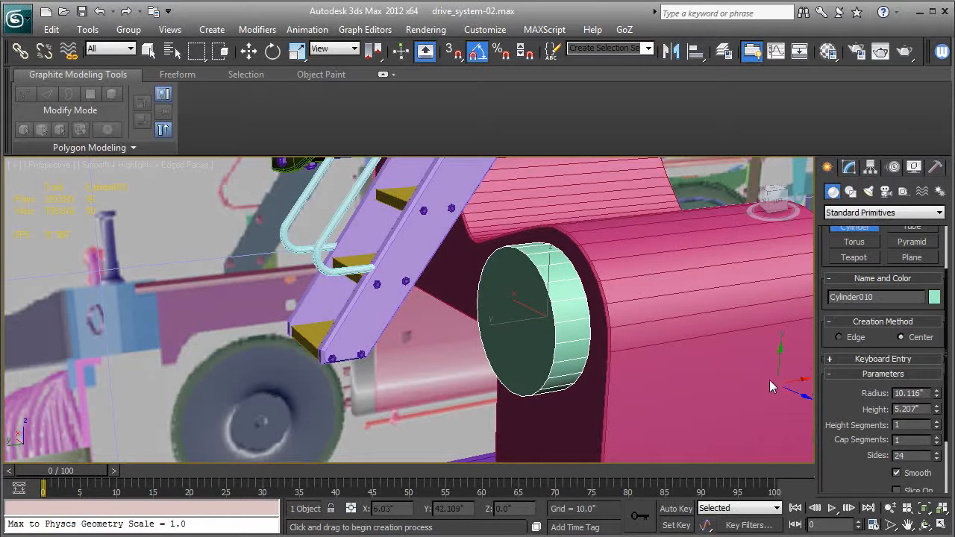
Convert the cylinder to an Editable Poly and expand its sub-object levels
{"action": "left_click", "coordinate": [848, 169]}
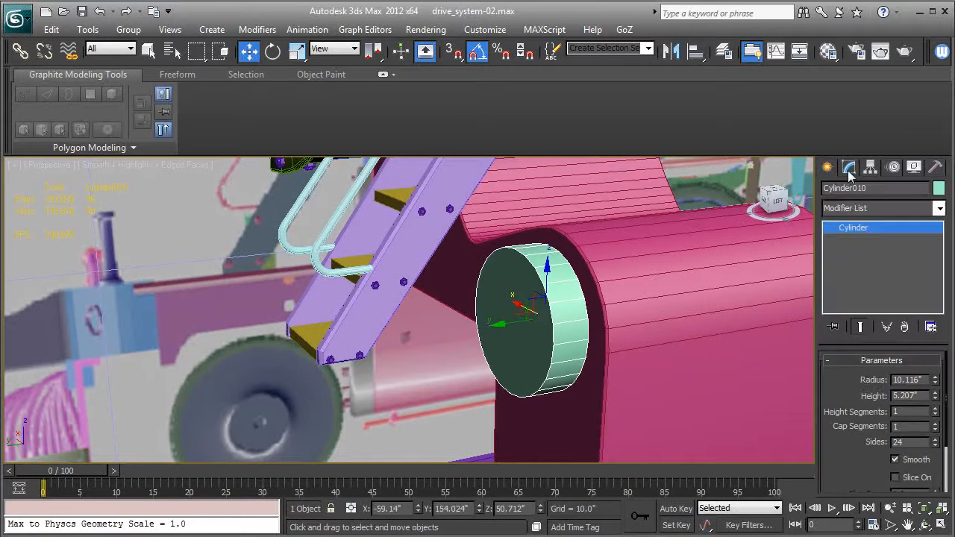
{"action": "right_click", "coordinate": [862, 238]}
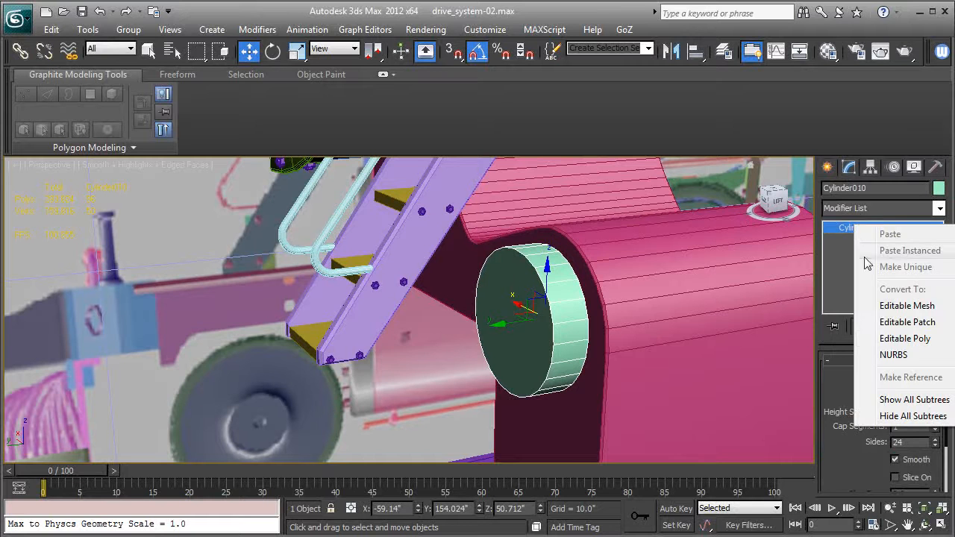
{"action": "left_click", "coordinate": [887, 340]}
{"action": "left_click", "coordinate": [832, 228]}
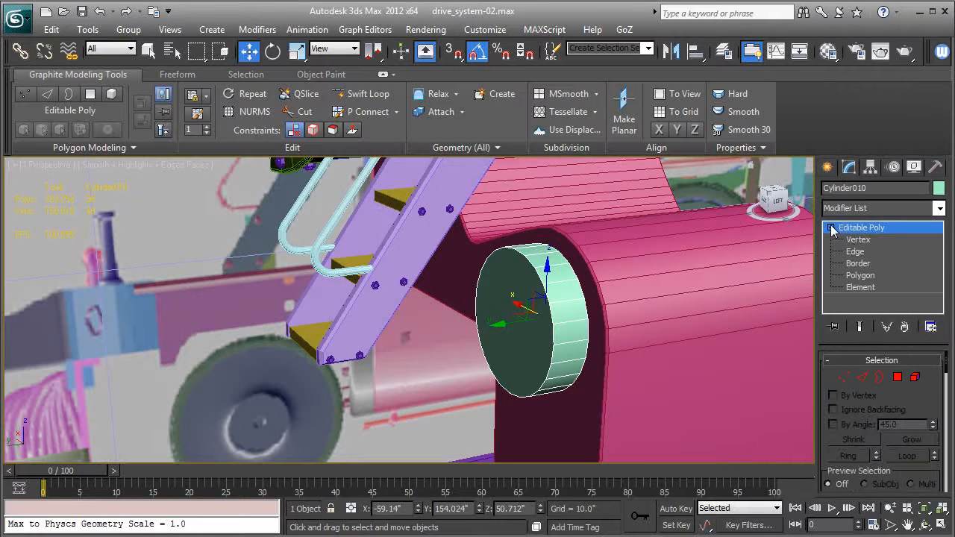
Chamfer the rim edges of the cylinder's front cap by 1.0" with 3 segments
{"action": "left_click", "coordinate": [860, 275]}
{"action": "left_click", "coordinate": [517, 353]}
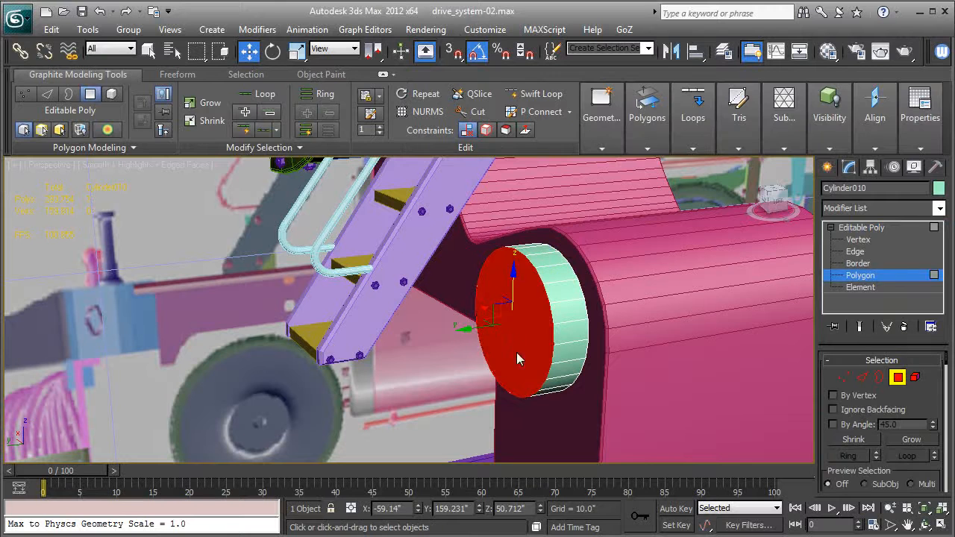
{"action": "left_click", "coordinate": [862, 377]}
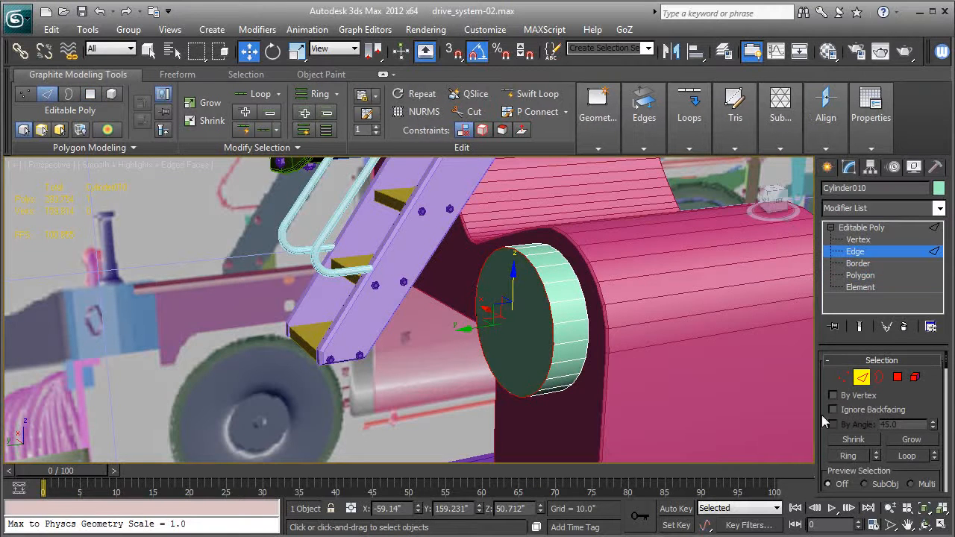
{"action": "scroll", "coordinate": [923, 422], "scroll_direction": "down", "scroll_amount": 5}
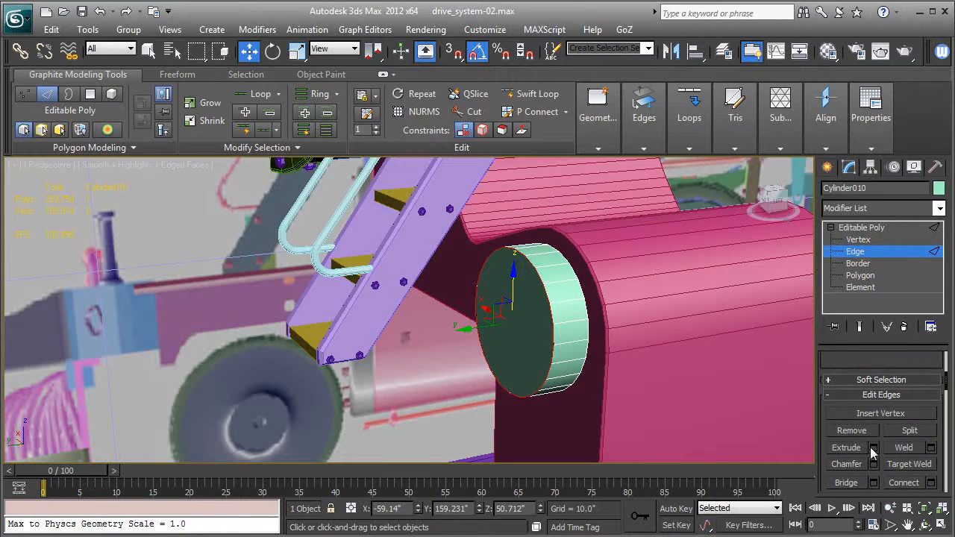
{"action": "left_click", "coordinate": [874, 464]}
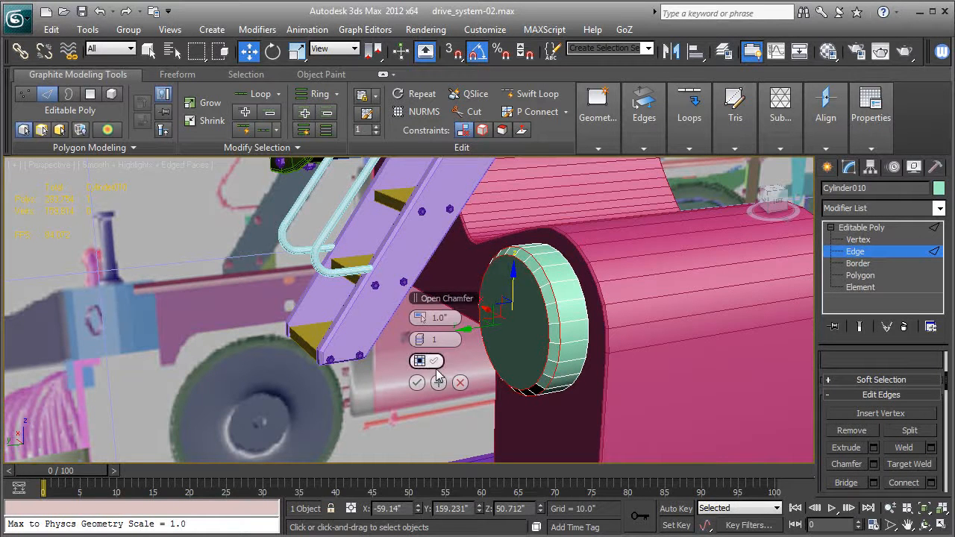
{"action": "left_click", "coordinate": [423, 340]}
{"action": "left_click", "coordinate": [423, 339]}
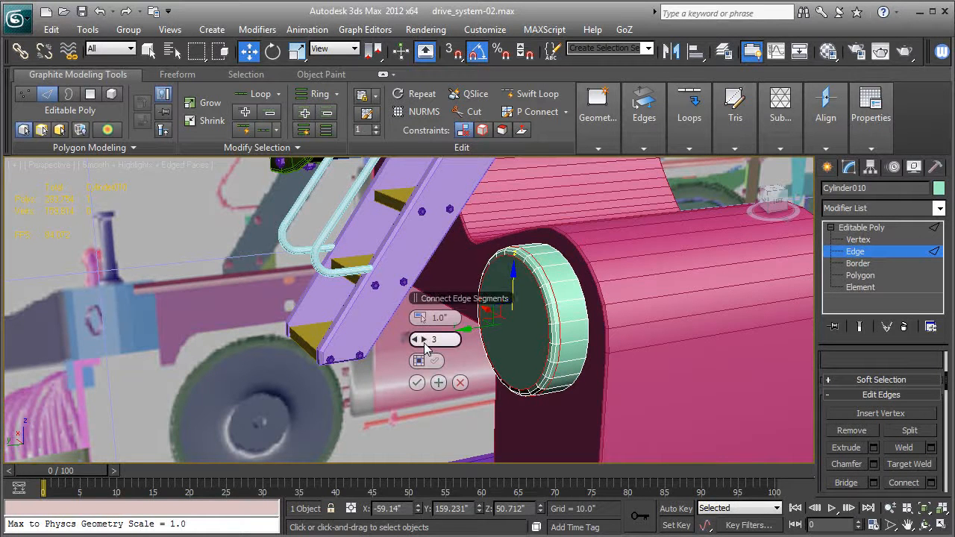
{"action": "left_click", "coordinate": [416, 383]}
{"action": "left_click", "coordinate": [862, 227]}
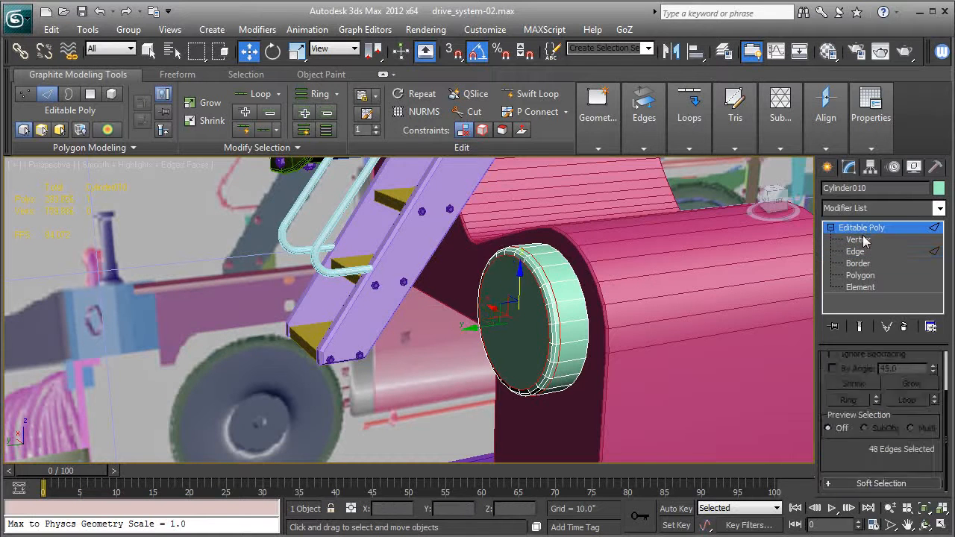
Apply a Smooth modifier to the cylinder with Auto Smooth on and a threshold of about 35.8, viewing it without edged faces
{"action": "key", "text": "F4"}
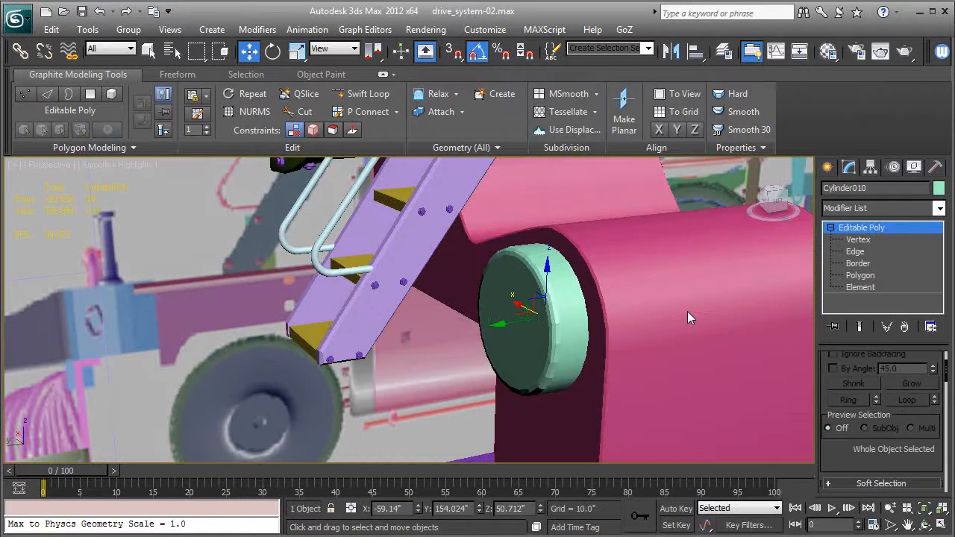
{"action": "left_click", "coordinate": [873, 213]}
{"action": "key", "text": "s"}
{"action": "key", "text": "s"}
{"action": "key", "text": "s"}
{"action": "key", "text": "s"}
{"action": "key", "text": "s"}
{"action": "key", "text": "s"}
{"action": "key", "text": "s"}
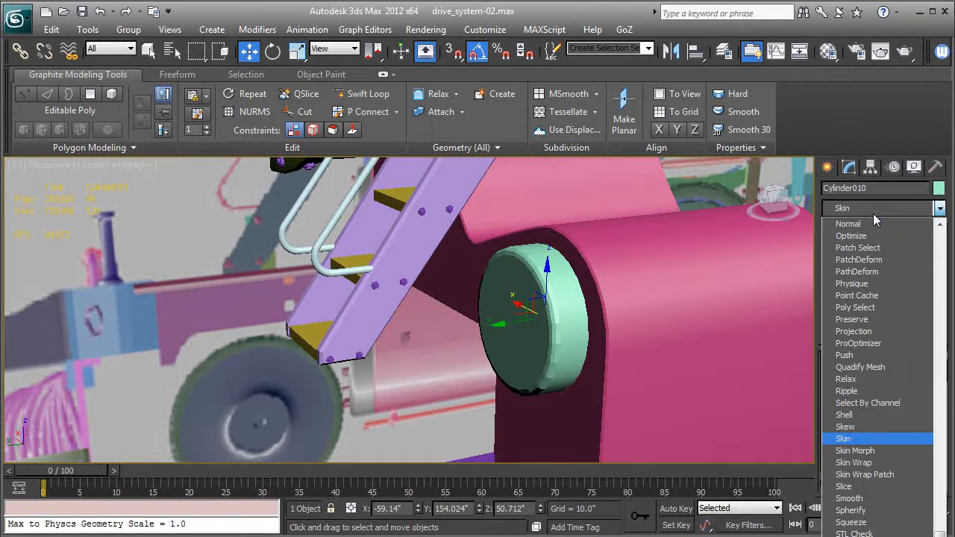
{"action": "left_click", "coordinate": [864, 500]}
{"action": "left_click", "coordinate": [851, 380]}
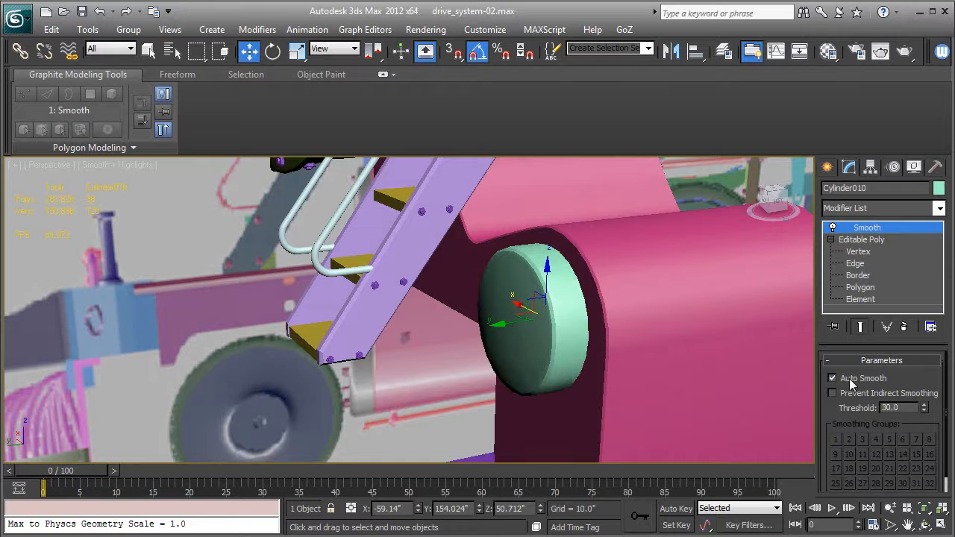
{"action": "scroll", "coordinate": [672, 380], "scroll_direction": "up", "scroll_amount": 3}
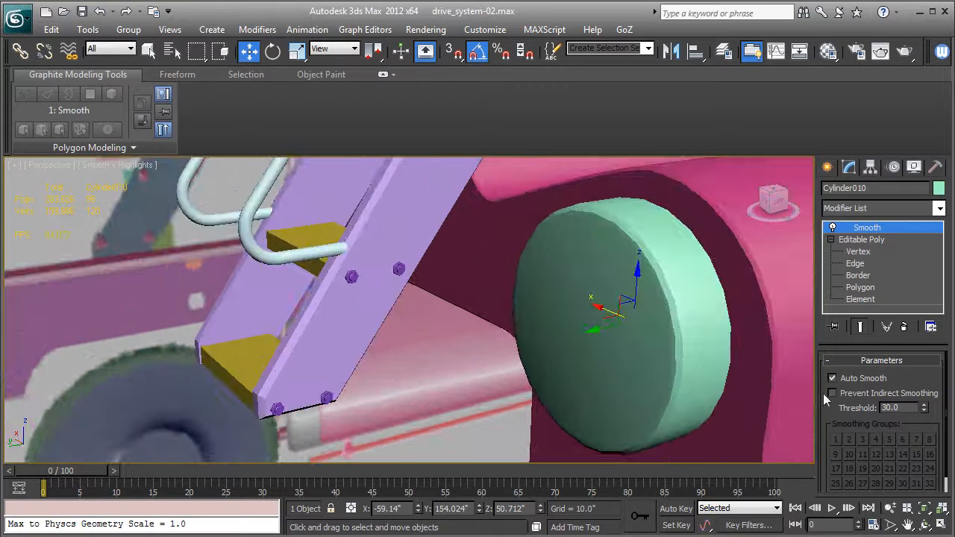
{"action": "left_click_drag", "start_coordinate": [926, 411], "coordinate": [929, 366]}
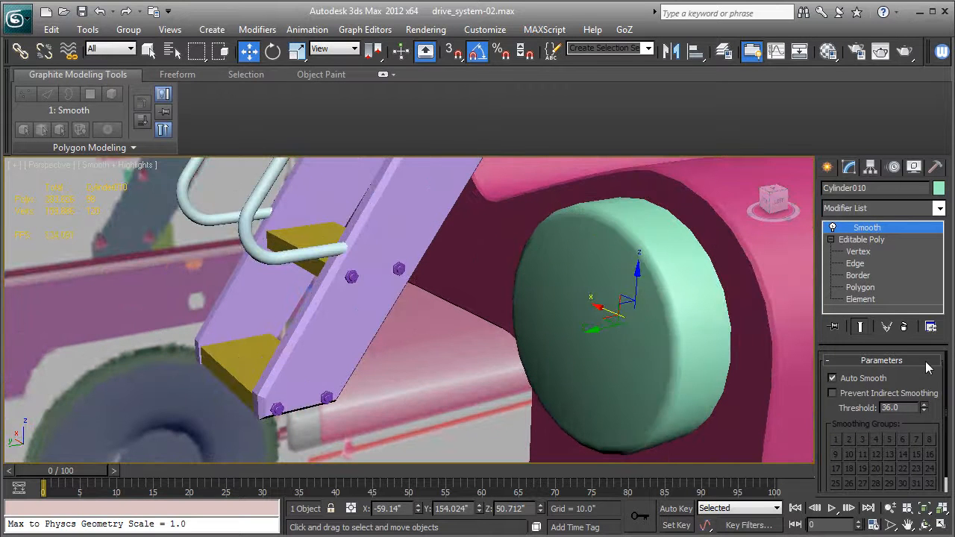
Scale the cylinder thinner along Y and nudge it along Y against the end face of the pink casing
{"action": "middle_click_drag", "start_coordinate": [782, 396], "coordinate": [735, 382], "text": "alt"}
{"action": "scroll", "coordinate": [735, 386], "scroll_direction": "down", "scroll_amount": 5}
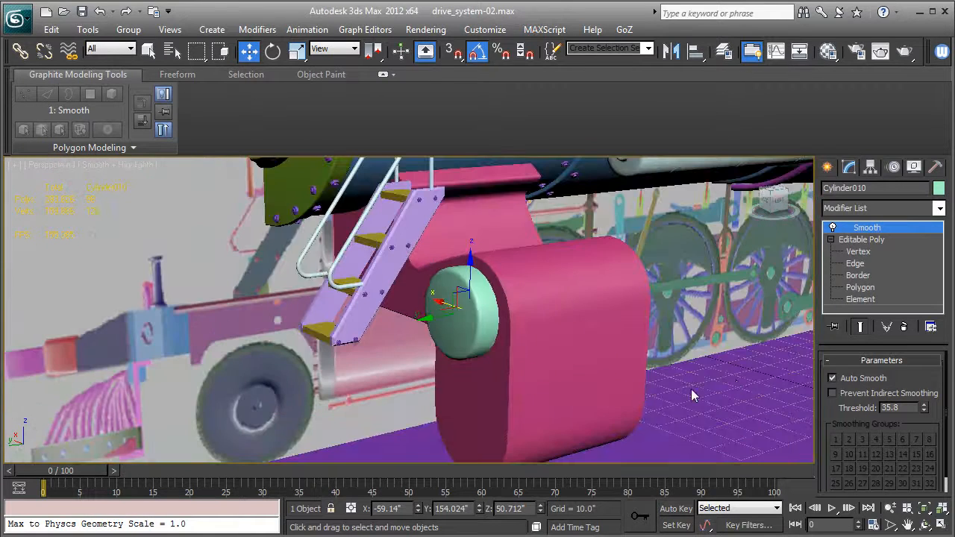
{"action": "mouse_move", "coordinate": [604, 373]}
{"action": "middle_mouse_down", "text": "alt"}
{"action": "mouse_move", "coordinate": [658, 362]}
{"action": "mouse_move", "coordinate": [570, 375]}
{"action": "mouse_move", "coordinate": [586, 378]}
{"action": "middle_mouse_up", "text": "alt"}
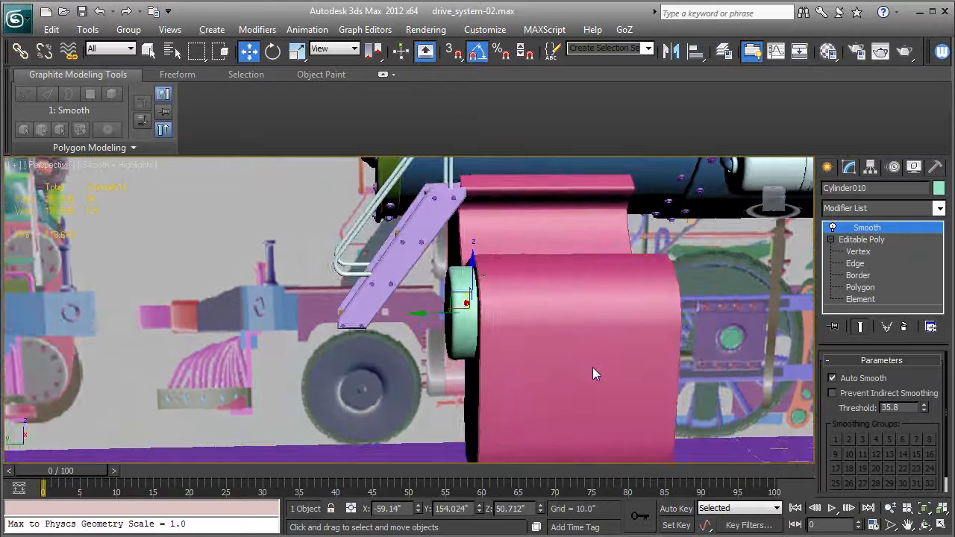
{"action": "left_click", "coordinate": [296, 50]}
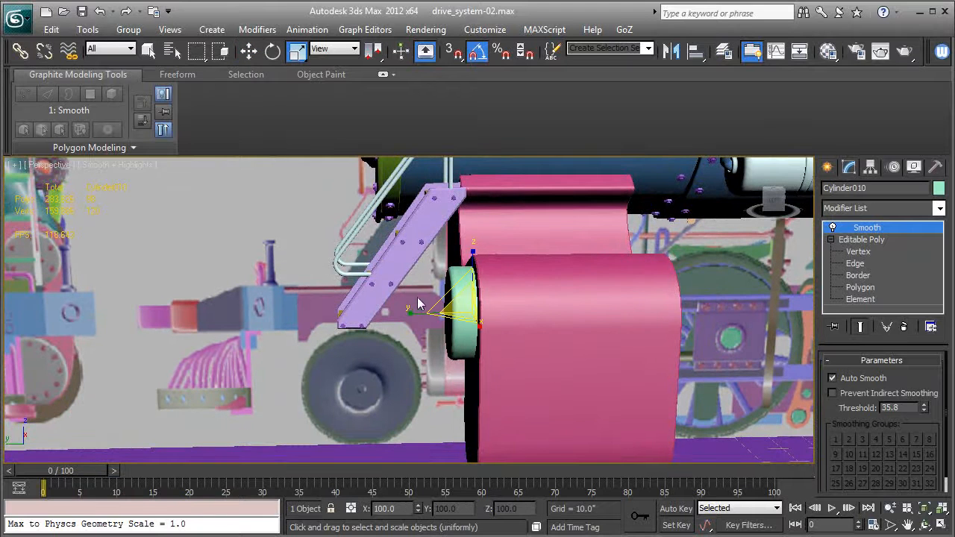
{"action": "left_click_drag", "start_coordinate": [411, 310], "coordinate": [433, 309]}
{"action": "left_click", "coordinate": [248, 50]}
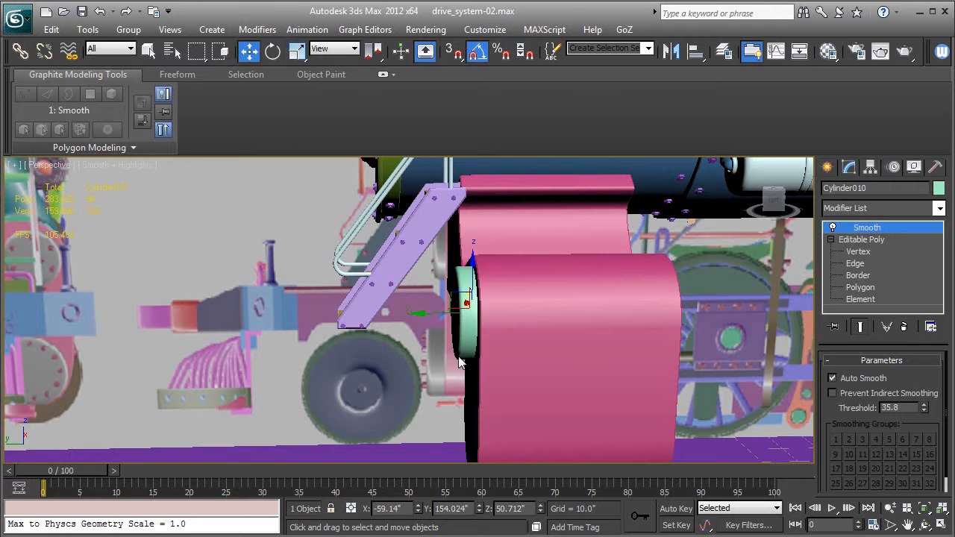
{"action": "left_click_drag", "start_coordinate": [429, 318], "coordinate": [431, 318]}
Clone the round cover as one copy straight down on the casing's end face and adjust its X position
{"action": "mouse_move", "coordinate": [431, 317]}
{"action": "middle_mouse_down", "text": "alt"}
{"action": "mouse_move", "coordinate": [507, 314]}
{"action": "mouse_move", "coordinate": [472, 256]}
{"action": "mouse_move", "coordinate": [490, 292]}
{"action": "mouse_move", "coordinate": [467, 293]}
{"action": "mouse_move", "coordinate": [500, 237]}
{"action": "mouse_move", "coordinate": [454, 200]}
{"action": "middle_mouse_up", "text": "alt"}
{"action": "scroll", "coordinate": [506, 314], "scroll_direction": "up", "scroll_amount": 3}
{"action": "key", "text": "F4"}
{"action": "left_click_drag", "start_coordinate": [452, 197], "coordinate": [451, 300], "text": "shift"}
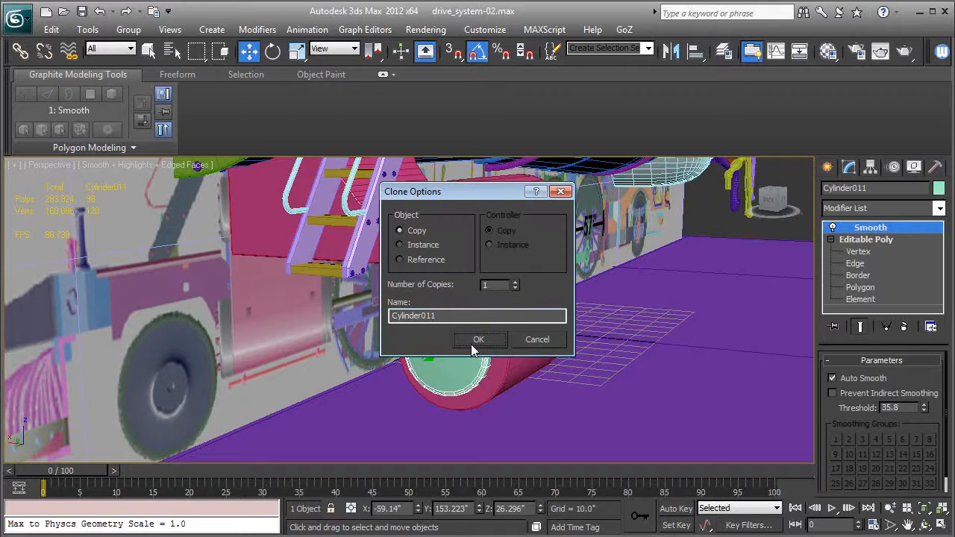
{"action": "left_click", "coordinate": [479, 341]}
{"action": "mouse_move", "coordinate": [529, 394]}
{"action": "middle_mouse_down", "text": "alt"}
{"action": "mouse_move", "coordinate": [553, 376]}
{"action": "mouse_move", "coordinate": [400, 360]}
{"action": "middle_mouse_up", "text": "alt"}
{"action": "left_click_drag", "start_coordinate": [395, 355], "coordinate": [400, 355]}
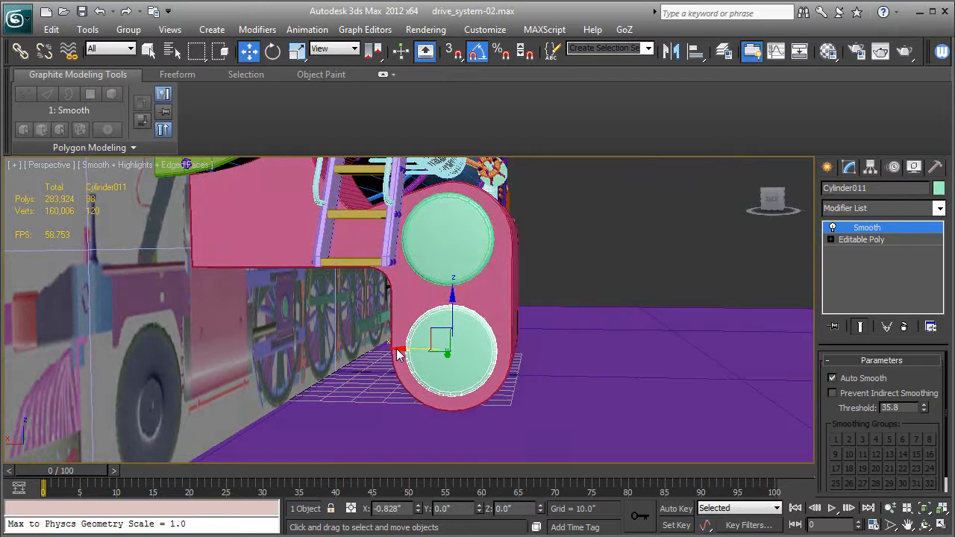
Enlarge the lower round cover to nearly fill the casing's rounded bottom and adjust its thickness along Y
{"action": "key", "text": "r"}
{"action": "middle_click_drag", "start_coordinate": [460, 348], "coordinate": [445, 356], "text": "alt"}
{"action": "left_click_drag", "start_coordinate": [459, 348], "coordinate": [473, 337]}
{"action": "middle_click_drag", "start_coordinate": [473, 337], "coordinate": [369, 329], "text": "alt"}
{"action": "left_click_drag", "start_coordinate": [396, 351], "coordinate": [385, 351]}
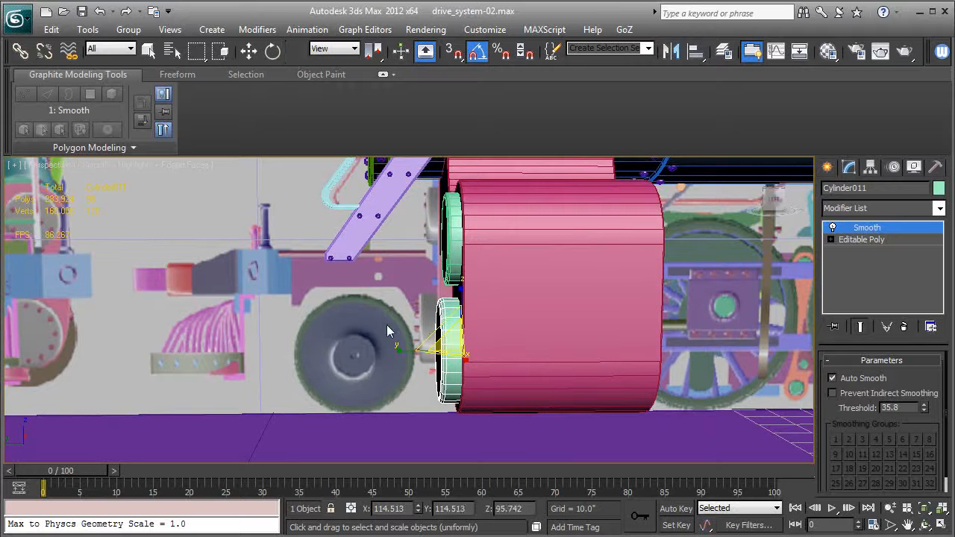
Select both round covers and clone them along Y to the opposite end of the pink casing
{"action": "left_click", "coordinate": [248, 50]}
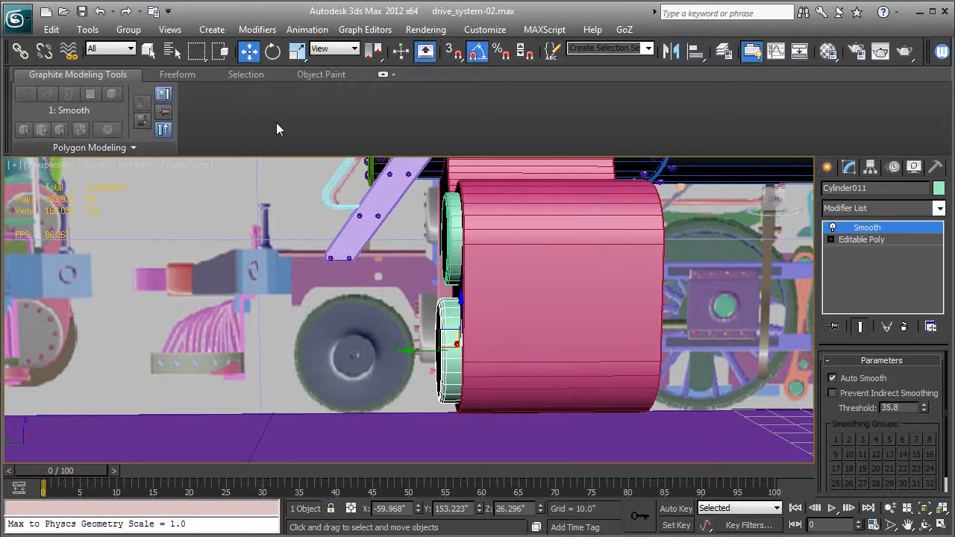
{"action": "left_click", "coordinate": [455, 268], "text": "ctrl"}
{"action": "middle_click_drag", "start_coordinate": [541, 320], "coordinate": [406, 302], "text": "alt"}
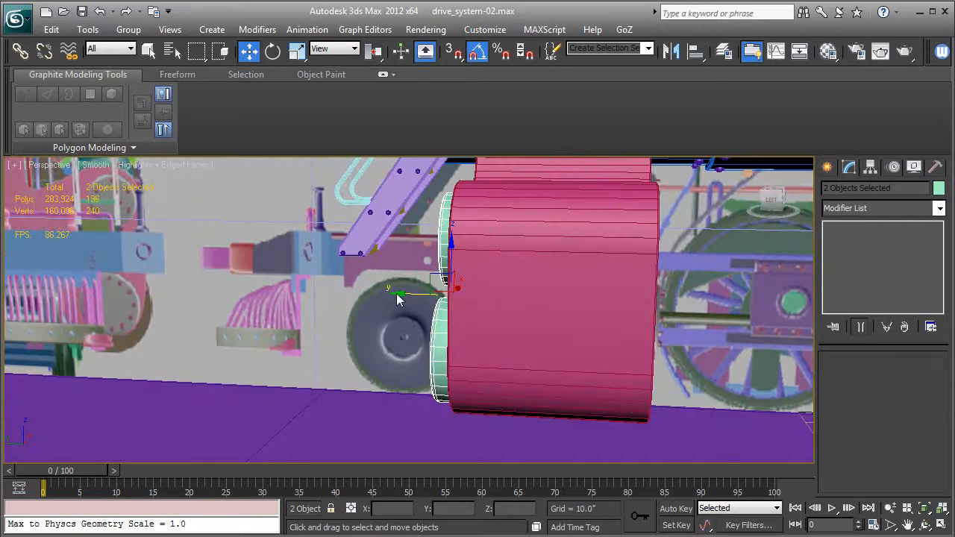
{"action": "left_click_drag", "start_coordinate": [397, 294], "coordinate": [640, 298], "text": "shift"}
{"action": "left_click", "coordinate": [426, 251]}
{"action": "left_click", "coordinate": [477, 340]}
{"action": "middle_click_drag", "start_coordinate": [566, 354], "coordinate": [311, 322], "text": "alt"}
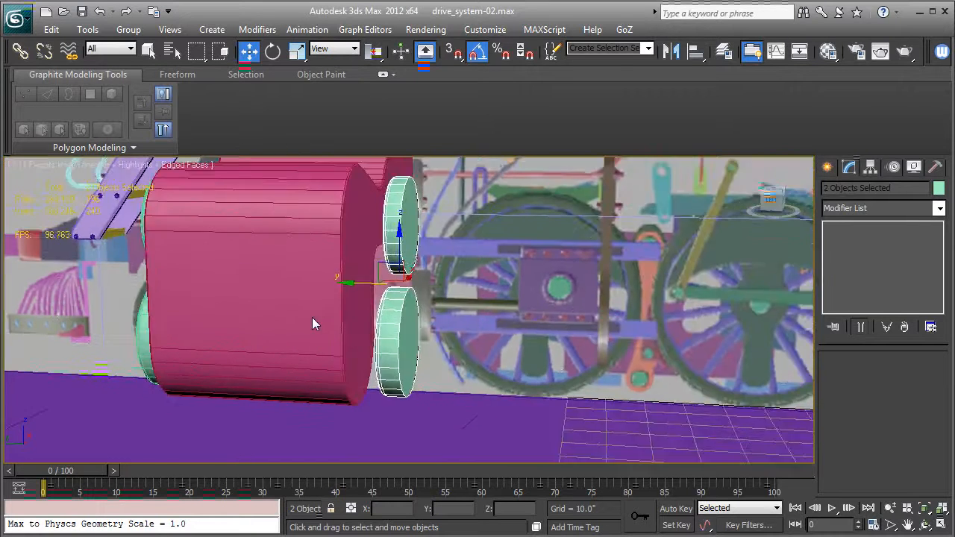
Mirror the two cloned covers about the Y axis without cloning and move them along Y against the casing's far end
{"action": "left_click", "coordinate": [670, 52]}
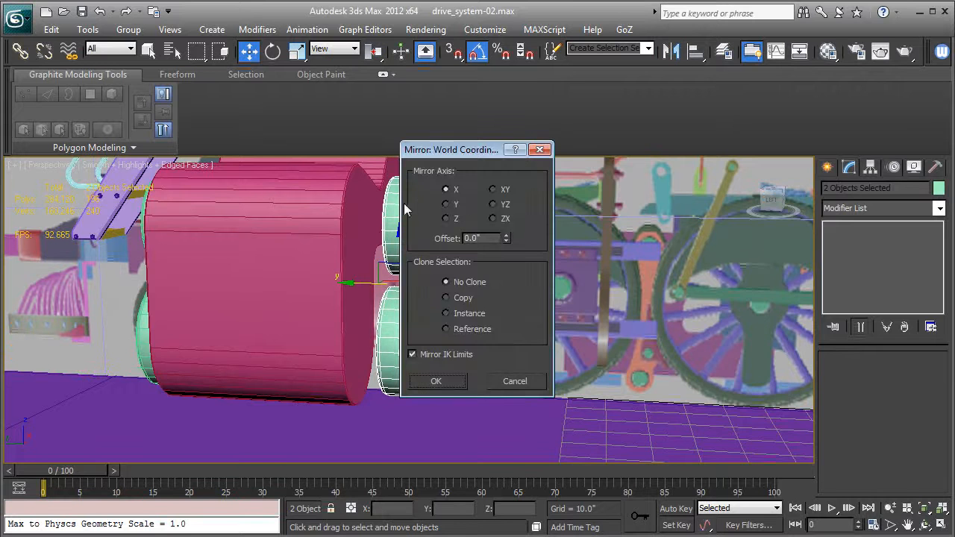
{"action": "left_click", "coordinate": [452, 203]}
{"action": "left_click_drag", "start_coordinate": [461, 154], "coordinate": [635, 143]}
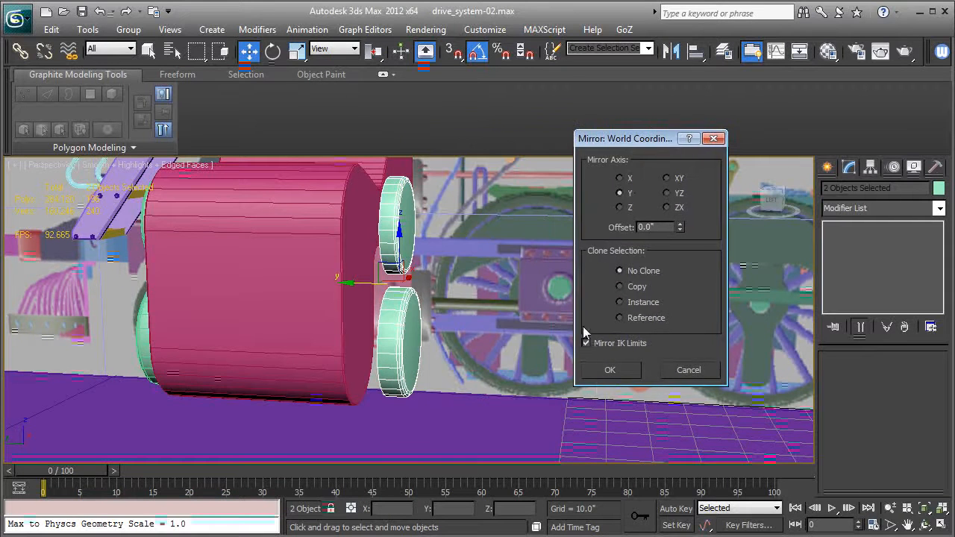
{"action": "left_click", "coordinate": [610, 371]}
{"action": "left_click_drag", "start_coordinate": [349, 286], "coordinate": [313, 282]}
Clone a bolt from the ladder side as one copy along X in front of the upper round cover
{"action": "middle_click_drag", "start_coordinate": [309, 280], "coordinate": [337, 282], "text": "alt"}
{"action": "scroll", "coordinate": [419, 305], "scroll_direction": "down", "scroll_amount": 5}
{"action": "scroll", "coordinate": [400, 276], "scroll_direction": "up", "scroll_amount": 5}
{"action": "middle_click_drag", "start_coordinate": [171, 253], "coordinate": [308, 276], "text": "alt"}
{"action": "scroll", "coordinate": [298, 338], "scroll_direction": "up", "scroll_amount": 3}
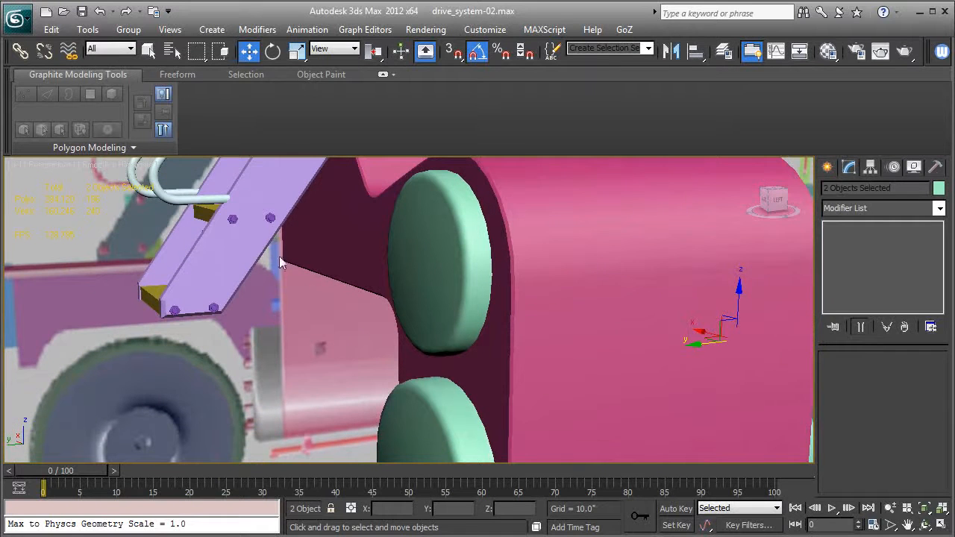
{"action": "left_click", "coordinate": [271, 220]}
{"action": "middle_click_drag", "start_coordinate": [281, 247], "coordinate": [345, 266], "text": "alt"}
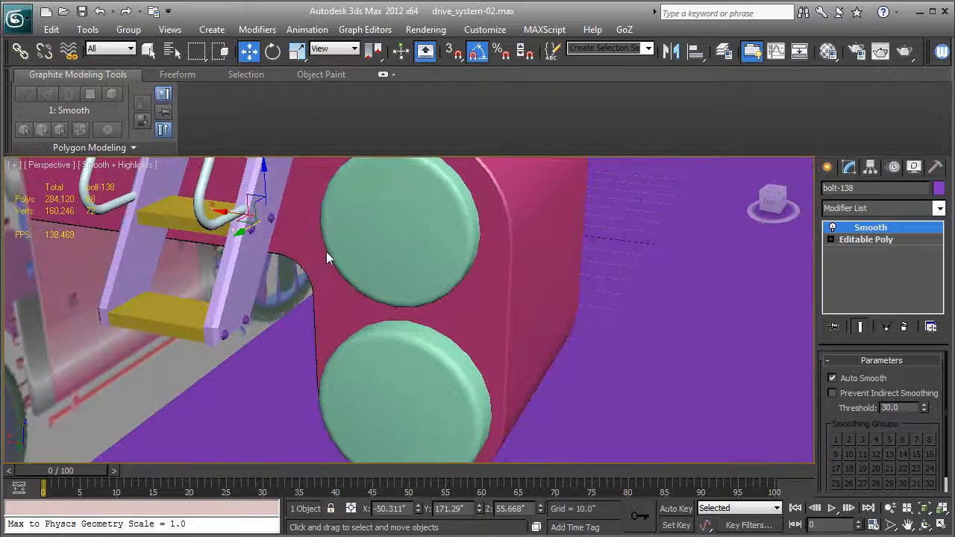
{"action": "left_click_drag", "start_coordinate": [224, 217], "coordinate": [351, 225], "text": "shift"}
{"action": "left_click", "coordinate": [416, 232]}
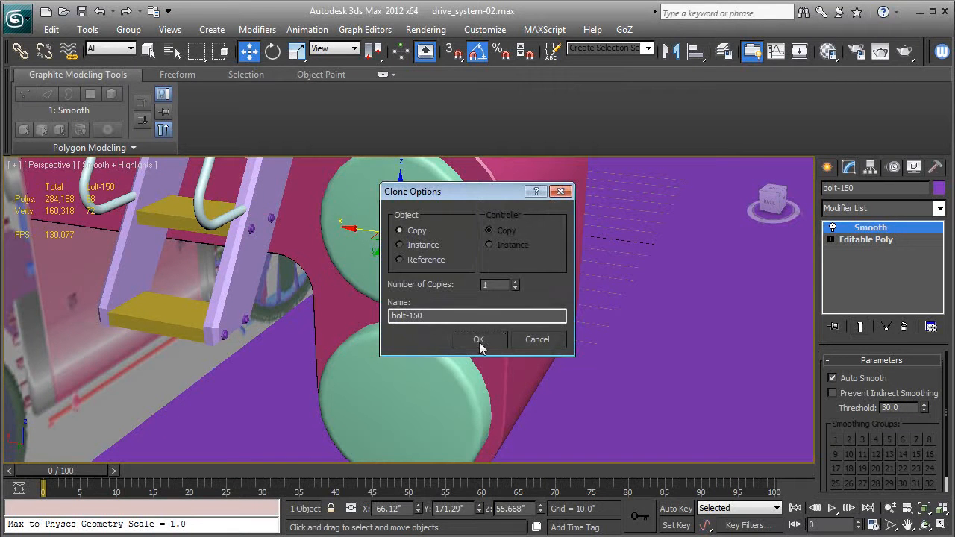
{"action": "left_click", "coordinate": [479, 339]}
Rotate the copied bolt 90 degrees about the vertical axis so it faces out from the upper round cover
{"action": "middle_click_drag", "start_coordinate": [436, 306], "coordinate": [373, 183], "text": "alt"}
{"action": "left_click", "coordinate": [272, 51]}
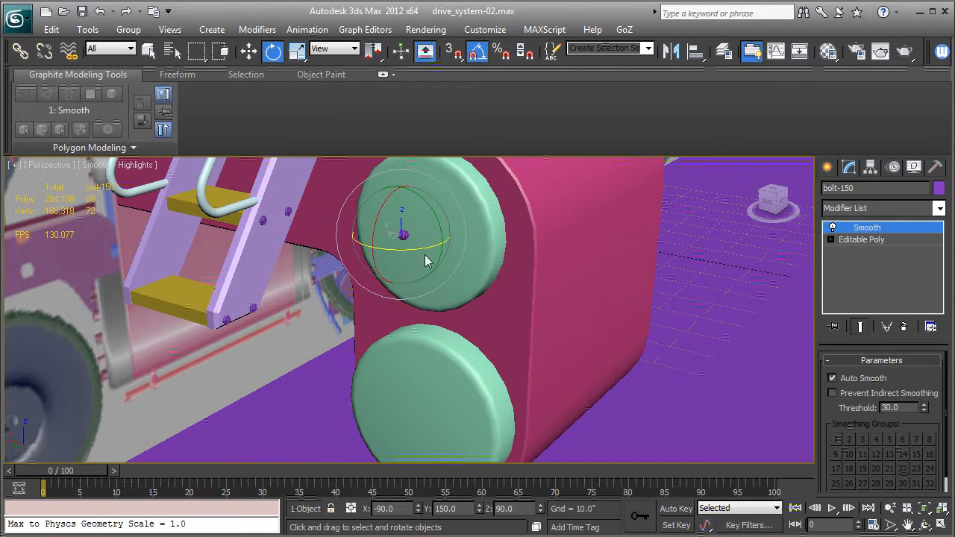
{"action": "left_click_drag", "start_coordinate": [431, 255], "coordinate": [357, 253]}
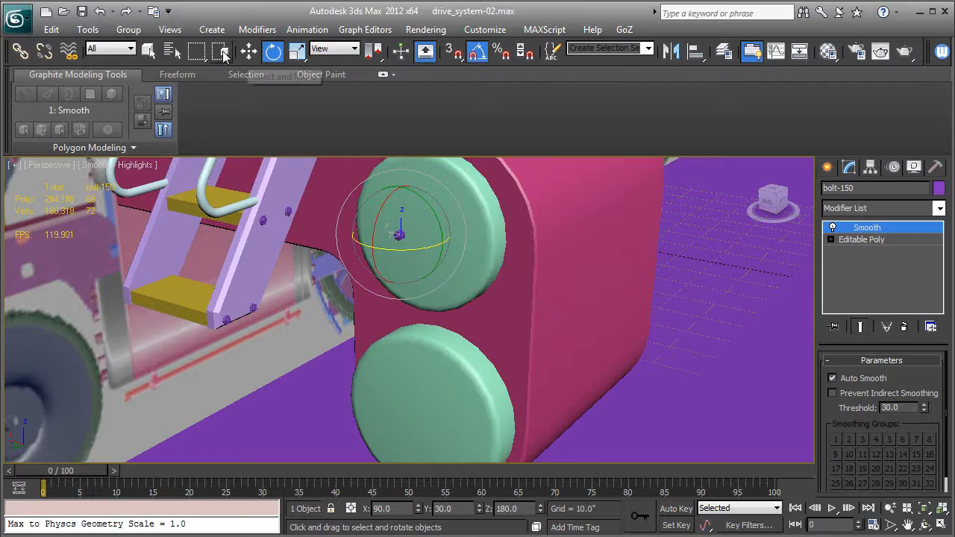
Scale up the copied bolt uniformly and move it up against the face of the upper round cover
{"action": "left_click", "coordinate": [296, 52]}
{"action": "middle_click_drag", "start_coordinate": [403, 261], "coordinate": [464, 341], "text": "alt"}
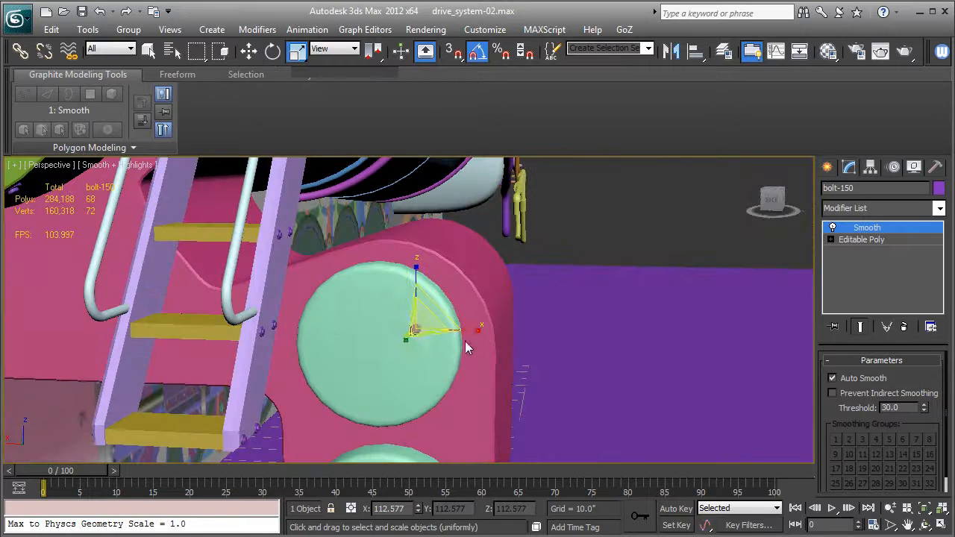
{"action": "left_click_drag", "start_coordinate": [426, 323], "coordinate": [461, 255]}
{"action": "left_click", "coordinate": [249, 50]}
{"action": "middle_click_drag", "start_coordinate": [515, 277], "coordinate": [359, 304], "text": "alt"}
{"action": "left_click_drag", "start_coordinate": [373, 332], "coordinate": [519, 335]}
{"action": "middle_click_drag", "start_coordinate": [517, 329], "coordinate": [548, 330], "text": "alt"}
{"action": "left_click_drag", "start_coordinate": [511, 334], "coordinate": [441, 338]}
Show edged faces and raise the bolt along Z to about 58.16, near the upper rim of the cover
{"action": "key", "text": "F4"}
{"action": "middle_click_drag", "start_coordinate": [500, 299], "coordinate": [490, 306], "text": "alt"}
{"action": "scroll", "coordinate": [490, 306], "scroll_direction": "up", "scroll_amount": 7}
{"action": "scroll", "coordinate": [563, 331], "scroll_direction": "down", "scroll_amount": 4}
{"action": "middle_click_drag", "start_coordinate": [561, 335], "coordinate": [480, 336], "text": "alt"}
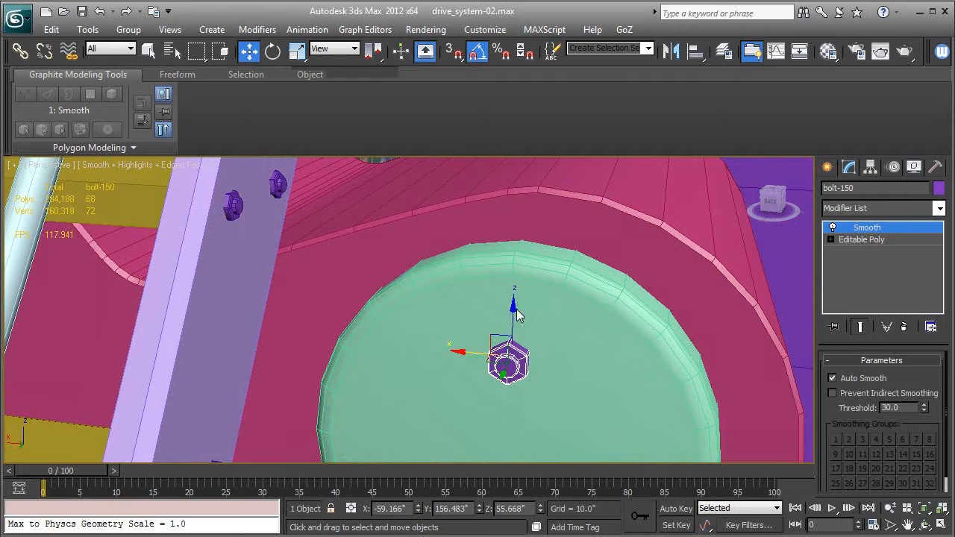
{"action": "left_click_drag", "start_coordinate": [517, 317], "coordinate": [515, 250]}
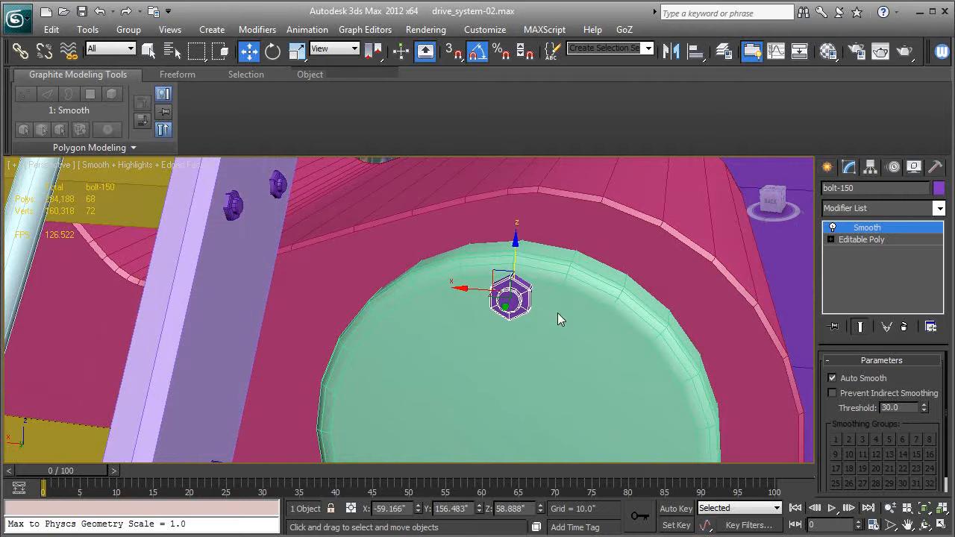
{"action": "scroll", "coordinate": [550, 302], "scroll_direction": "down", "scroll_amount": 4}
{"action": "middle_click_drag", "start_coordinate": [558, 315], "coordinate": [516, 306], "text": "alt"}
{"action": "left_click_drag", "start_coordinate": [462, 254], "coordinate": [458, 260]}
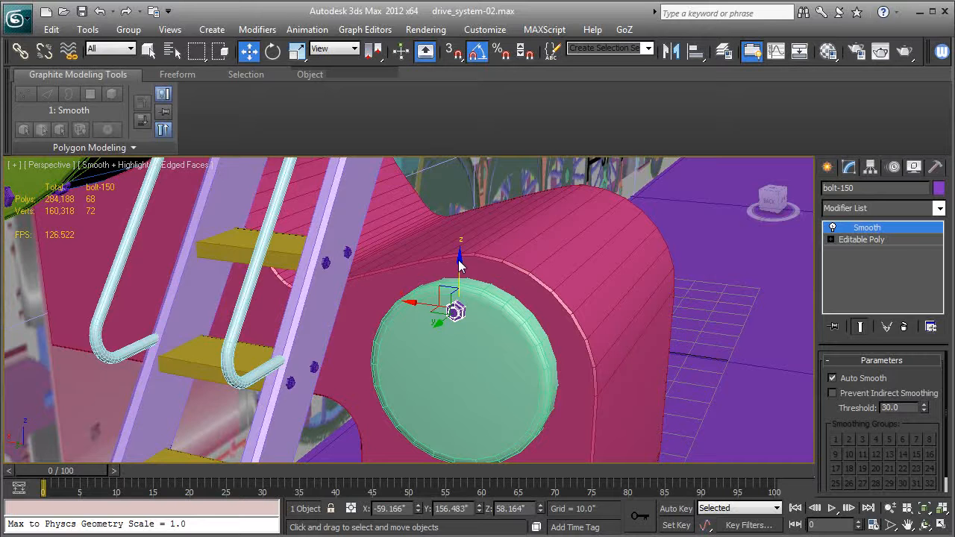
Select the bolt together with the upper round cover and isolate them from the rest of the scene
{"action": "left_click", "coordinate": [494, 353], "text": "ctrl"}
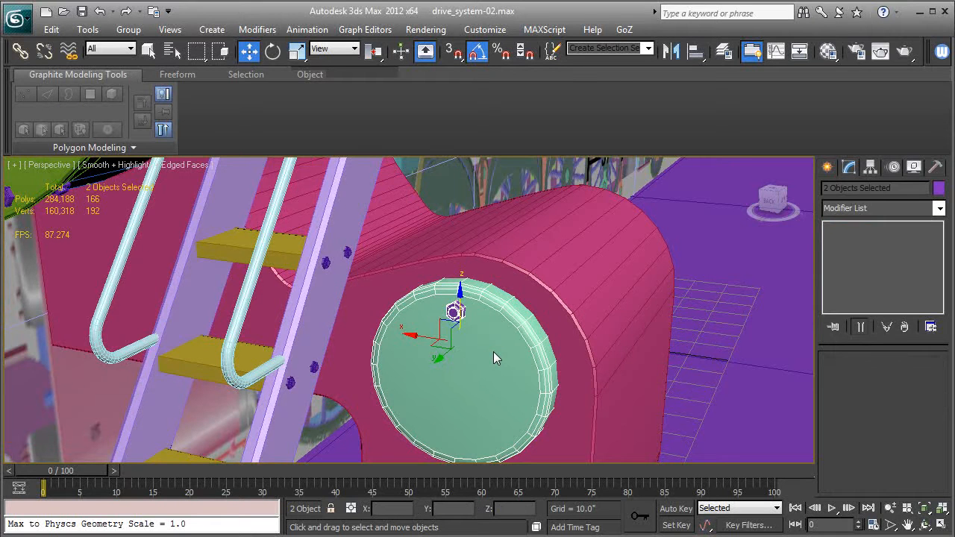
{"action": "key", "text": "alt+q"}
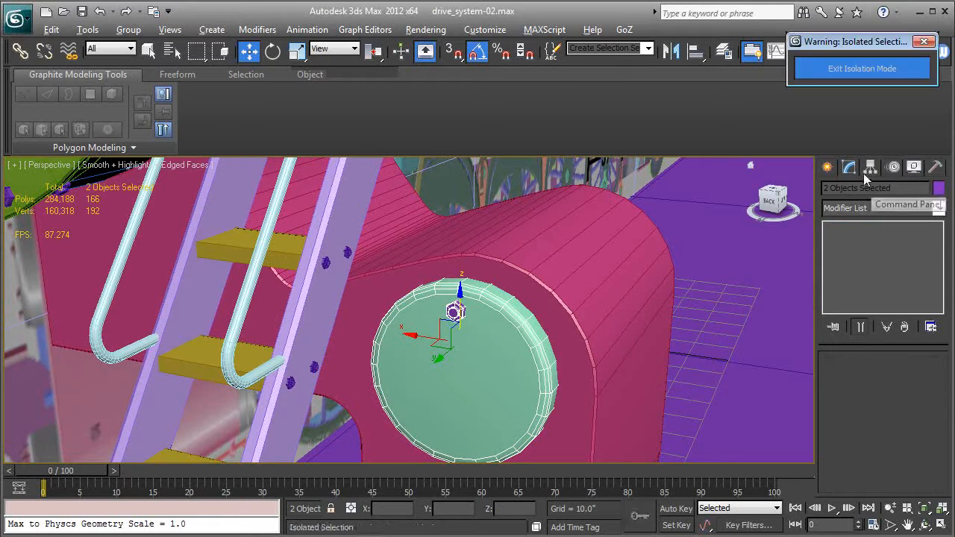
{"action": "scroll", "coordinate": [676, 314], "scroll_direction": "down", "scroll_amount": 2}
{"action": "left_click", "coordinate": [676, 314]}
Center the round cover's pivot to the object using Affect Pivot Only
{"action": "left_click", "coordinate": [529, 281]}
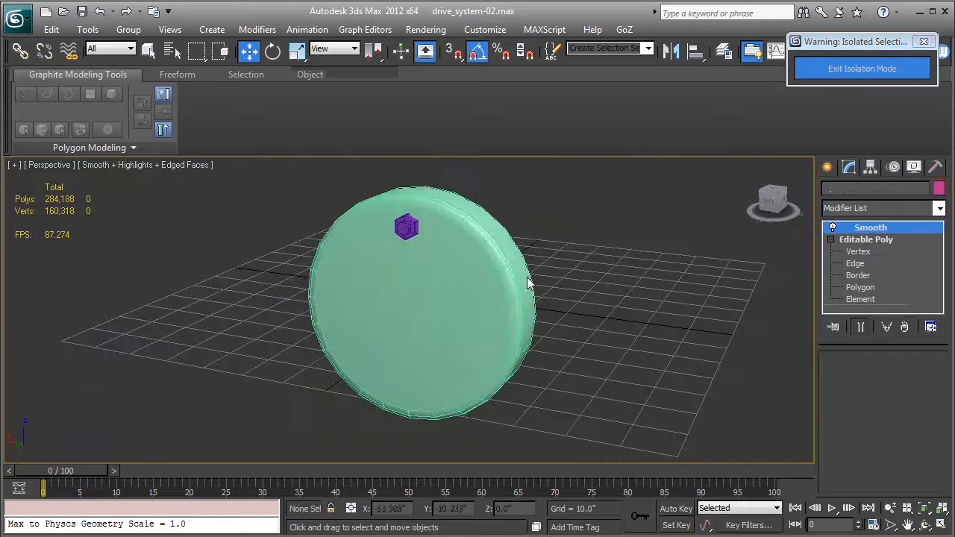
{"action": "left_click", "coordinate": [871, 167]}
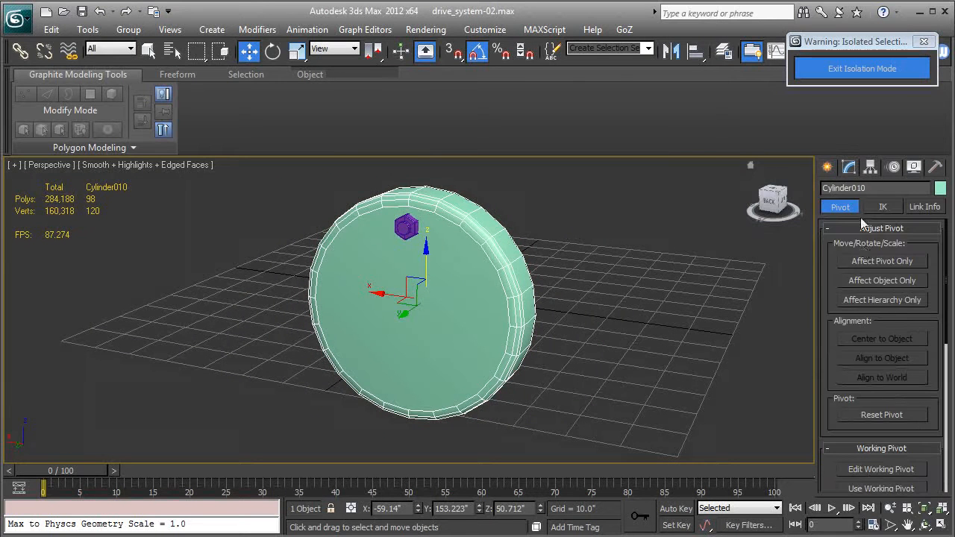
{"action": "left_click", "coordinate": [858, 261]}
{"action": "left_click", "coordinate": [862, 341]}
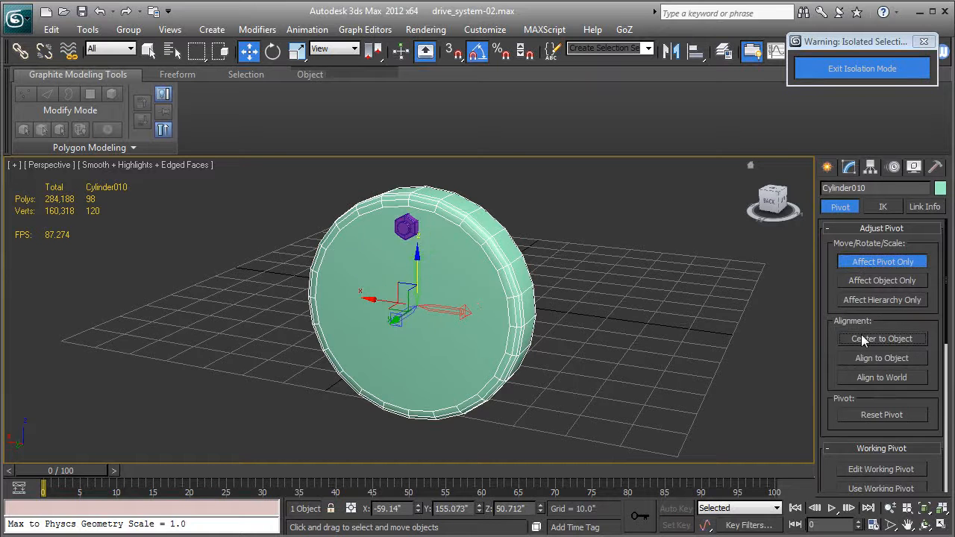
{"action": "left_click", "coordinate": [857, 261]}
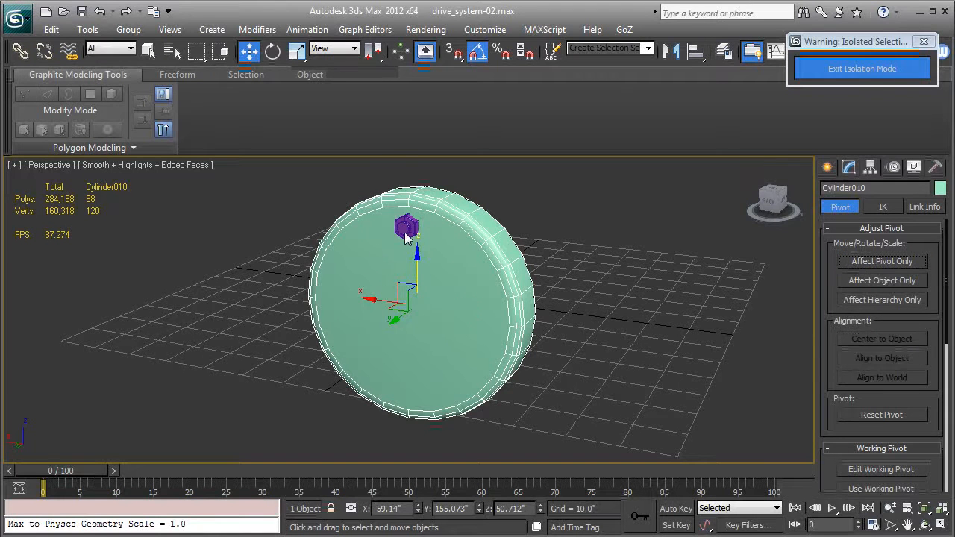
Center the bolt's pivot to its own geometry with Affect Pivot Only
{"action": "left_click", "coordinate": [406, 231]}
{"action": "left_click", "coordinate": [878, 261]}
{"action": "left_click", "coordinate": [883, 340]}
{"action": "left_click", "coordinate": [869, 261]}
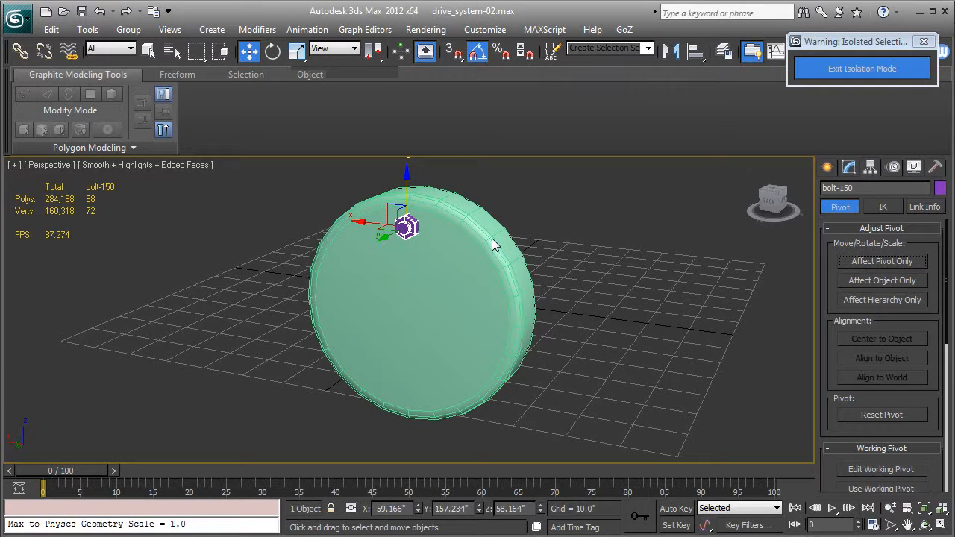
Align the bolt's pivot to the round cover's pivot point in X, Y and Z position
{"action": "left_click", "coordinate": [483, 251], "text": "ctrl"}
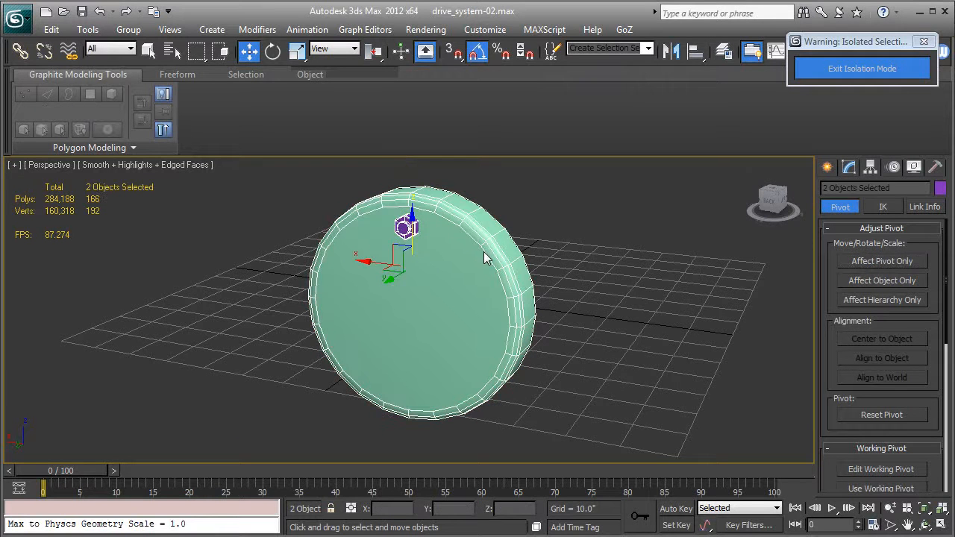
{"action": "left_click", "coordinate": [695, 52]}
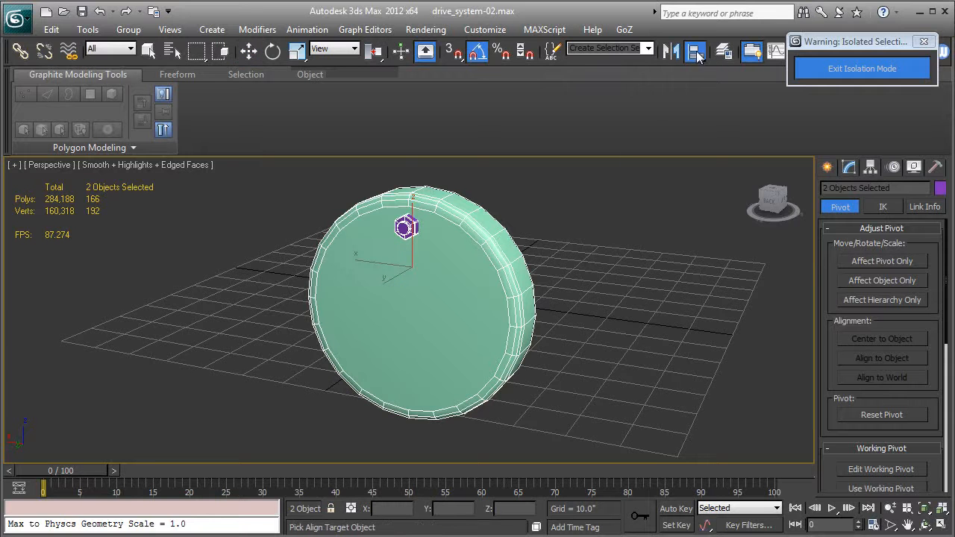
{"action": "left_click", "coordinate": [860, 263]}
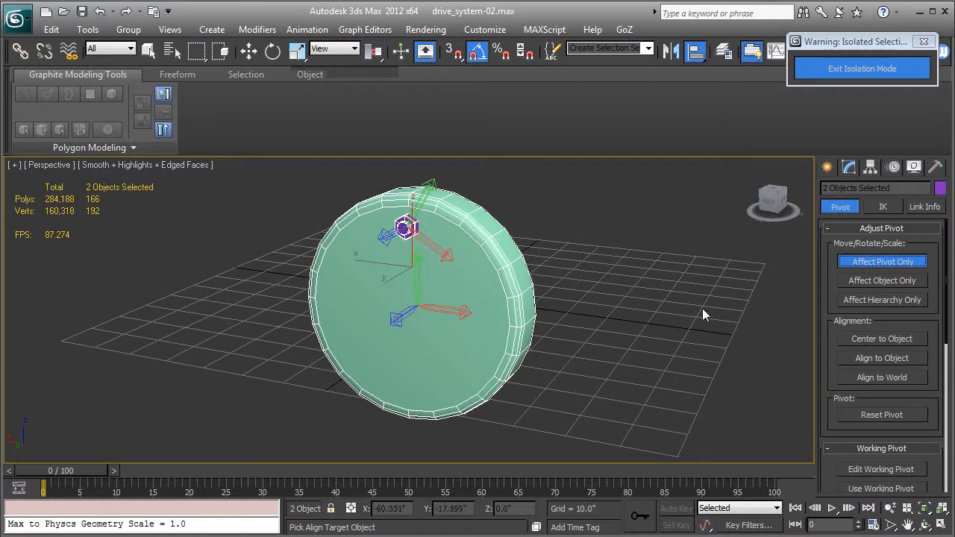
{"action": "left_click", "coordinate": [413, 307]}
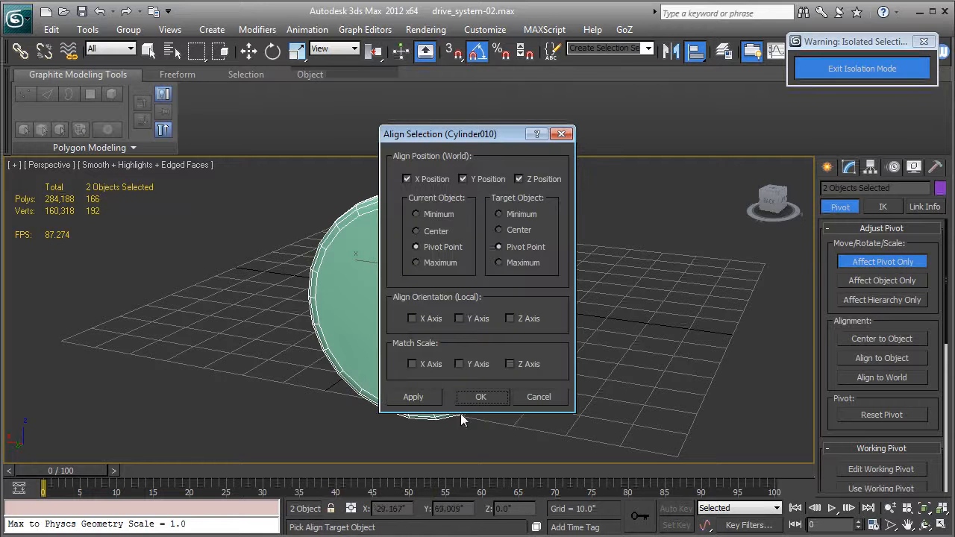
{"action": "left_click", "coordinate": [479, 398]}
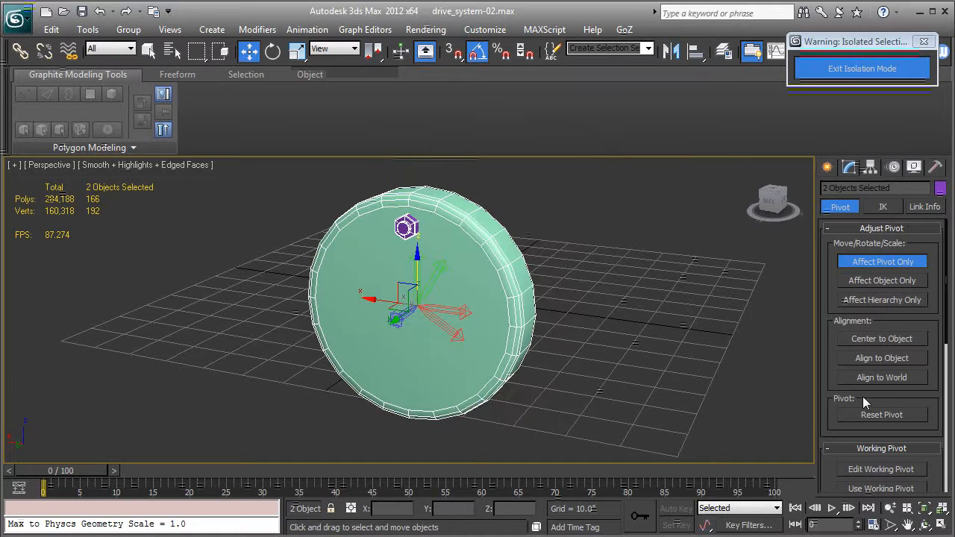
Align the bolt's pivot orientation to the world and leave pivot editing
{"action": "left_click", "coordinate": [874, 378]}
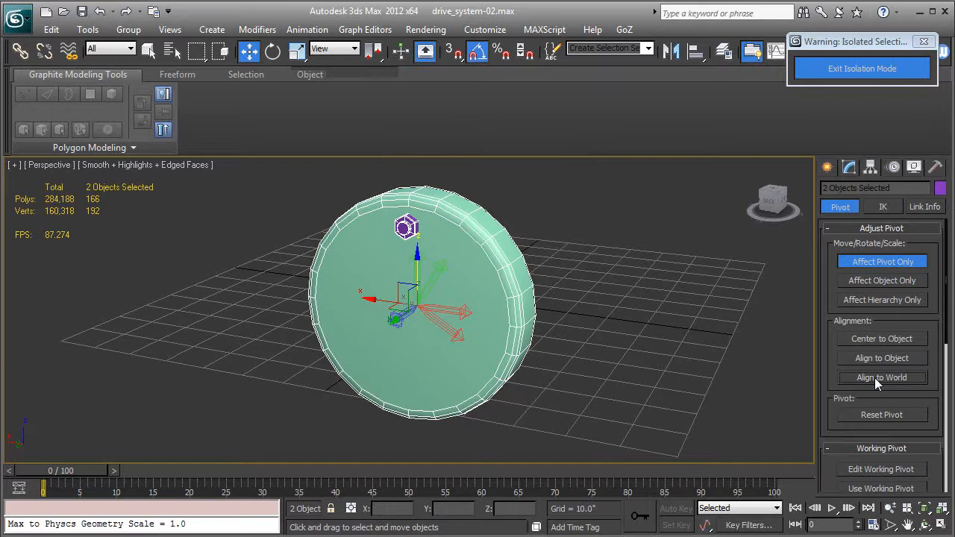
{"action": "left_click", "coordinate": [734, 357]}
{"action": "left_click", "coordinate": [403, 228]}
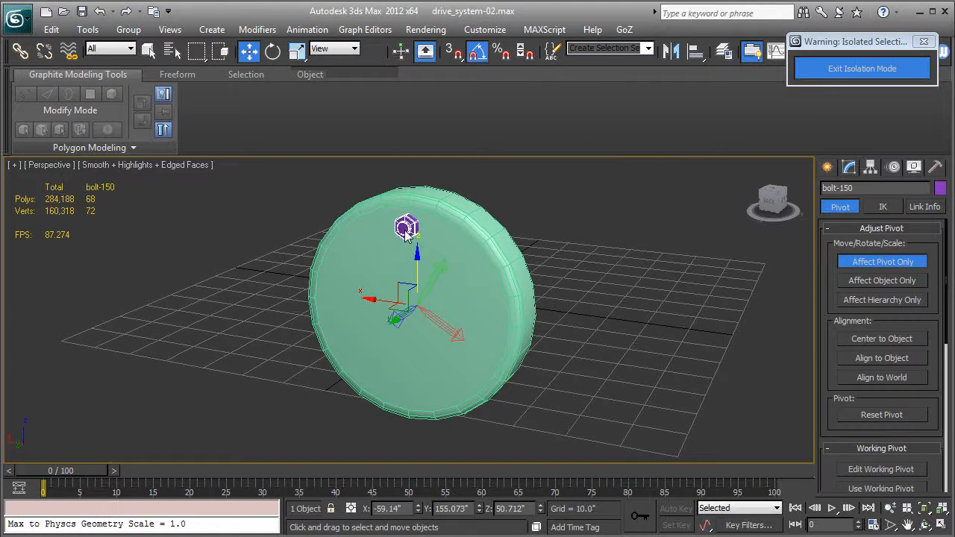
{"action": "left_click", "coordinate": [872, 378]}
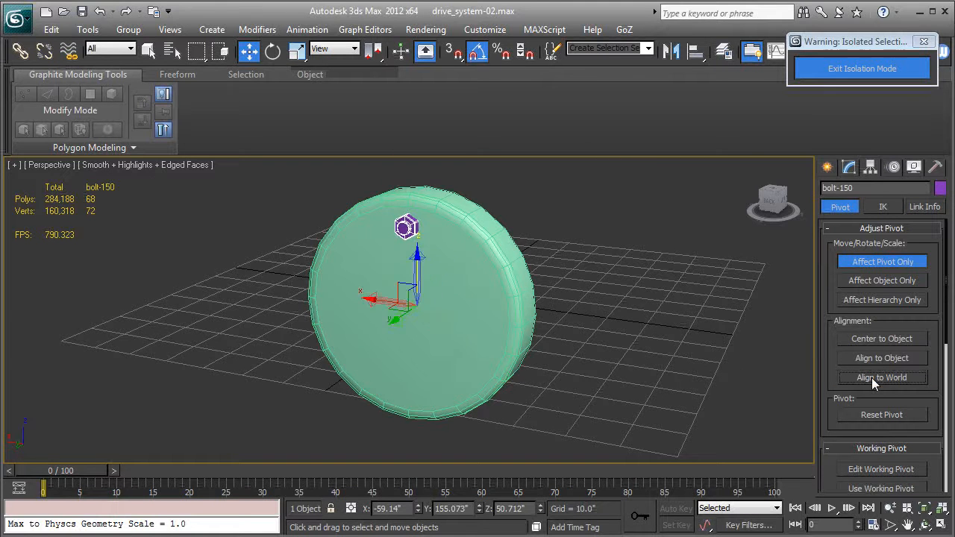
{"action": "left_click", "coordinate": [859, 262]}
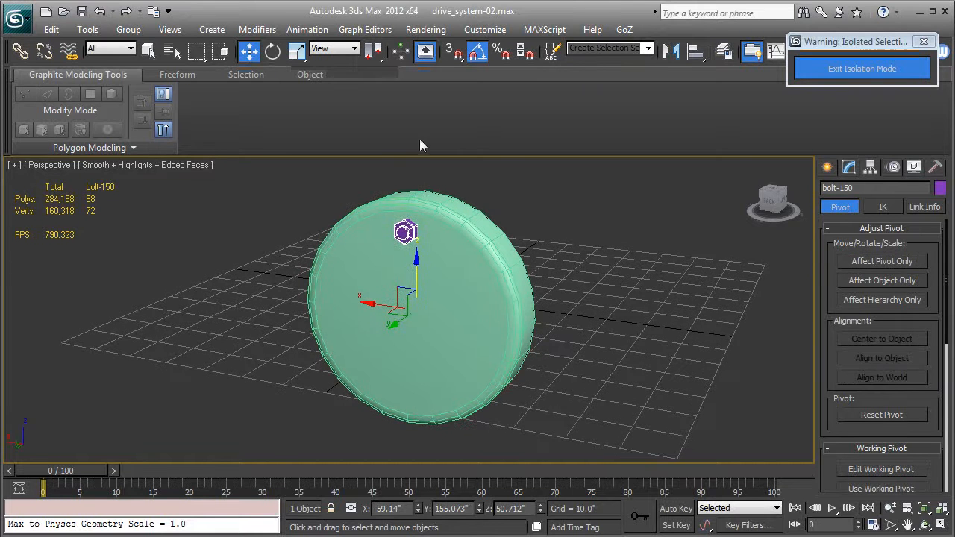
Rotate-clone the bolt 60 degrees about Y as five instances to form a ring around the cover
{"action": "left_click", "coordinate": [273, 52]}
{"action": "middle_click_drag", "start_coordinate": [483, 281], "coordinate": [384, 244], "text": "alt"}
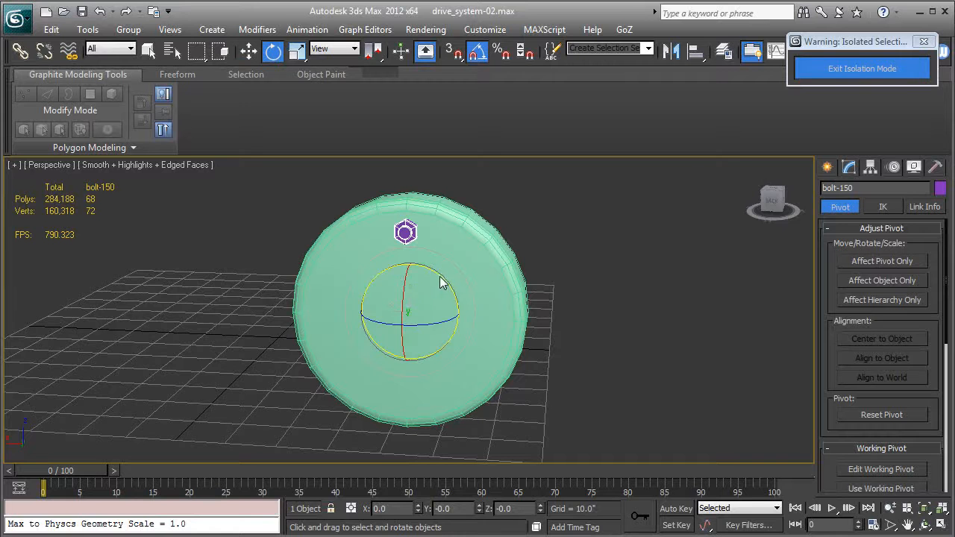
{"action": "left_click_drag", "start_coordinate": [435, 281], "coordinate": [479, 293], "text": "shift"}
{"action": "left_click_drag", "start_coordinate": [480, 296], "coordinate": [474, 291], "text": "shift"}
{"action": "left_click", "coordinate": [418, 245]}
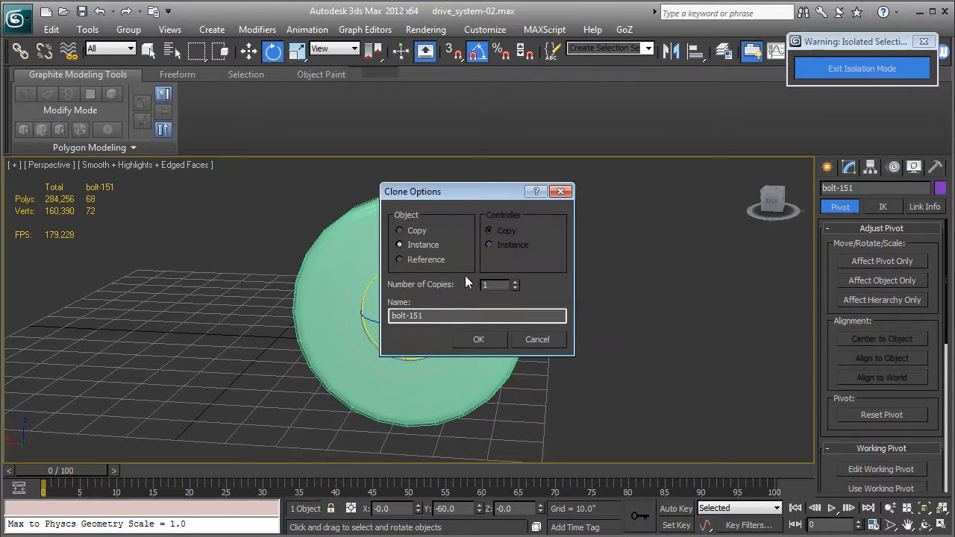
{"action": "type", "text": "5"}
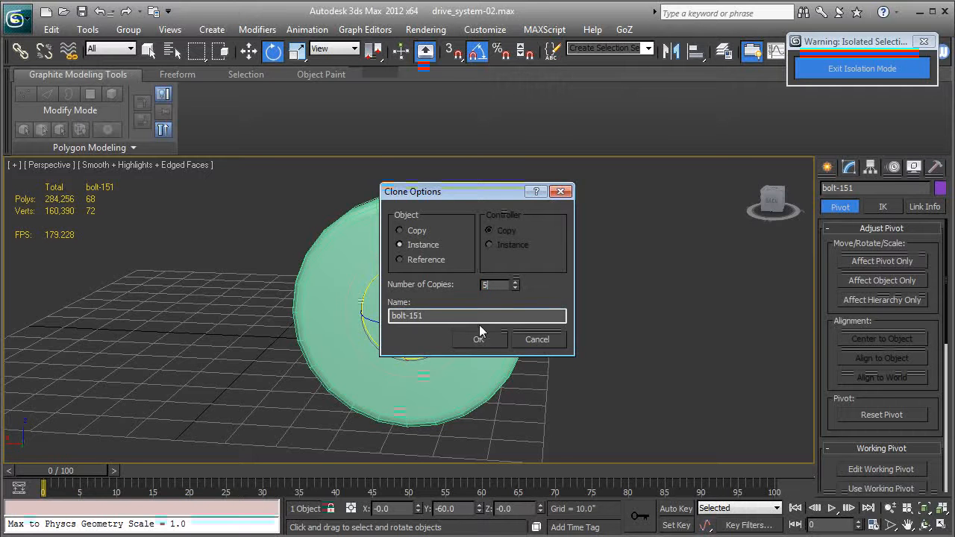
{"action": "left_click", "coordinate": [479, 340]}
{"action": "mouse_move", "coordinate": [532, 338]}
{"action": "middle_mouse_down", "text": "alt"}
{"action": "mouse_move", "coordinate": [588, 342]}
{"action": "mouse_move", "coordinate": [551, 348]}
{"action": "mouse_move", "coordinate": [555, 321]}
{"action": "middle_mouse_up", "text": "alt"}
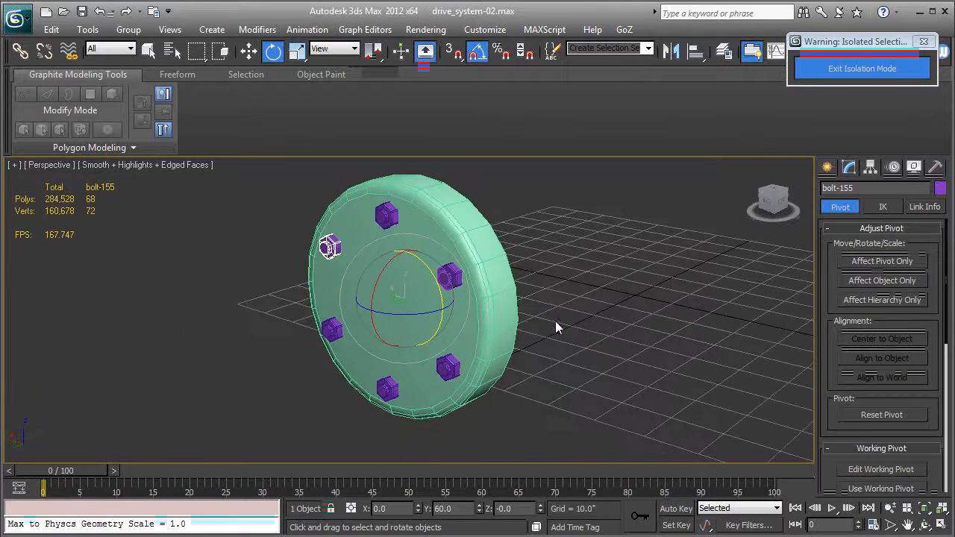
Exit isolation mode and display the full model without edged faces
{"action": "left_click", "coordinate": [828, 68]}
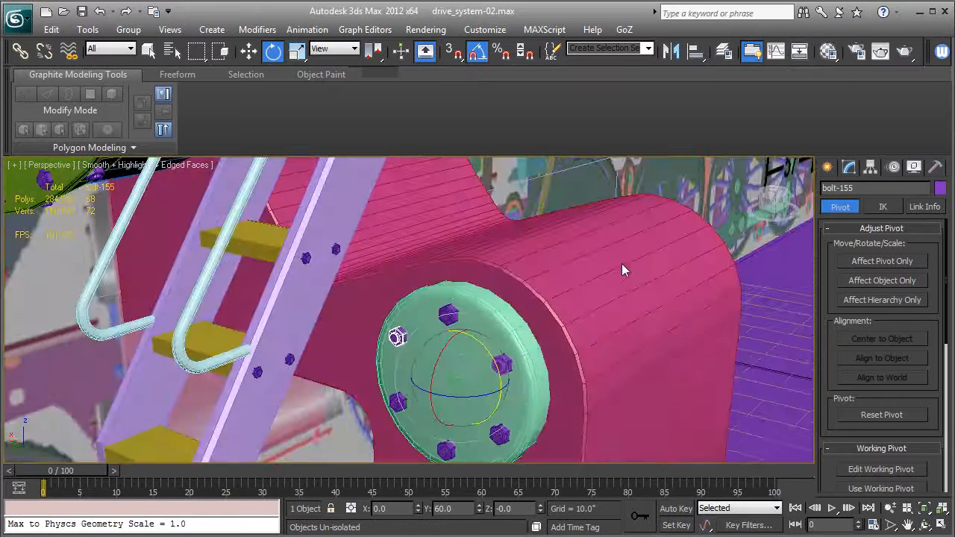
{"action": "middle_click_drag", "start_coordinate": [626, 292], "coordinate": [577, 214], "text": "alt"}
{"action": "scroll", "coordinate": [604, 283], "scroll_direction": "down", "scroll_amount": 3}
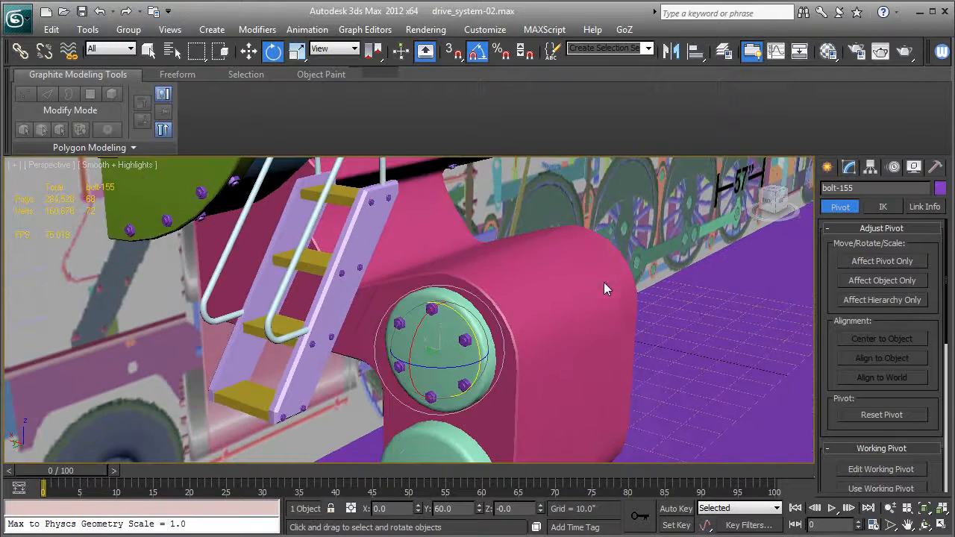
{"action": "middle_click_drag", "start_coordinate": [604, 299], "coordinate": [488, 158]}
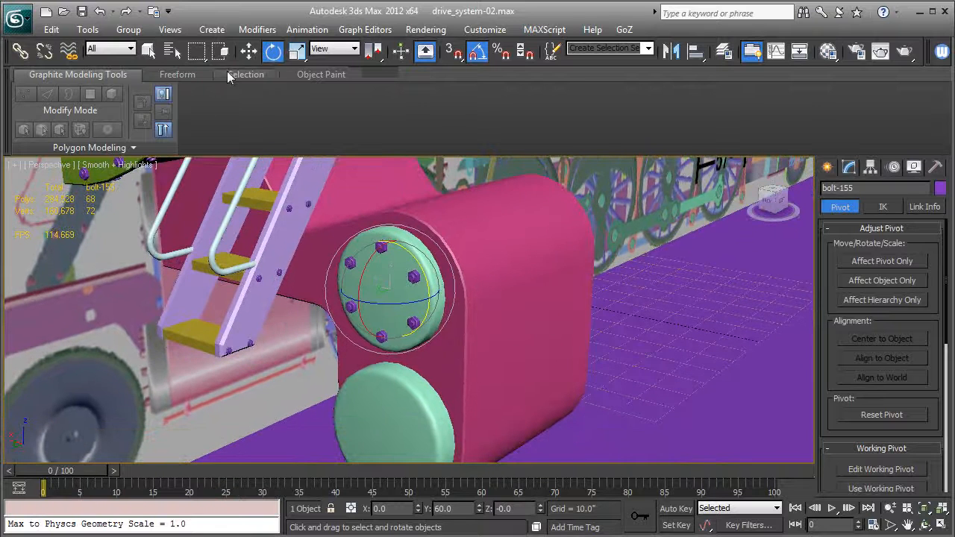
Select all six bolts on the upper cover in wireframe and clone them once as instances down Z to the lower cover
{"action": "left_click", "coordinate": [244, 55]}
{"action": "key", "text": "F3"}
{"action": "left_click", "coordinate": [382, 247], "text": "ctrl"}
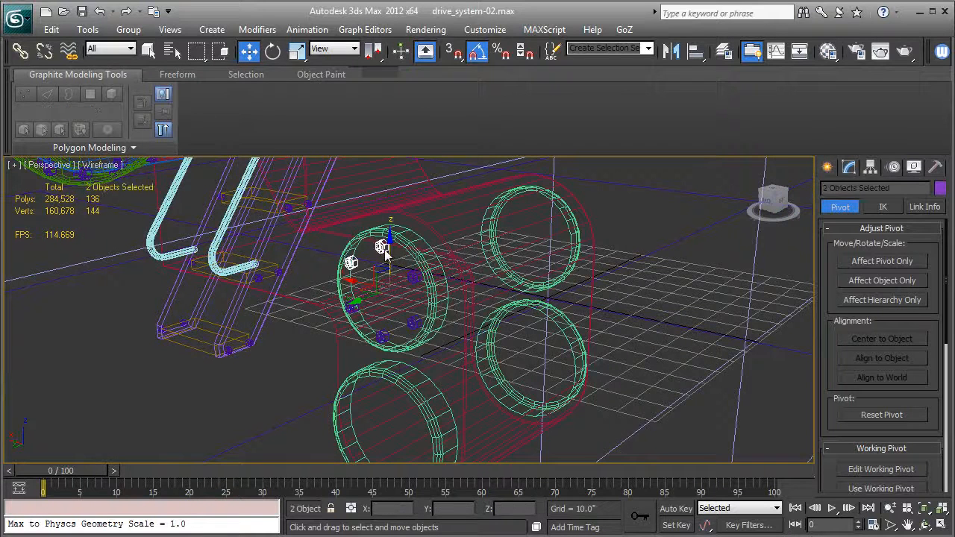
{"action": "left_click", "coordinate": [415, 276], "text": "ctrl"}
{"action": "left_click", "coordinate": [383, 337], "text": "ctrl"}
{"action": "left_click", "coordinate": [355, 304], "text": "ctrl"}
{"action": "middle_click_drag", "start_coordinate": [385, 302], "coordinate": [382, 227], "text": "alt"}
{"action": "left_click_drag", "start_coordinate": [382, 226], "coordinate": [376, 386], "text": "shift"}
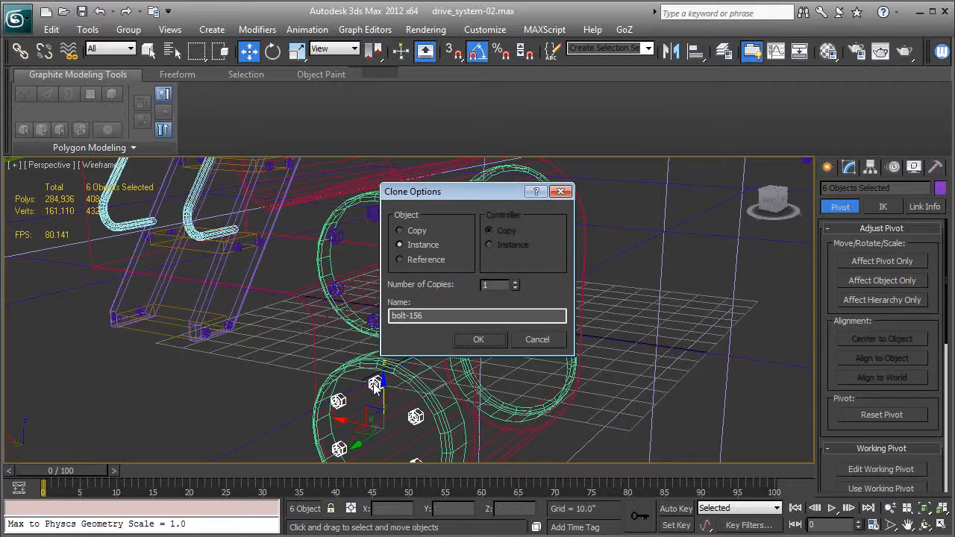
{"action": "left_click", "coordinate": [481, 340]}
{"action": "middle_click_drag", "start_coordinate": [424, 296], "coordinate": [435, 191]}
{"action": "key", "text": "F3"}
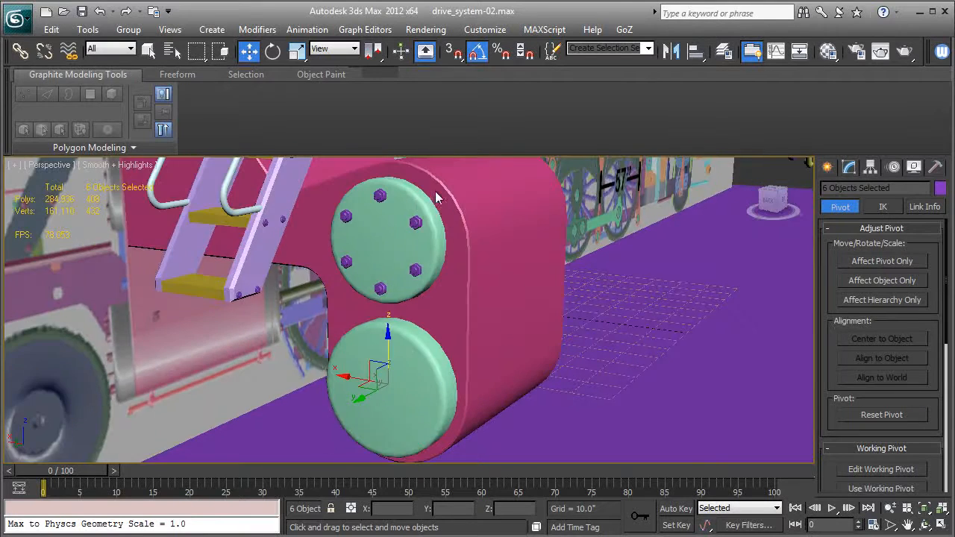
Scale the six cloned bolts uniformly to 115% and shift them along Y and X to sit centered on the lower cover's face
{"action": "middle_click_drag", "start_coordinate": [398, 378], "coordinate": [350, 395], "text": "alt"}
{"action": "left_click_drag", "start_coordinate": [352, 400], "coordinate": [345, 397]}
{"action": "left_click", "coordinate": [297, 50]}
{"action": "middle_click_drag", "start_coordinate": [377, 241], "coordinate": [404, 279], "text": "alt"}
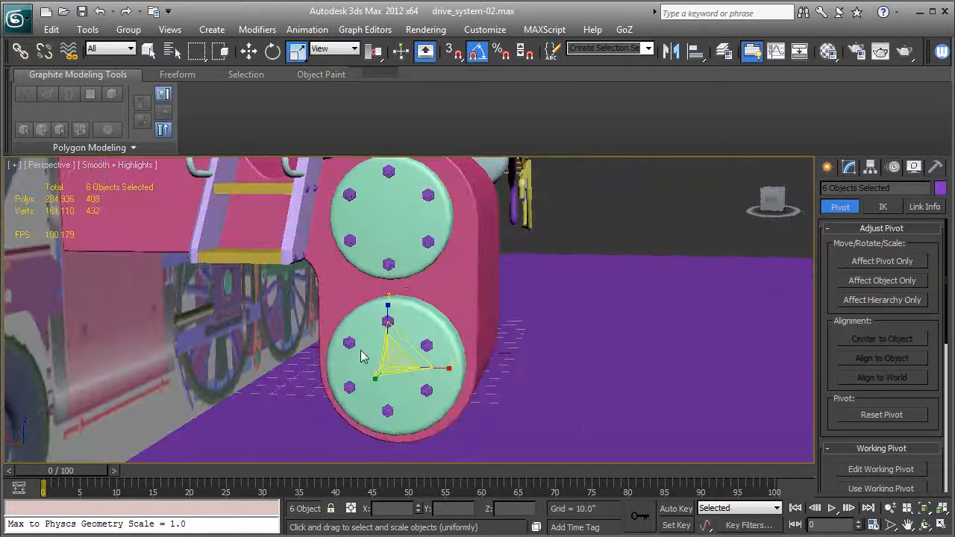
{"action": "left_click_drag", "start_coordinate": [394, 364], "coordinate": [405, 355]}
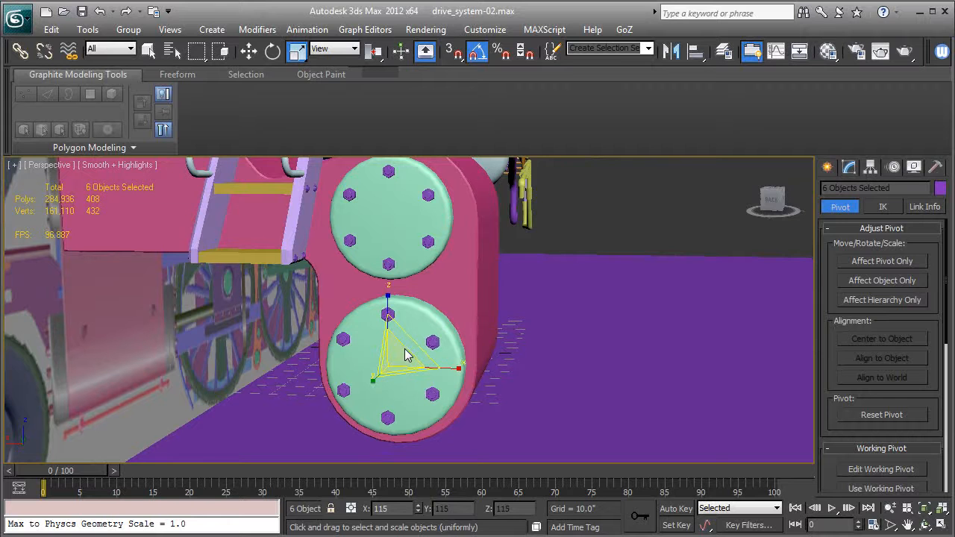
{"action": "key", "text": "w"}
{"action": "left_click_drag", "start_coordinate": [348, 365], "coordinate": [352, 366]}
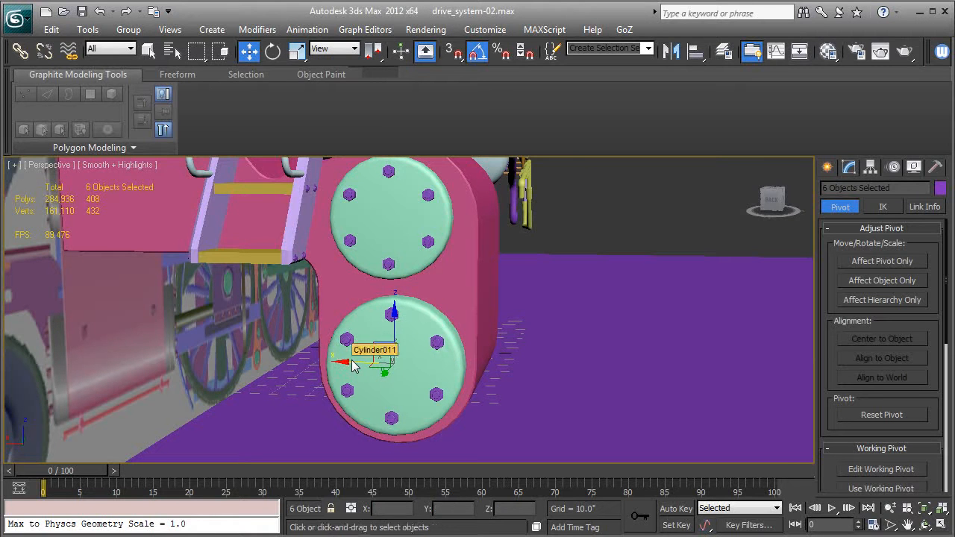
Rotate the ring of six lower bolts about Y and switch the reference coordinate system to Local
{"action": "key", "text": "e"}
{"action": "left_click_drag", "start_coordinate": [417, 333], "coordinate": [436, 325]}
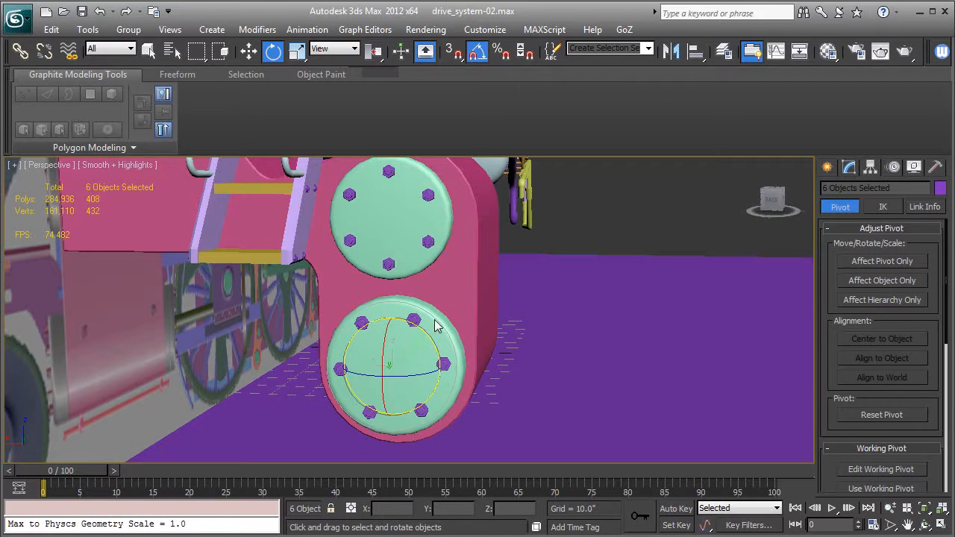
{"action": "left_click", "coordinate": [339, 48]}
{"action": "left_click", "coordinate": [321, 101]}
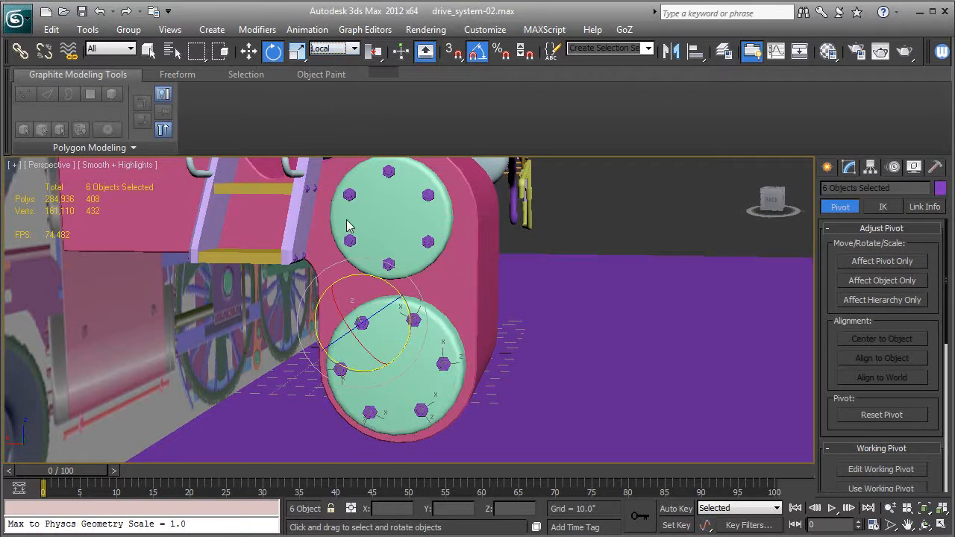
Scale the six lower-cover bolts uniformly, using the Local reference coordinate system for scaling
{"action": "left_click", "coordinate": [297, 50]}
{"action": "left_click", "coordinate": [340, 48]}
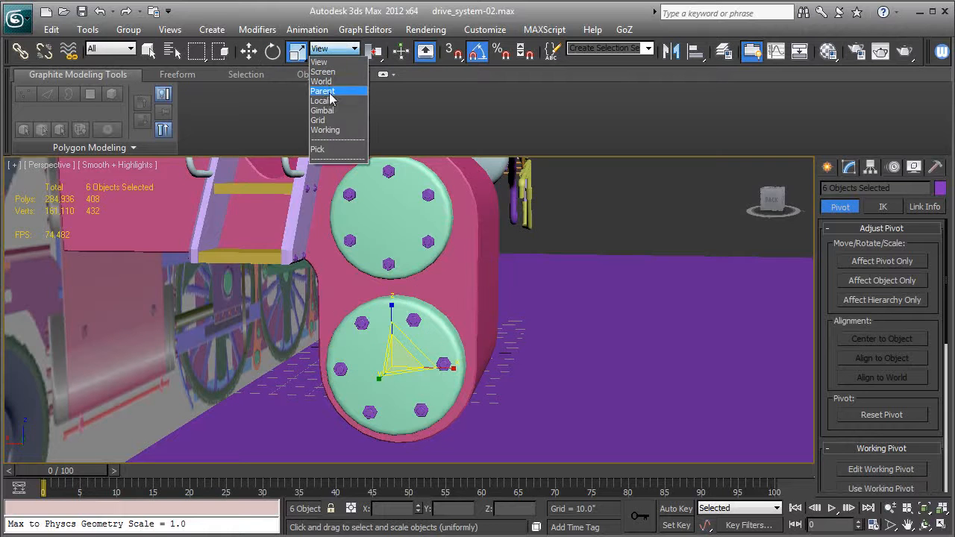
{"action": "left_click", "coordinate": [328, 102]}
{"action": "left_click_drag", "start_coordinate": [364, 319], "coordinate": [381, 299]}
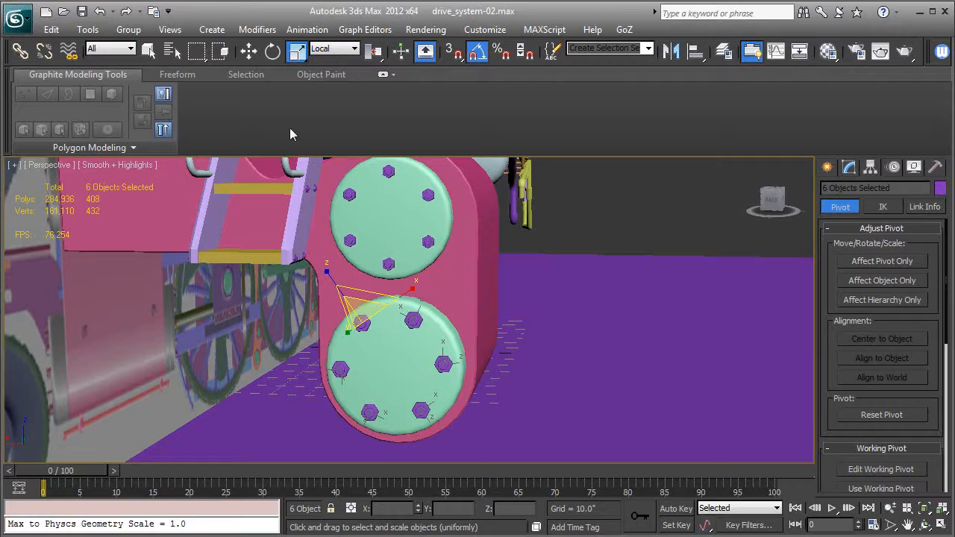
Add the six upper-cover bolts to the selection in wireframe and clone all twelve once as copies along Y to the opposite end covers
{"action": "left_click", "coordinate": [249, 51]}
{"action": "middle_click_drag", "start_coordinate": [329, 158], "coordinate": [327, 166]}
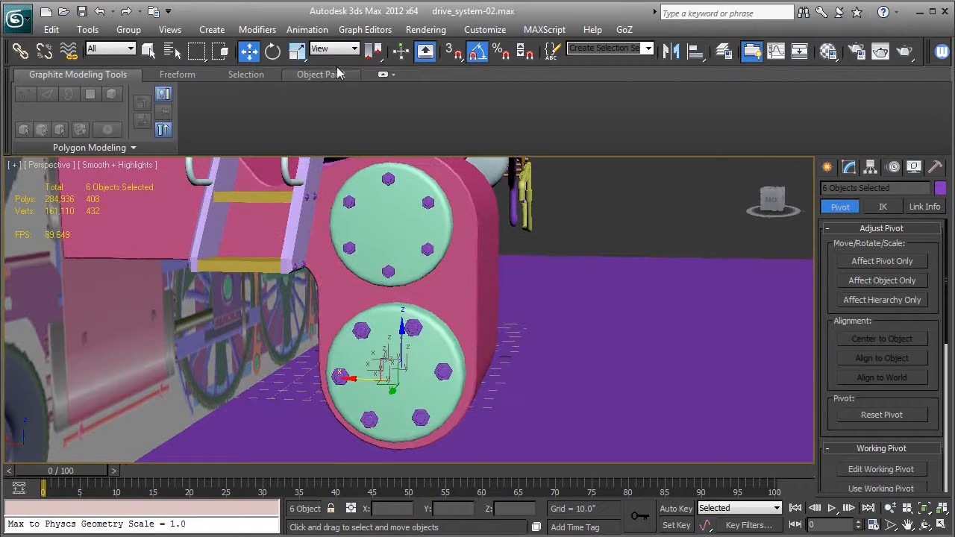
{"action": "middle_click_drag", "start_coordinate": [579, 298], "coordinate": [558, 297], "text": "alt"}
{"action": "key", "text": "F3"}
{"action": "left_click", "coordinate": [391, 179], "text": "ctrl"}
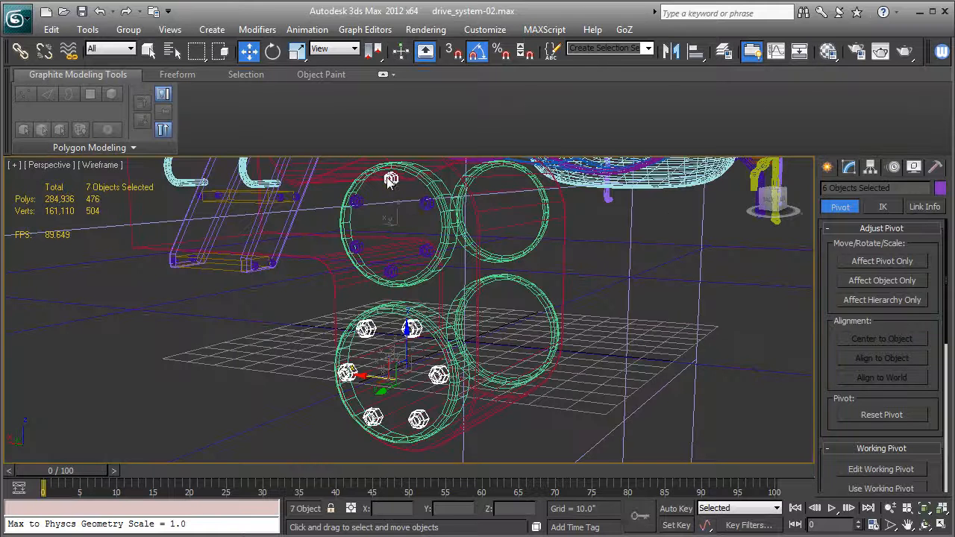
{"action": "left_click", "coordinate": [427, 203], "text": "ctrl"}
{"action": "left_click", "coordinate": [426, 251], "text": "ctrl"}
{"action": "left_click", "coordinate": [390, 271], "text": "ctrl"}
{"action": "left_click", "coordinate": [357, 248], "text": "ctrl"}
{"action": "left_click", "coordinate": [357, 203], "text": "ctrl"}
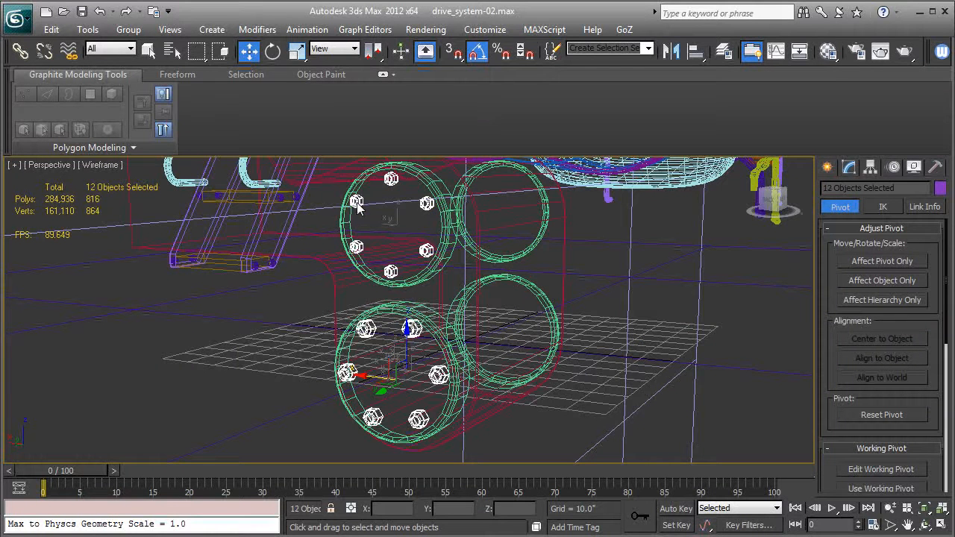
{"action": "mouse_move", "coordinate": [516, 258]}
{"action": "middle_mouse_down", "text": "alt"}
{"action": "mouse_move", "coordinate": [454, 269]}
{"action": "mouse_move", "coordinate": [465, 271]}
{"action": "mouse_move", "coordinate": [410, 267]}
{"action": "middle_mouse_up", "text": "alt"}
{"action": "left_click_drag", "start_coordinate": [277, 222], "coordinate": [586, 248], "text": "shift"}
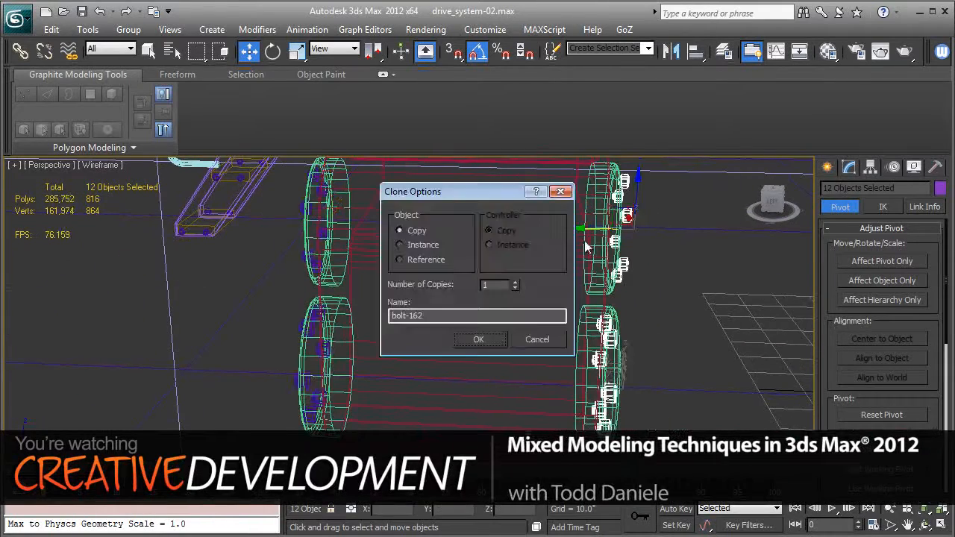
{"action": "left_click", "coordinate": [478, 339]}
{"action": "key", "text": "F3"}
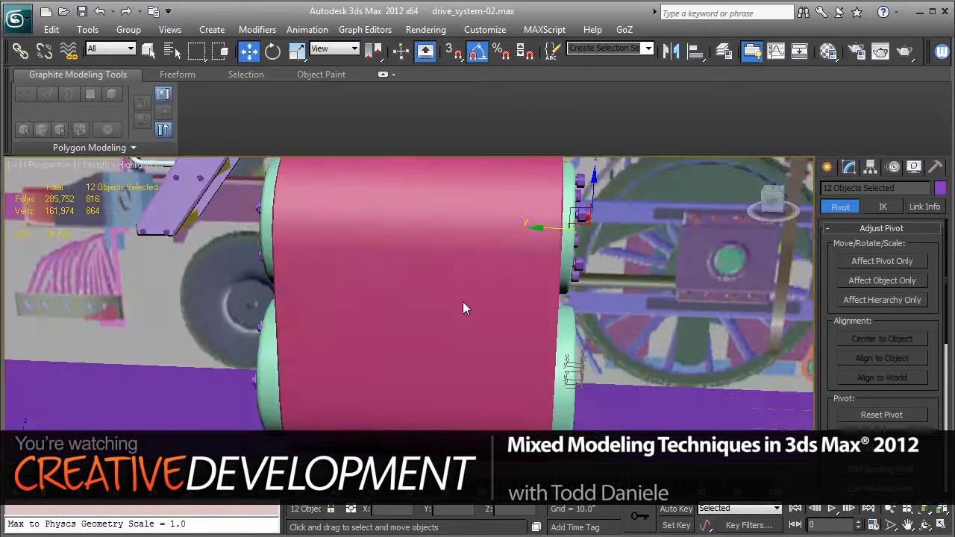
Mirror the twelve cloned bolts on the Y axis without cloning and shift them about 5.1" along Y onto the end covers
{"action": "middle_click_drag", "start_coordinate": [446, 282], "coordinate": [470, 226], "text": "alt"}
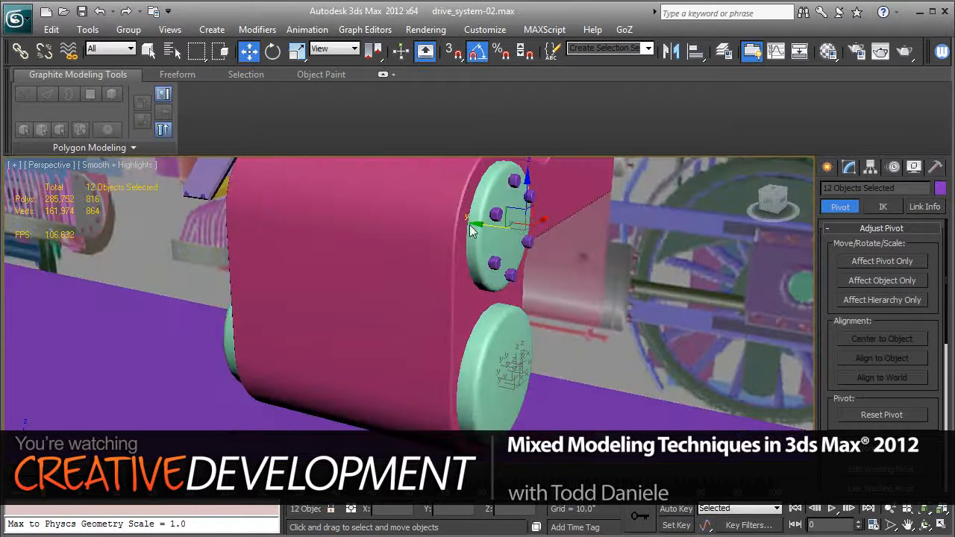
{"action": "left_click", "coordinate": [671, 50]}
{"action": "left_click_drag", "start_coordinate": [453, 157], "coordinate": [687, 160]}
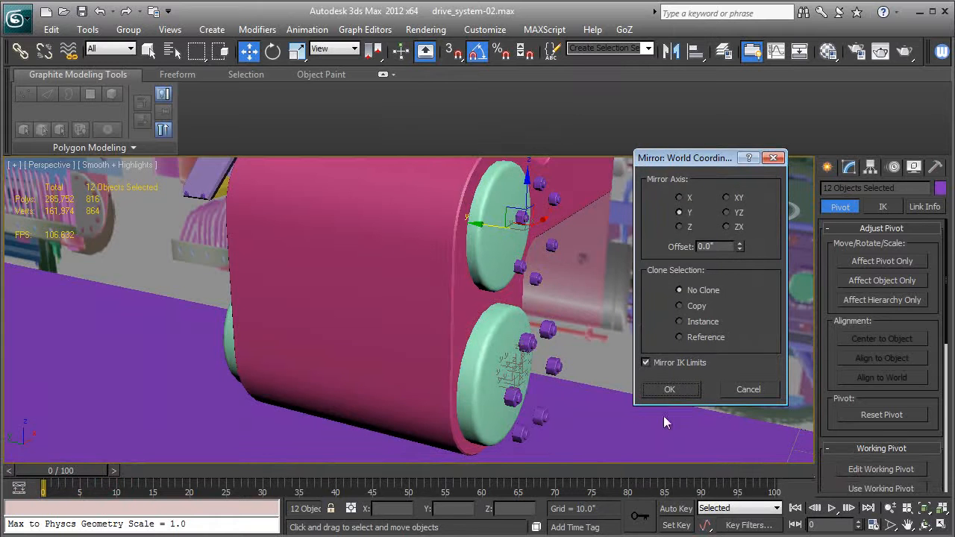
{"action": "left_click", "coordinate": [671, 391]}
{"action": "left_click_drag", "start_coordinate": [488, 226], "coordinate": [459, 229]}
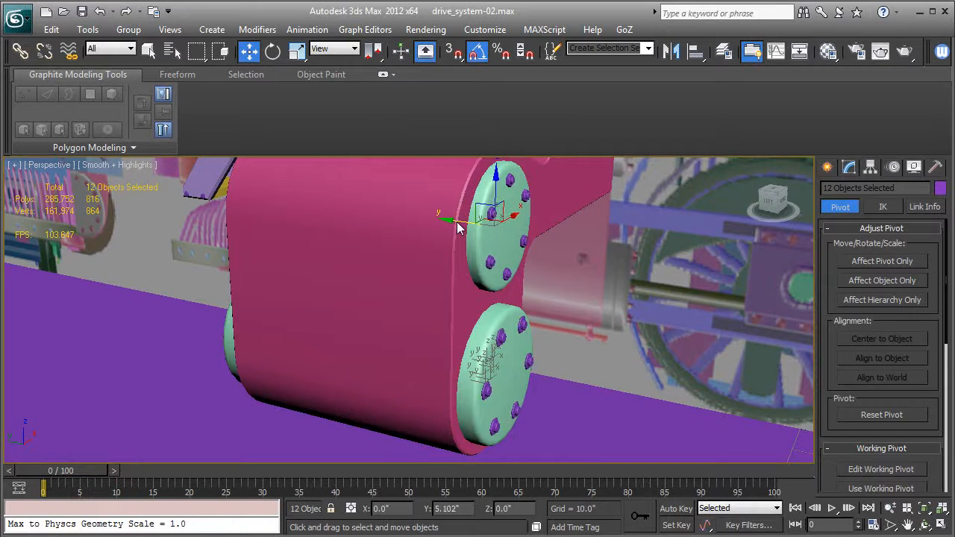
{"action": "middle_click_drag", "start_coordinate": [456, 228], "coordinate": [515, 223], "text": "alt"}
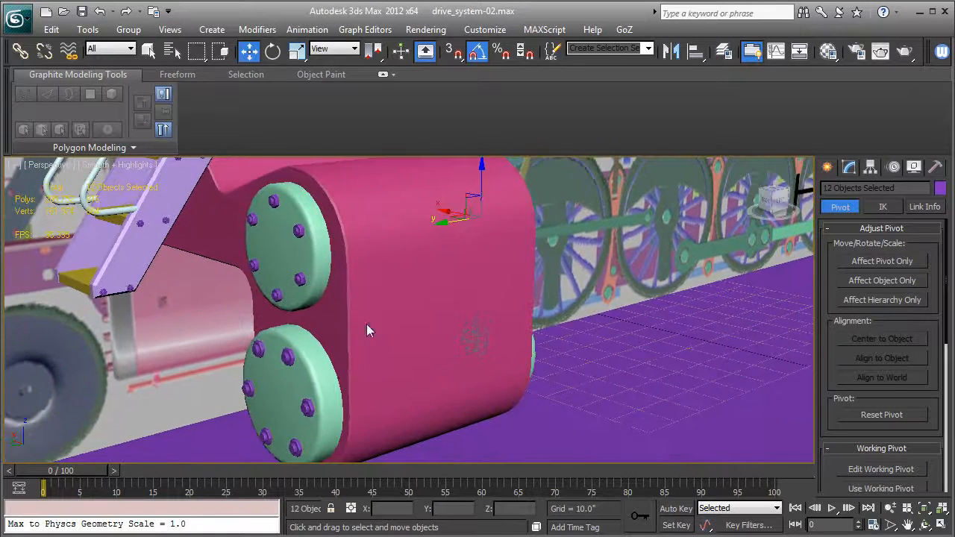
Clone one bolt of the upper end cover once as a copy along X, placing it at about X -82.6" beside the casing
{"action": "left_click", "coordinate": [298, 231]}
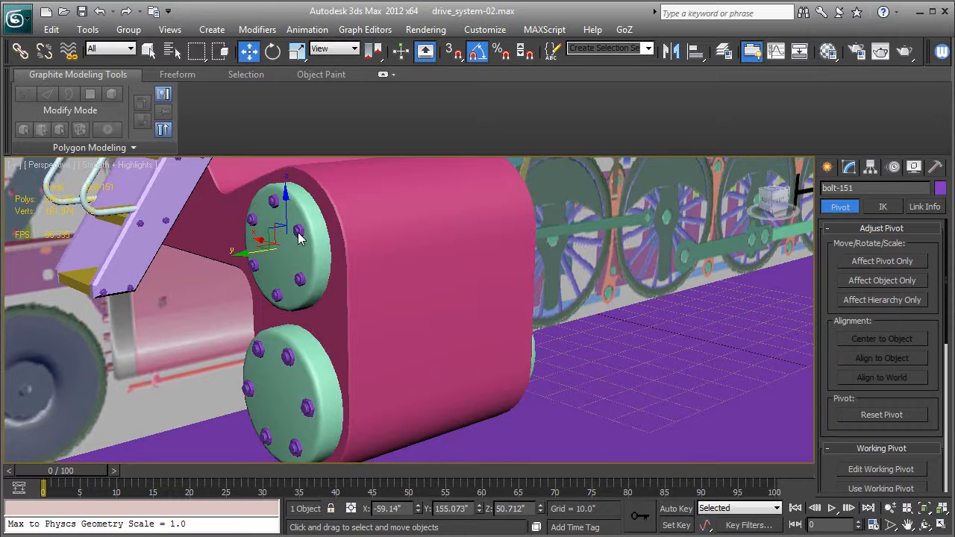
{"action": "key", "text": "F3"}
{"action": "key", "text": "F3"}
{"action": "middle_click_drag", "start_coordinate": [295, 257], "coordinate": [333, 273], "text": "alt"}
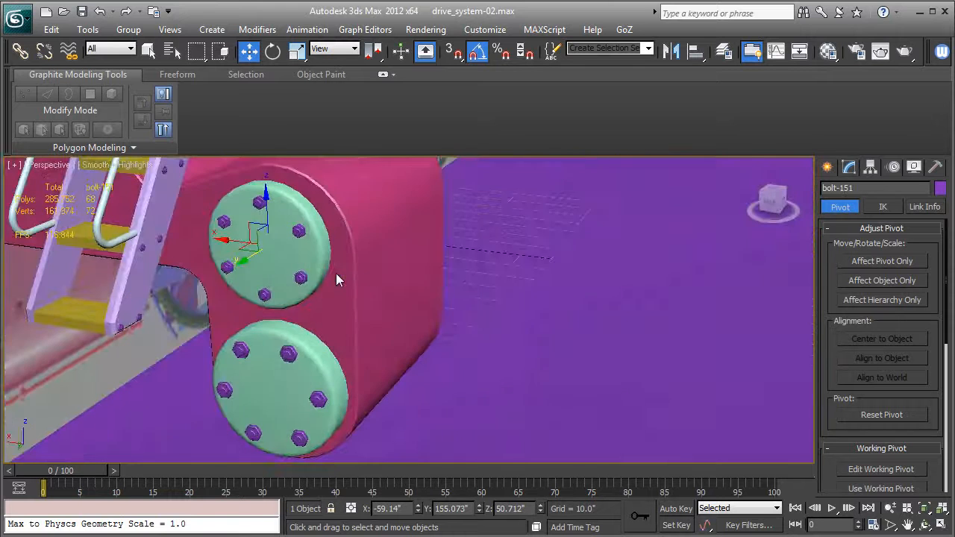
{"action": "left_click_drag", "start_coordinate": [231, 241], "coordinate": [364, 271], "text": "shift"}
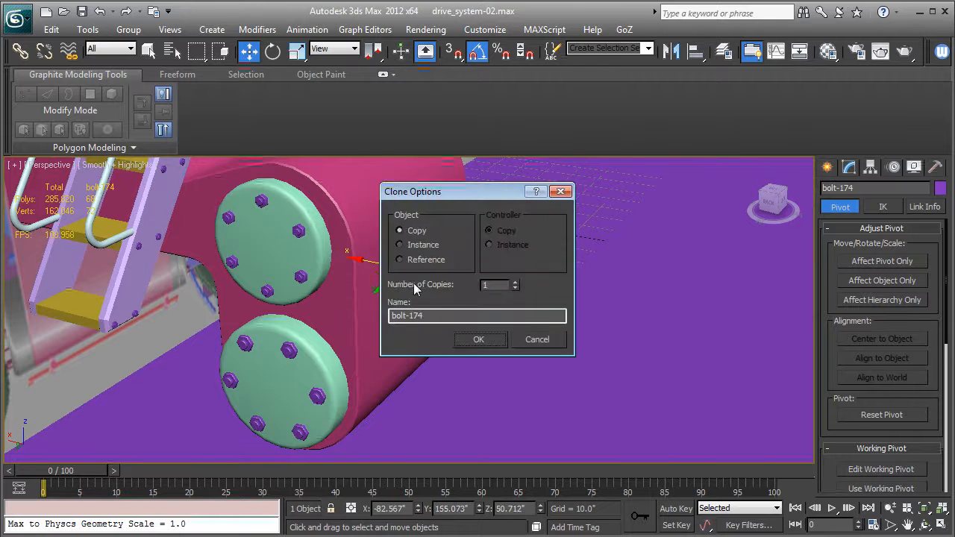
{"action": "left_click", "coordinate": [475, 337]}
Center the copied bolt's pivot on the object and align the pivot to World
{"action": "left_click", "coordinate": [859, 263]}
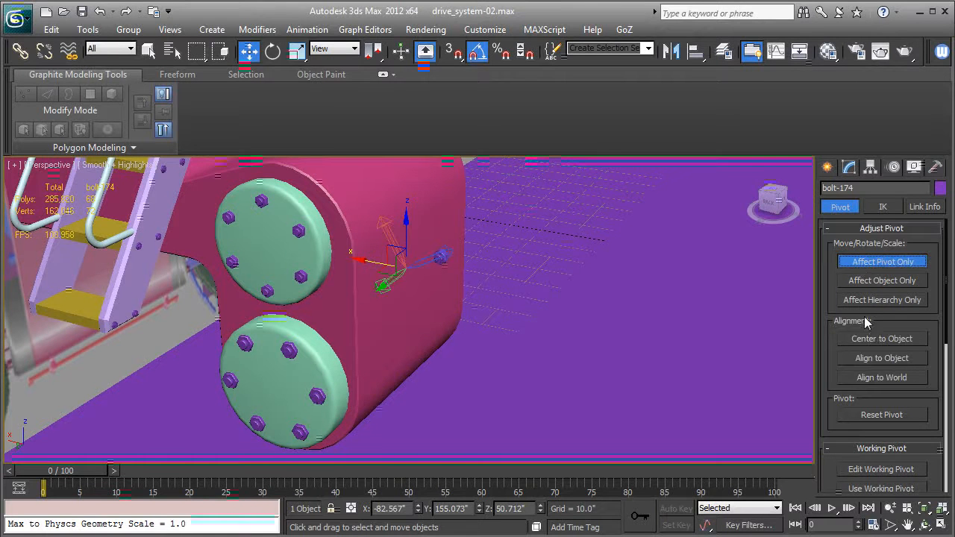
{"action": "left_click", "coordinate": [878, 344]}
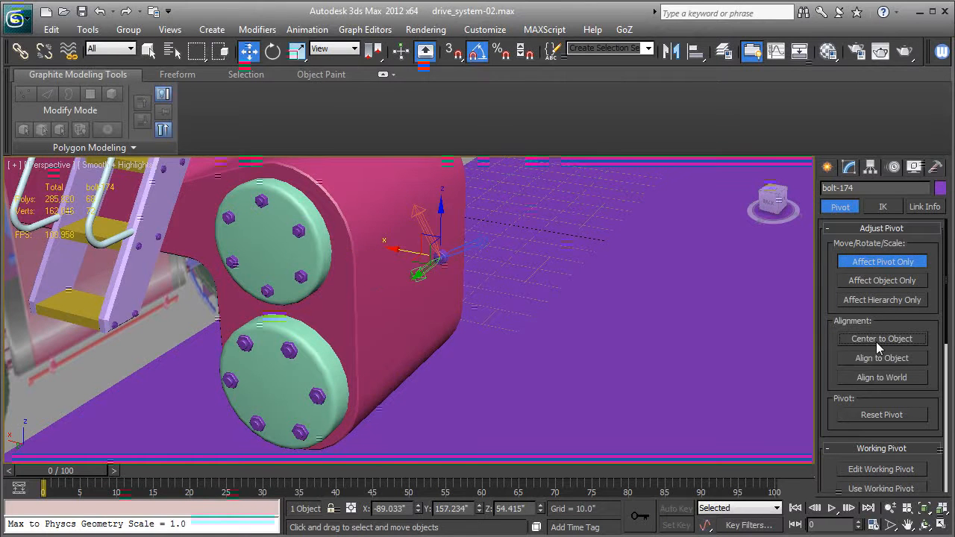
{"action": "left_click", "coordinate": [871, 380]}
{"action": "left_click", "coordinate": [868, 262]}
Rotate the copied bolt about Z so its head faces outward from the casing's side wall
{"action": "middle_click_drag", "start_coordinate": [418, 295], "coordinate": [558, 281], "text": "alt"}
{"action": "left_click", "coordinate": [273, 51]}
{"action": "left_click_drag", "start_coordinate": [436, 277], "coordinate": [505, 278]}
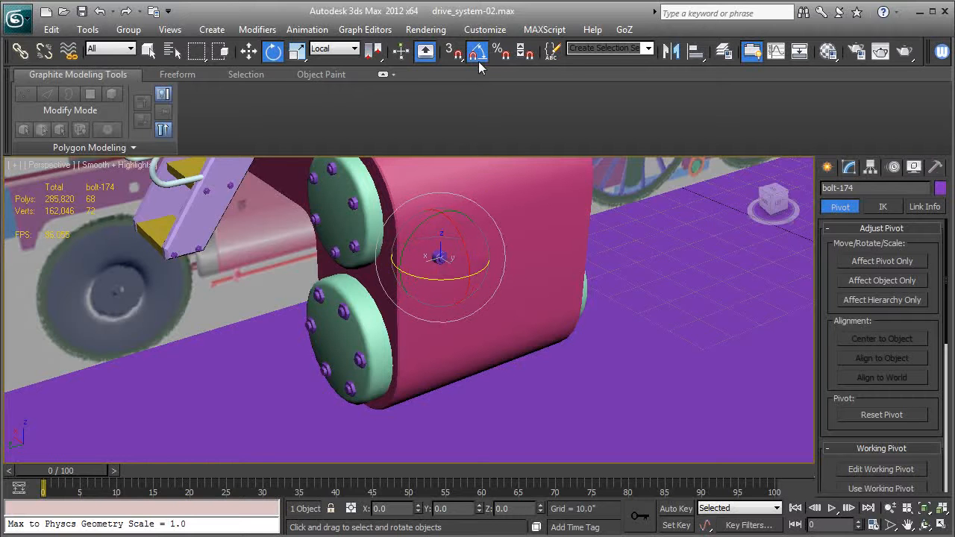
Move the bolt onto the casing's side wall near the upper end cover, at X -73.33", Y 151.681", Z 50.259"
{"action": "left_click", "coordinate": [249, 50]}
{"action": "middle_click_drag", "start_coordinate": [529, 276], "coordinate": [504, 276], "text": "alt"}
{"action": "left_click_drag", "start_coordinate": [456, 252], "coordinate": [353, 222]}
{"action": "left_click_drag", "start_coordinate": [383, 193], "coordinate": [385, 218]}
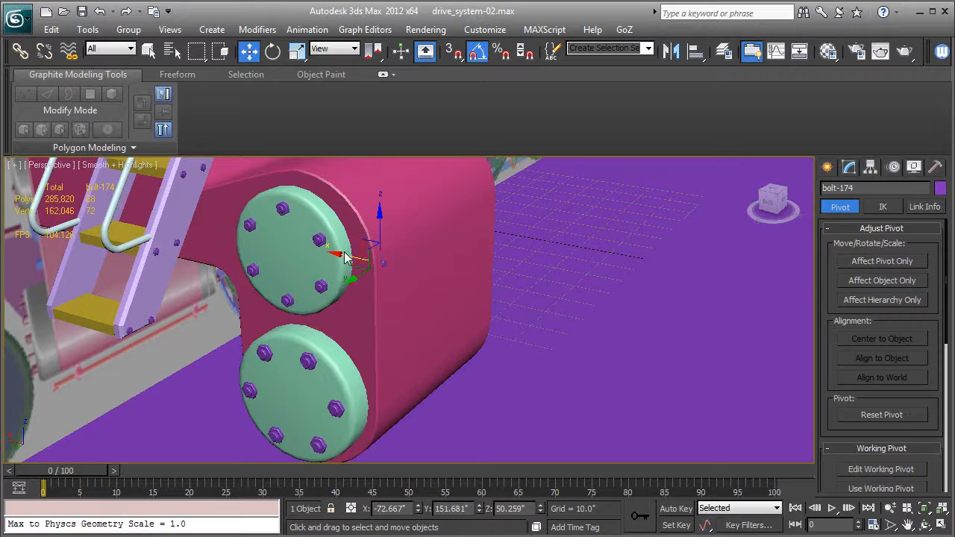
{"action": "left_click_drag", "start_coordinate": [344, 255], "coordinate": [351, 255]}
Clone the side-wall bolt once as a copy along Y to the casing's opposite edge, at Y 114.772"
{"action": "middle_click_drag", "start_coordinate": [468, 292], "coordinate": [333, 373], "text": "alt"}
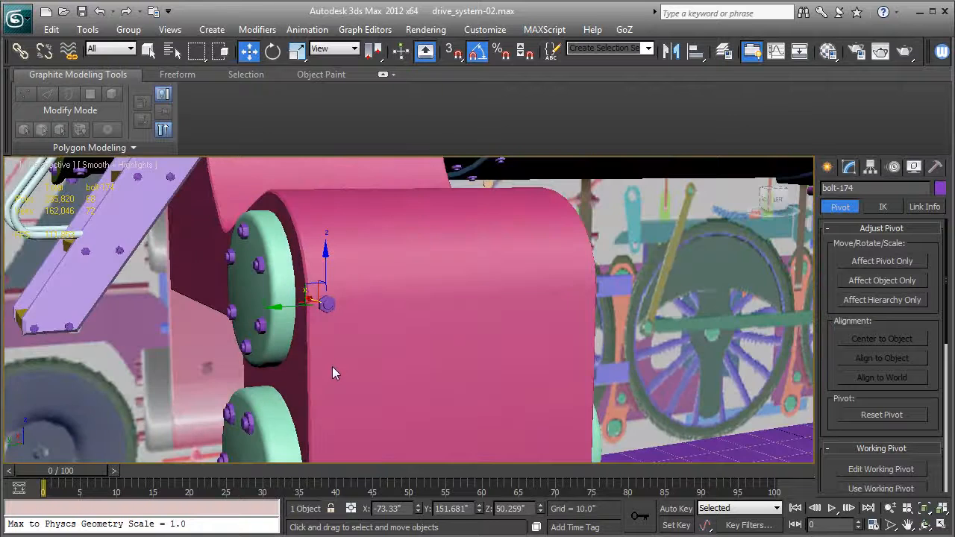
{"action": "middle_click_drag", "start_coordinate": [466, 363], "coordinate": [221, 318], "text": "alt"}
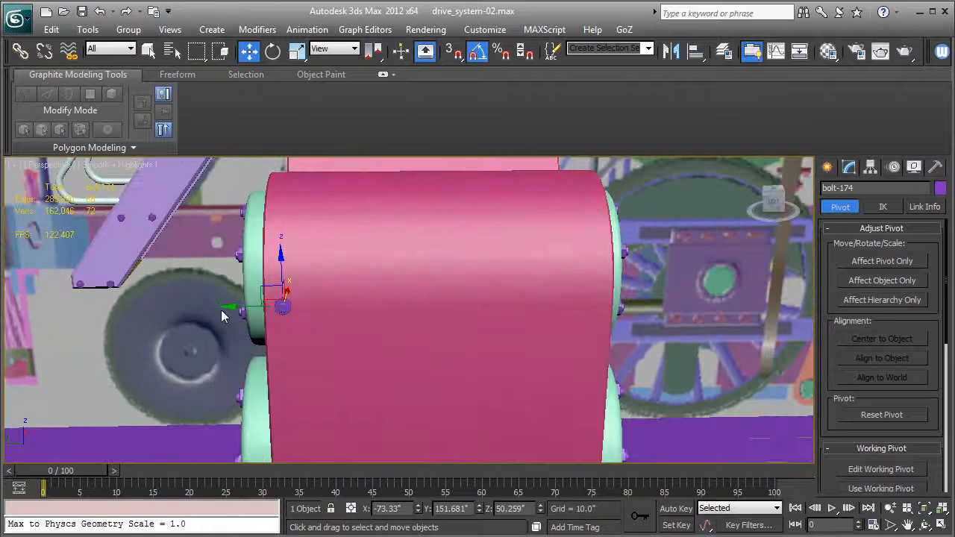
{"action": "left_click_drag", "start_coordinate": [224, 307], "coordinate": [536, 303], "text": "shift"}
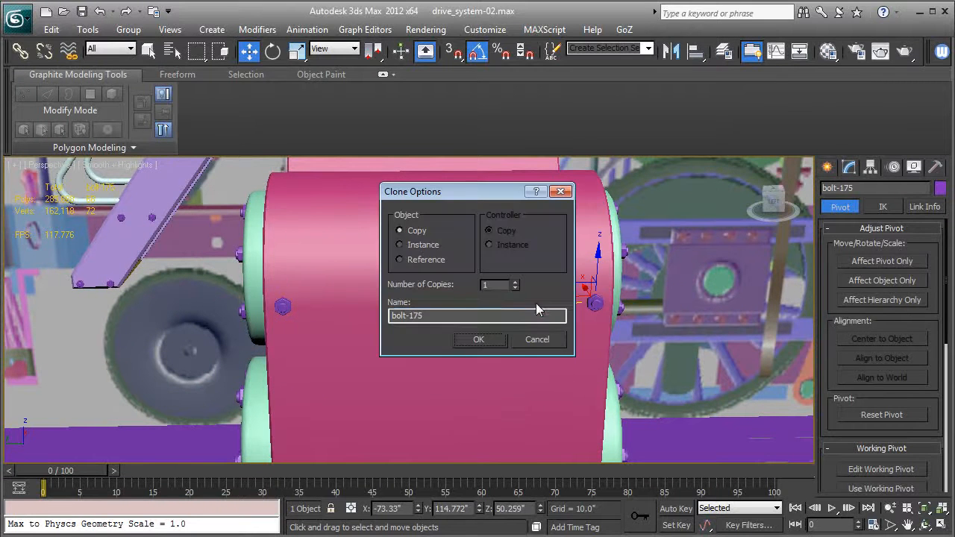
{"action": "left_click", "coordinate": [479, 339]}
Select both side-wall bolts and clone them once as copies down Z to the lower part of the casing
{"action": "middle_click_drag", "start_coordinate": [518, 354], "coordinate": [522, 221], "text": "alt"}
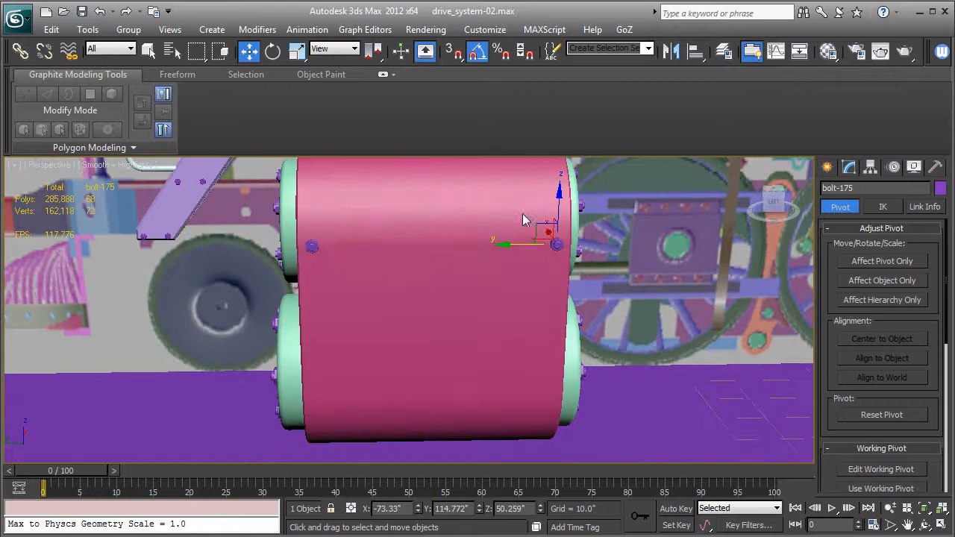
{"action": "left_click", "coordinate": [309, 247], "text": "ctrl"}
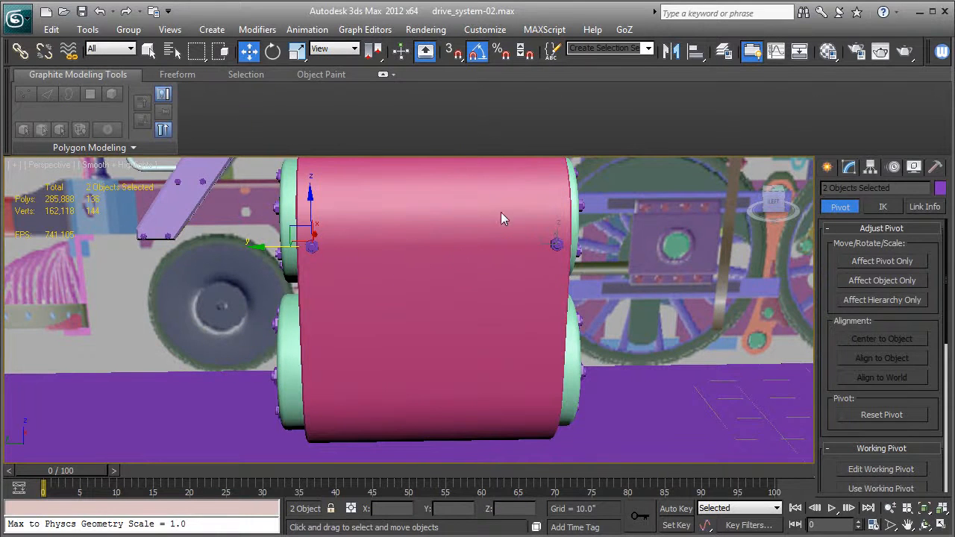
{"action": "middle_click_drag", "start_coordinate": [360, 268], "coordinate": [402, 268], "text": "alt"}
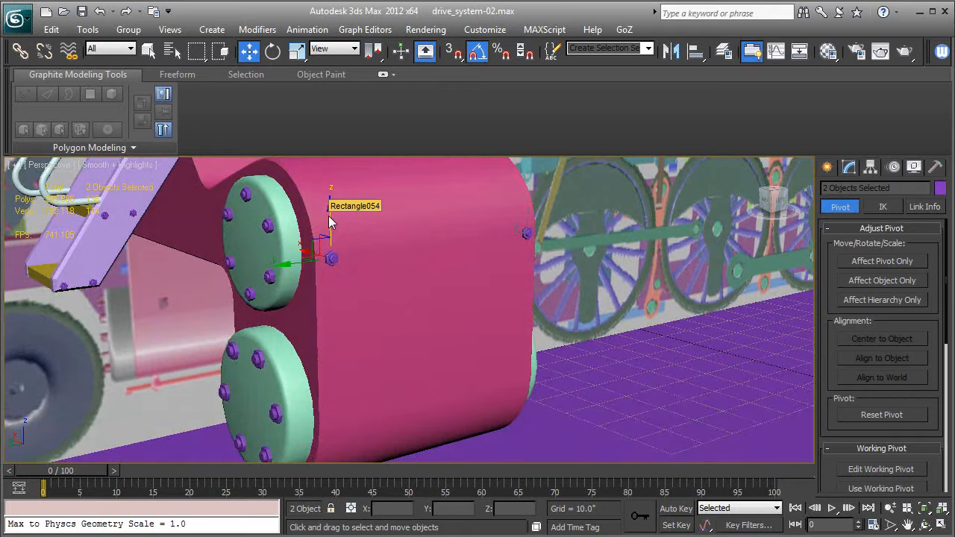
{"action": "left_click_drag", "start_coordinate": [331, 221], "coordinate": [333, 387]}
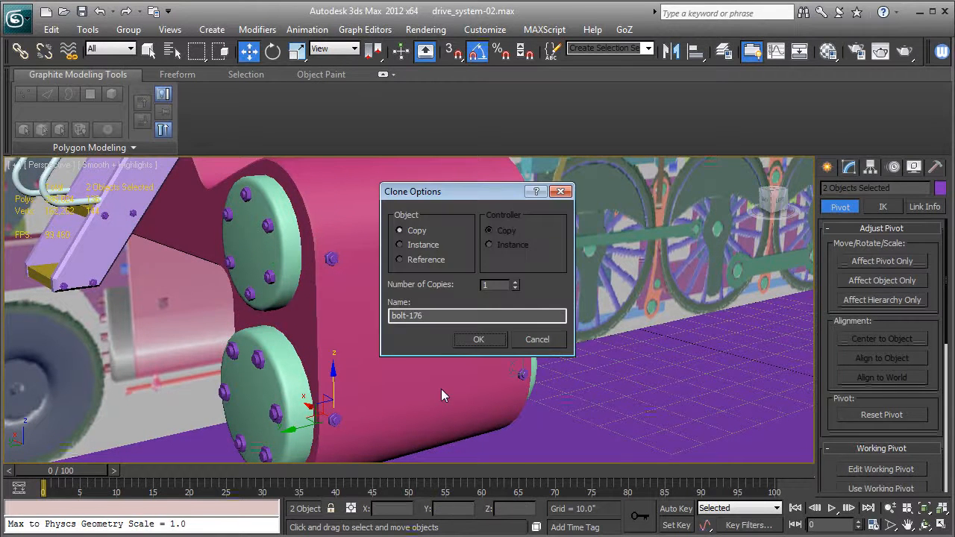
{"action": "left_click", "coordinate": [477, 340]}
In the Left view, draw a straight horizontal spline line about 45" long just below the casing, following the red rod in the reference image
{"action": "scroll", "coordinate": [461, 338], "scroll_direction": "down", "scroll_amount": 4}
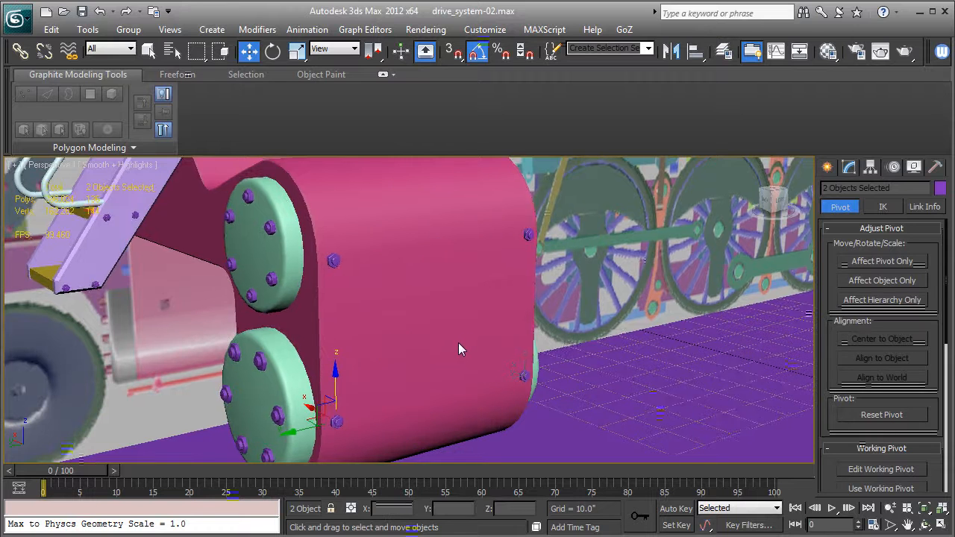
{"action": "scroll", "coordinate": [549, 384], "scroll_direction": "down", "scroll_amount": 3}
{"action": "middle_click_drag", "start_coordinate": [547, 385], "coordinate": [524, 288], "text": "alt"}
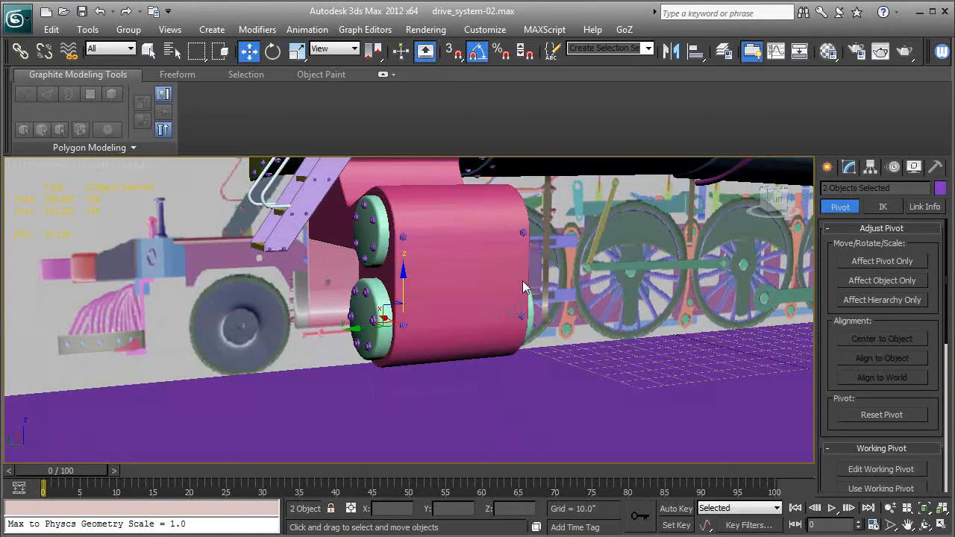
{"action": "key", "text": "l"}
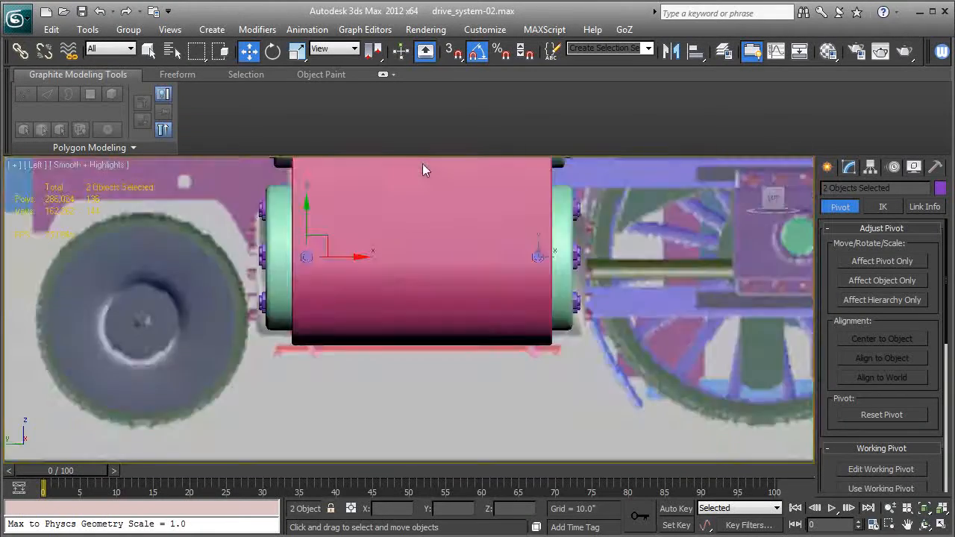
{"action": "left_click", "coordinate": [827, 168]}
{"action": "left_click", "coordinate": [851, 191]}
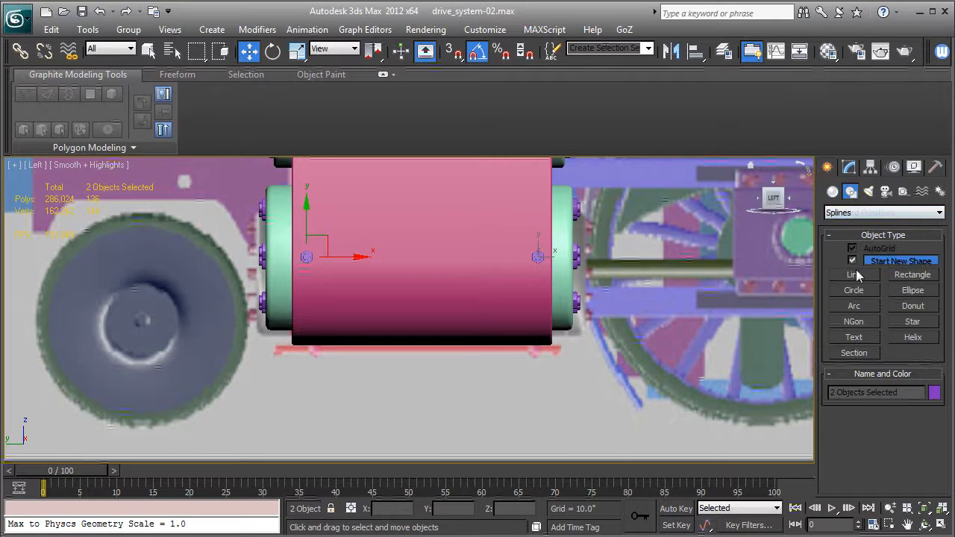
{"action": "left_click", "coordinate": [855, 275]}
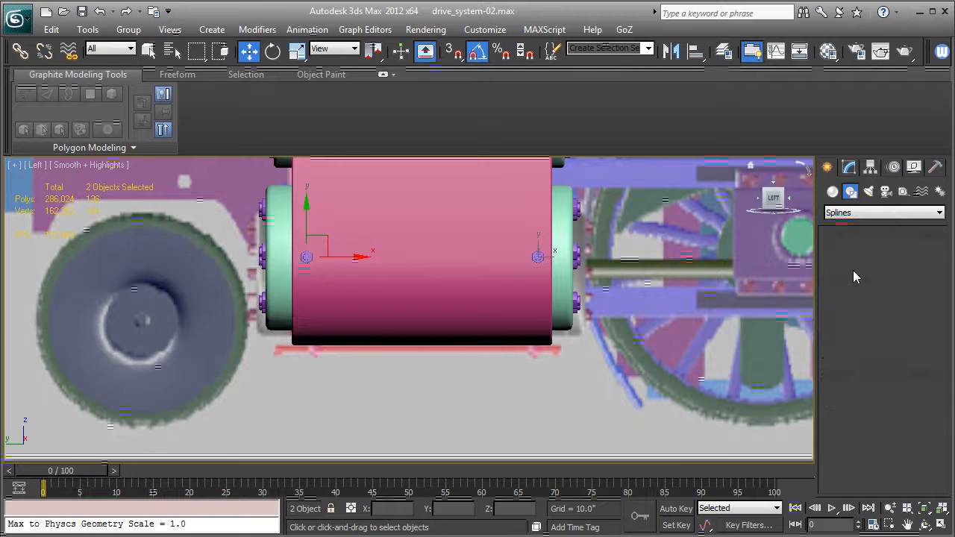
{"action": "middle_click_drag", "start_coordinate": [376, 360], "coordinate": [404, 378]}
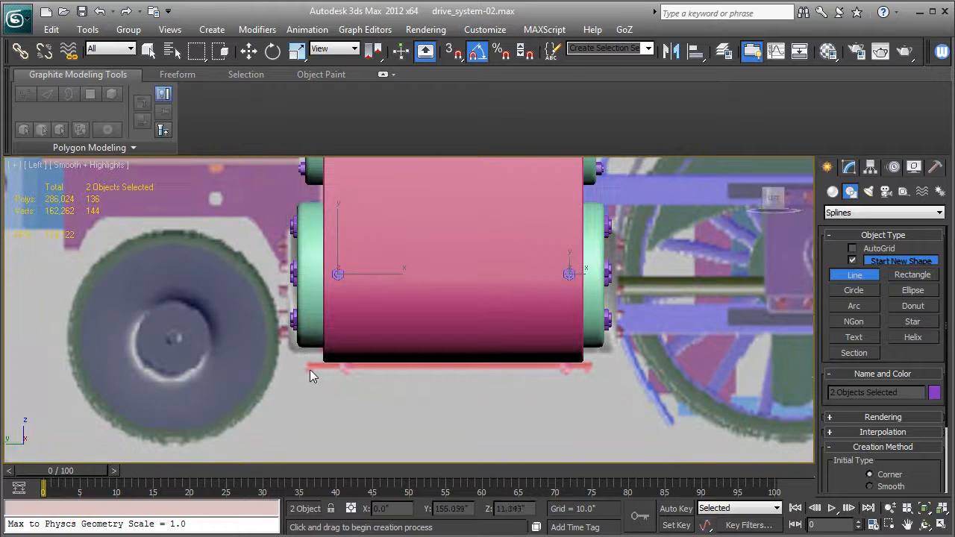
{"action": "left_click", "coordinate": [307, 373]}
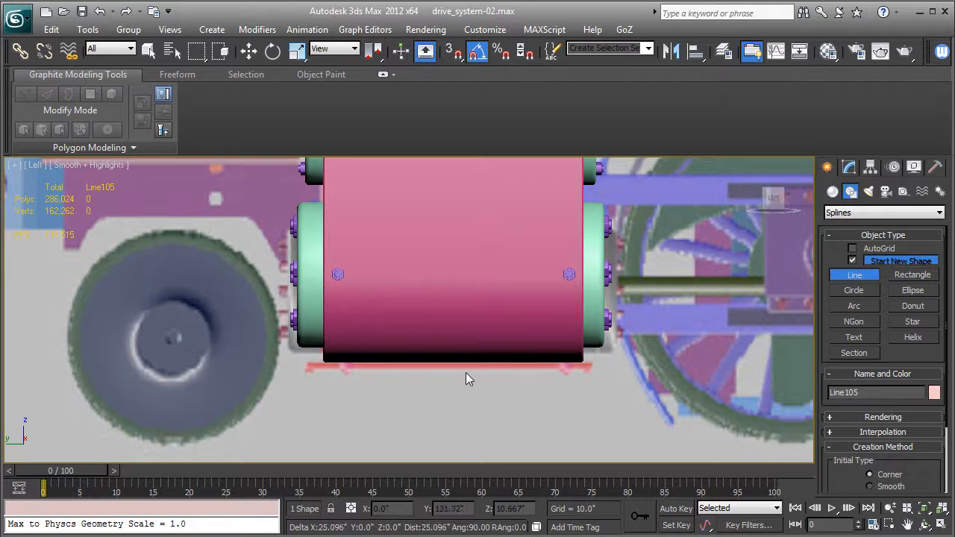
{"action": "left_click", "coordinate": [591, 379]}
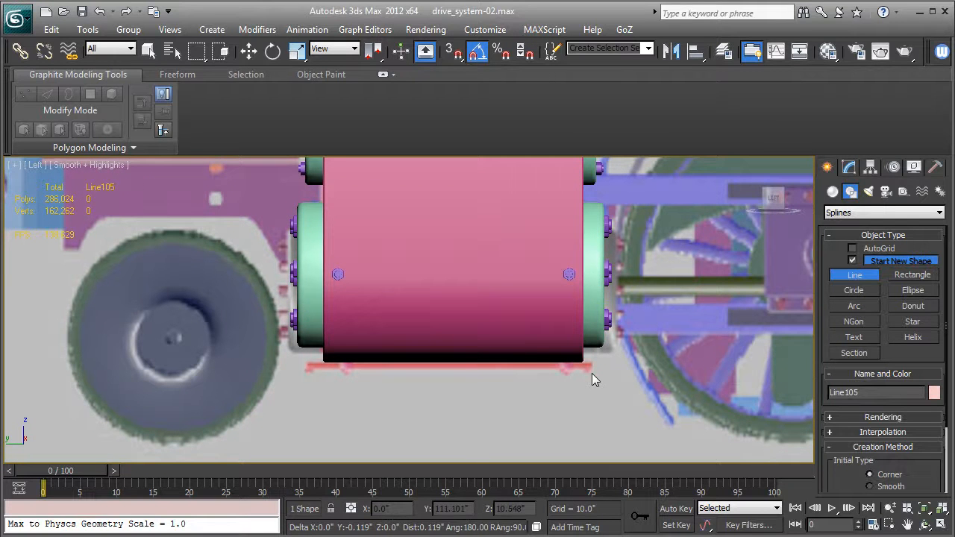
{"action": "right_click", "coordinate": [592, 380]}
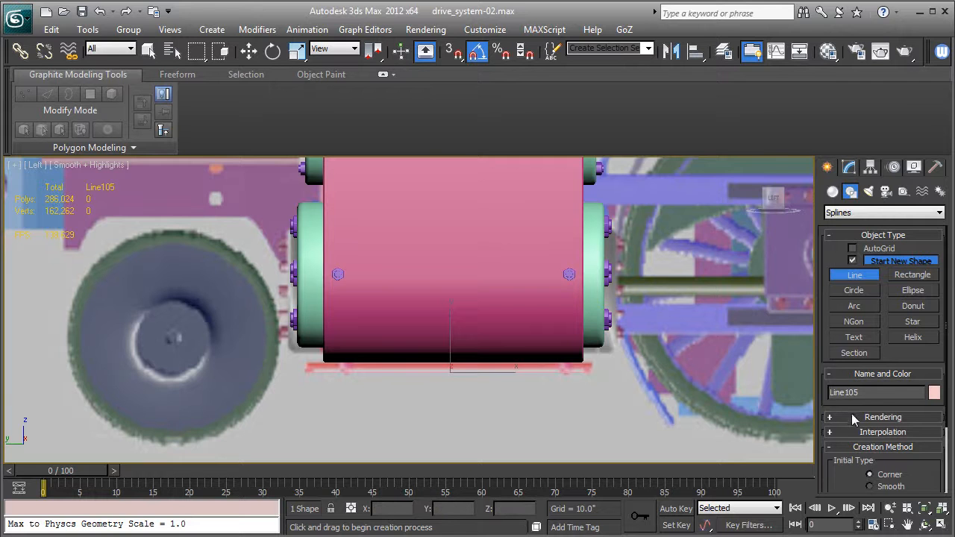
Enable the rod's spline in the renderer and viewport and set its radial thickness to 1.12"
{"action": "left_click", "coordinate": [853, 418]}
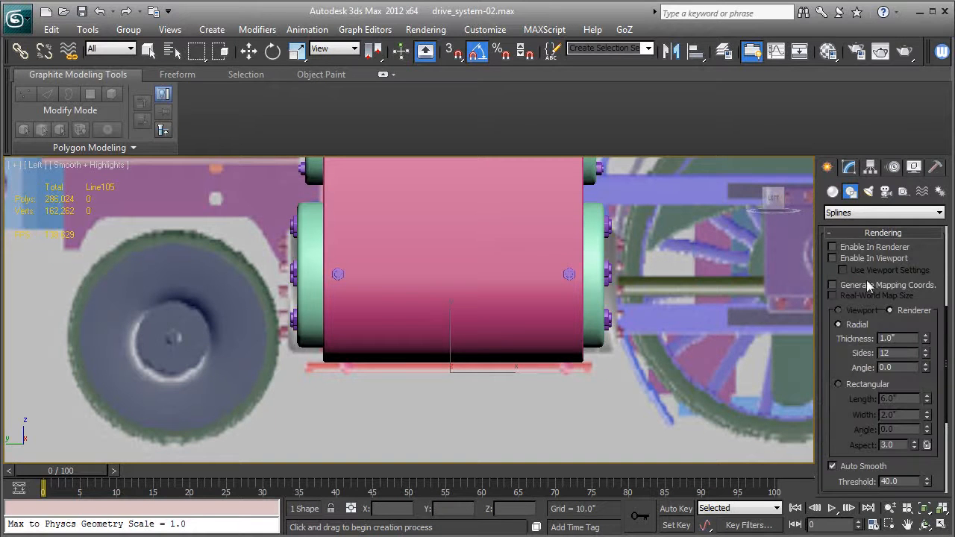
{"action": "left_click", "coordinate": [857, 247]}
{"action": "left_click", "coordinate": [856, 259]}
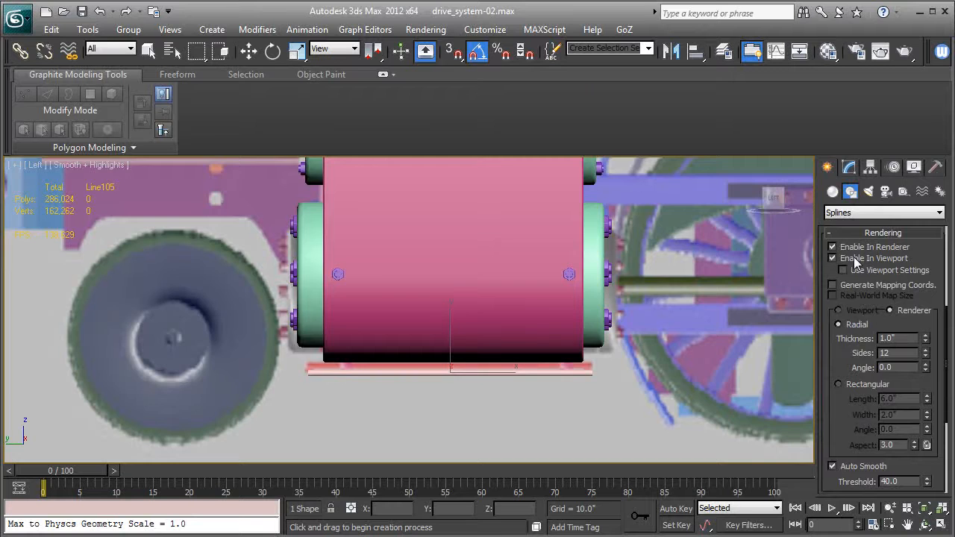
{"action": "key", "text": "F3"}
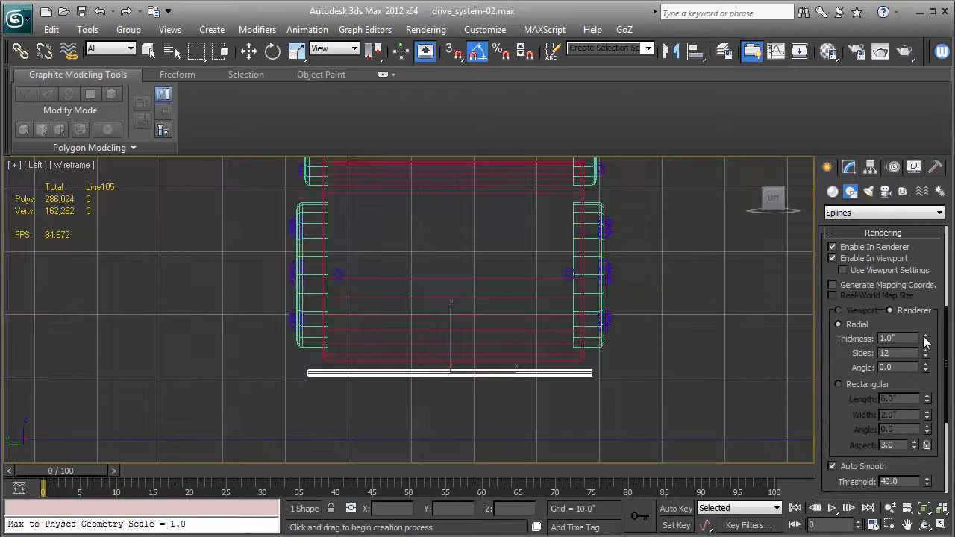
{"action": "left_click_drag", "start_coordinate": [930, 338], "coordinate": [932, 335]}
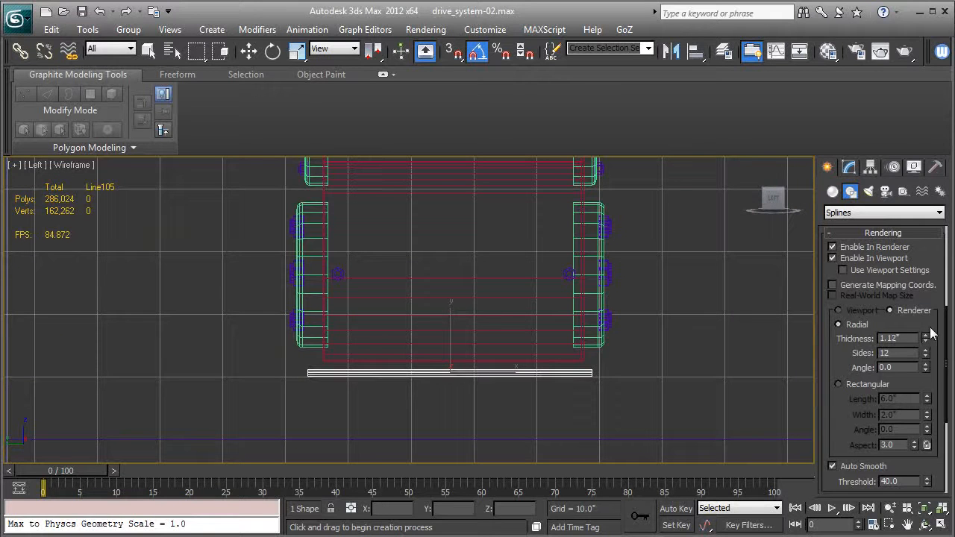
In the Perspective view, move the rod along X until it sits beneath the casing, at X -61.075"
{"action": "key", "text": "w"}
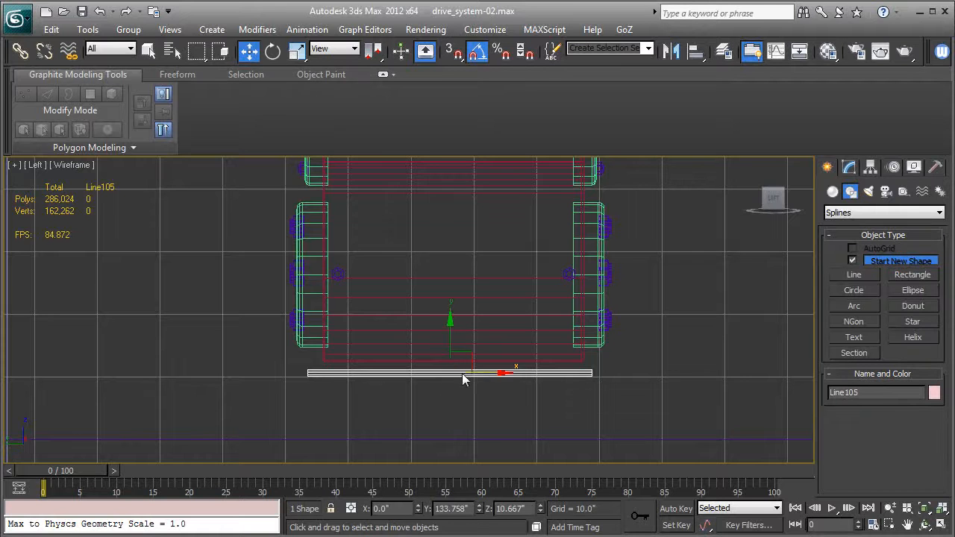
{"action": "key", "text": "F3"}
{"action": "key", "text": "F3"}
{"action": "key", "text": "p"}
{"action": "key", "text": "z"}
{"action": "mouse_move", "coordinate": [479, 379]}
{"action": "middle_mouse_down", "text": "alt"}
{"action": "mouse_move", "coordinate": [419, 348]}
{"action": "mouse_move", "coordinate": [267, 314]}
{"action": "mouse_move", "coordinate": [329, 305]}
{"action": "middle_mouse_up", "text": "alt"}
{"action": "key", "text": "F3"}
{"action": "left_click_drag", "start_coordinate": [289, 291], "coordinate": [527, 303]}
{"action": "middle_click_drag", "start_coordinate": [625, 319], "coordinate": [493, 313], "text": "alt"}
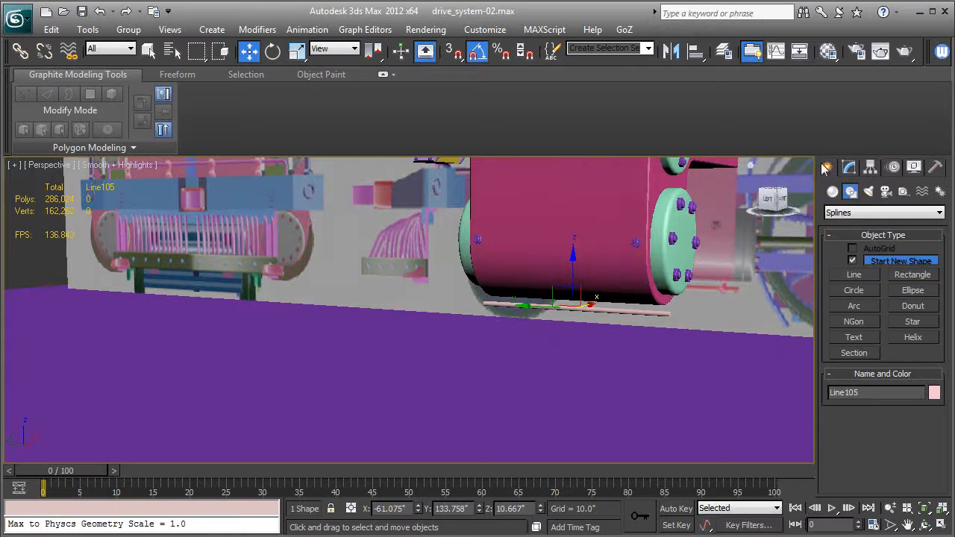
Increase the rod spline's radial rendering thickness to 1.646"
{"action": "left_click", "coordinate": [849, 166]}
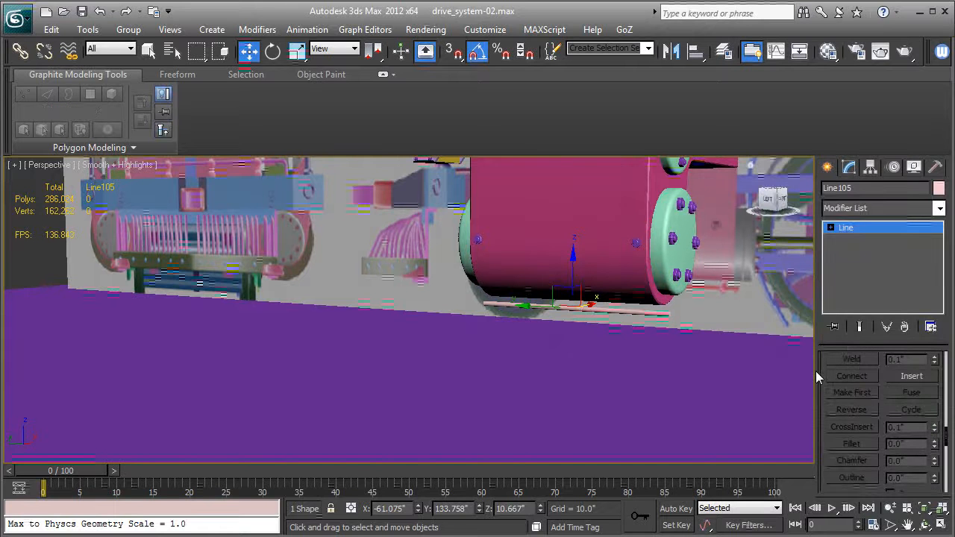
{"action": "scroll", "coordinate": [836, 479], "scroll_direction": "up", "scroll_amount": 10}
{"action": "scroll", "coordinate": [838, 462], "scroll_direction": "up", "scroll_amount": 2}
{"action": "left_click", "coordinate": [878, 359]}
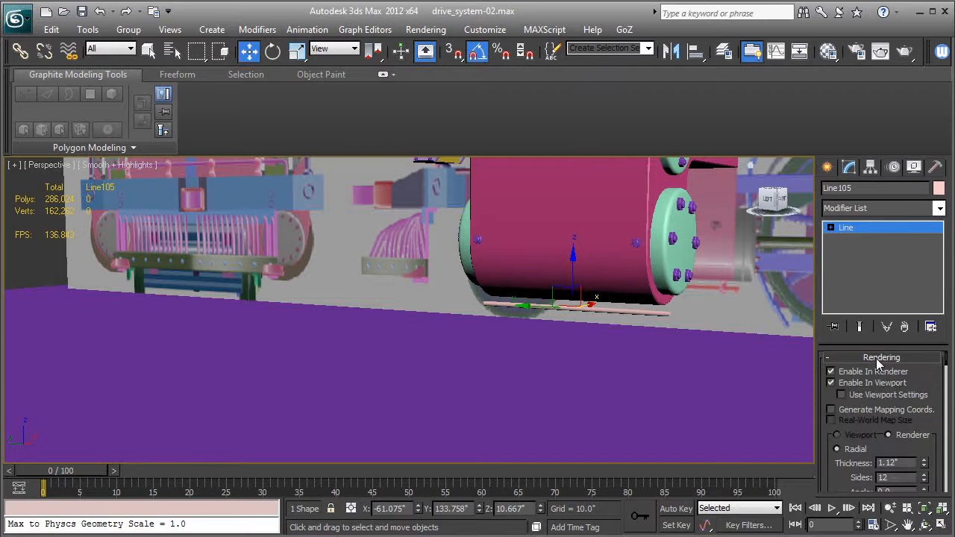
{"action": "left_click_drag", "start_coordinate": [926, 466], "coordinate": [934, 438]}
Clone the pipe clamp on the upper front of the boiler once as a copy, down along Z to 20.647"
{"action": "middle_click_drag", "start_coordinate": [591, 320], "coordinate": [616, 386], "text": "alt"}
{"action": "scroll", "coordinate": [663, 319], "scroll_direction": "down", "scroll_amount": 1}
{"action": "scroll", "coordinate": [561, 312], "scroll_direction": "down", "scroll_amount": 4}
{"action": "mouse_move", "coordinate": [560, 312]}
{"action": "middle_mouse_down", "text": "alt"}
{"action": "mouse_move", "coordinate": [546, 352]}
{"action": "mouse_move", "coordinate": [559, 316]}
{"action": "middle_mouse_up", "text": "alt"}
{"action": "scroll", "coordinate": [560, 319], "scroll_direction": "up", "scroll_amount": 3}
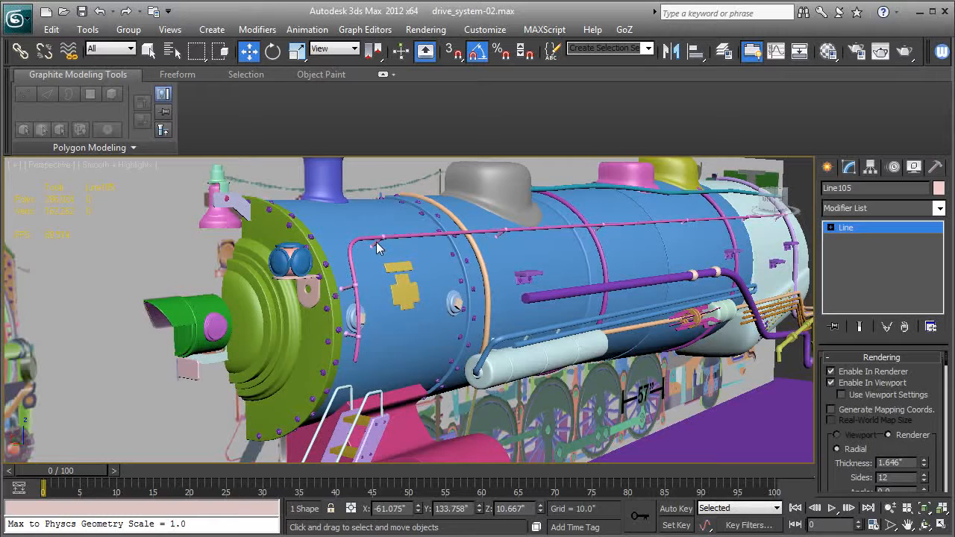
{"action": "left_click", "coordinate": [376, 242]}
{"action": "scroll", "coordinate": [376, 246], "scroll_direction": "down", "scroll_amount": 6}
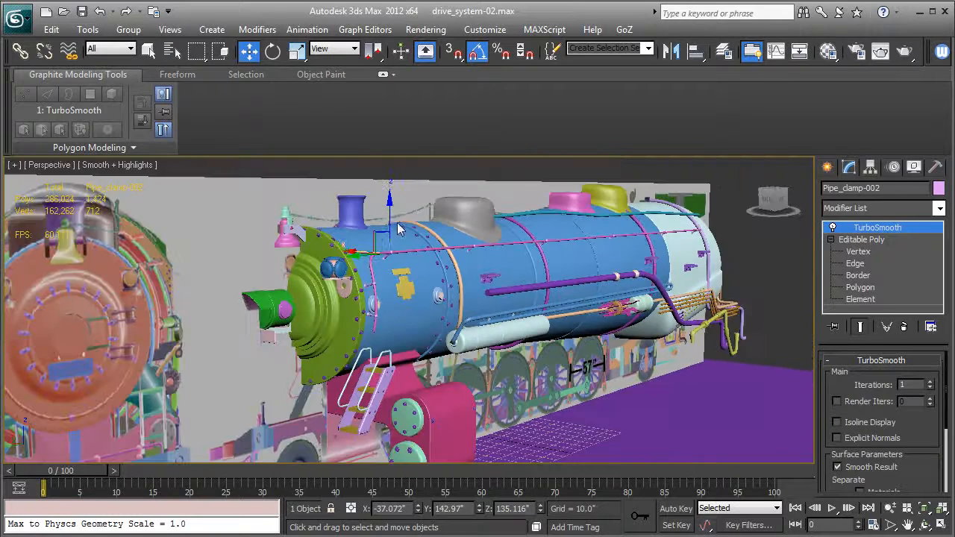
{"action": "left_click_drag", "start_coordinate": [389, 212], "coordinate": [389, 426], "text": "shift"}
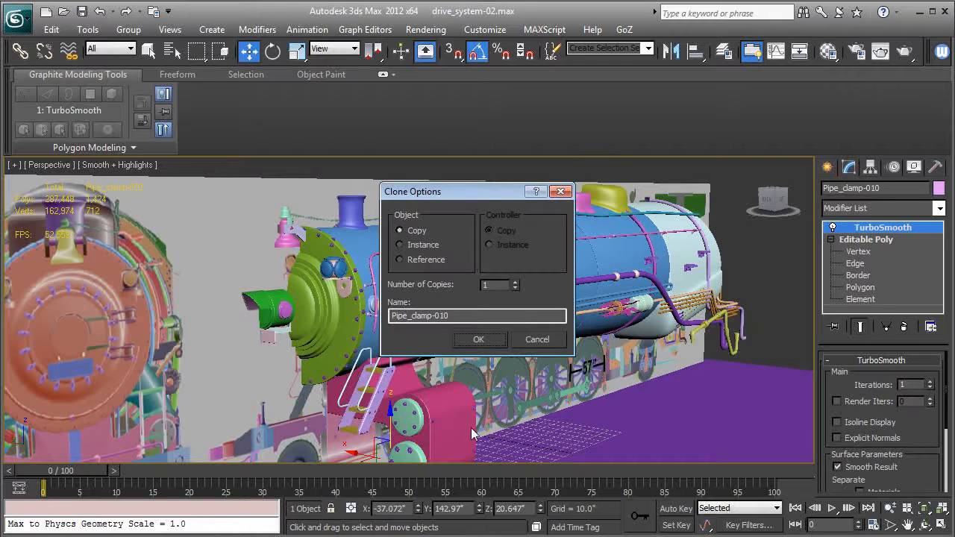
{"action": "left_click", "coordinate": [479, 340]}
Move the cloned pipe clamp along X out beside the casing, to X -84.026"
{"action": "mouse_move", "coordinate": [426, 367]}
{"action": "middle_mouse_down", "text": "alt"}
{"action": "mouse_move", "coordinate": [420, 294]}
{"action": "mouse_move", "coordinate": [375, 377]}
{"action": "middle_mouse_up", "text": "alt"}
{"action": "left_click_drag", "start_coordinate": [365, 357], "coordinate": [431, 371]}
{"action": "key", "text": "z"}
{"action": "middle_click_drag", "start_coordinate": [541, 375], "coordinate": [475, 362], "text": "alt"}
{"action": "scroll", "coordinate": [476, 362], "scroll_direction": "down", "scroll_amount": 4}
{"action": "scroll", "coordinate": [357, 296], "scroll_direction": "down", "scroll_amount": 5}
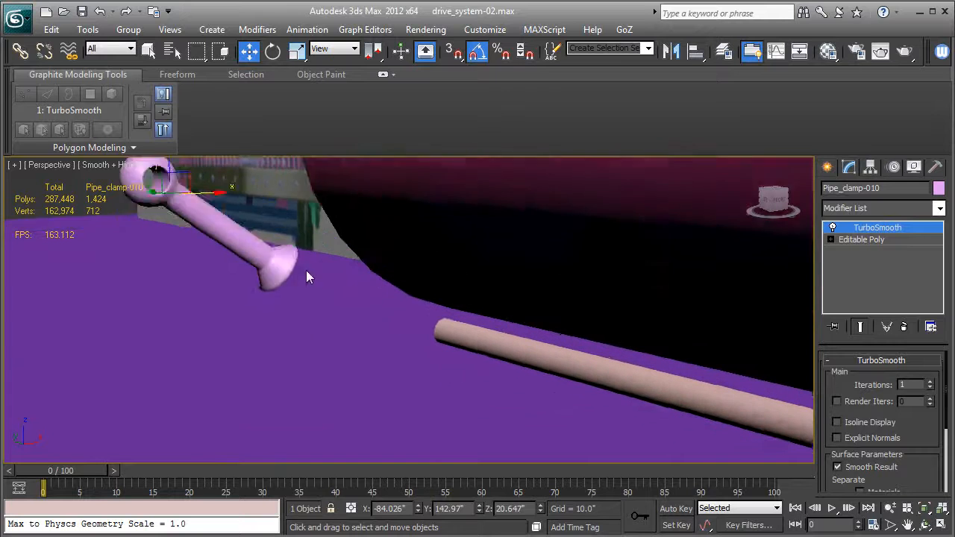
Rotate the cloned pipe clamp so its flared base points straight up and its ring hangs at the lower end
{"action": "left_click", "coordinate": [297, 50]}
{"action": "left_click", "coordinate": [273, 50]}
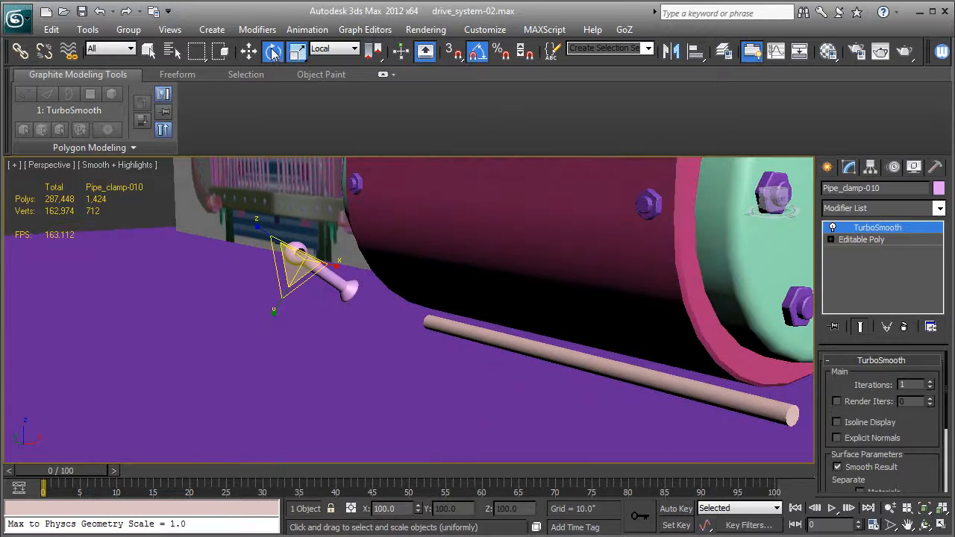
{"action": "left_click_drag", "start_coordinate": [277, 224], "coordinate": [247, 318]}
{"action": "middle_click_drag", "start_coordinate": [457, 314], "coordinate": [484, 264], "text": "alt"}
In the Back view, move the clamp under the casing so its ring lines up with the rod, at X -59.976", Z 10.595"
{"action": "key", "text": "k"}
{"action": "key", "text": "z"}
{"action": "scroll", "coordinate": [485, 248], "scroll_direction": "down", "scroll_amount": 4}
{"action": "left_click", "coordinate": [249, 50]}
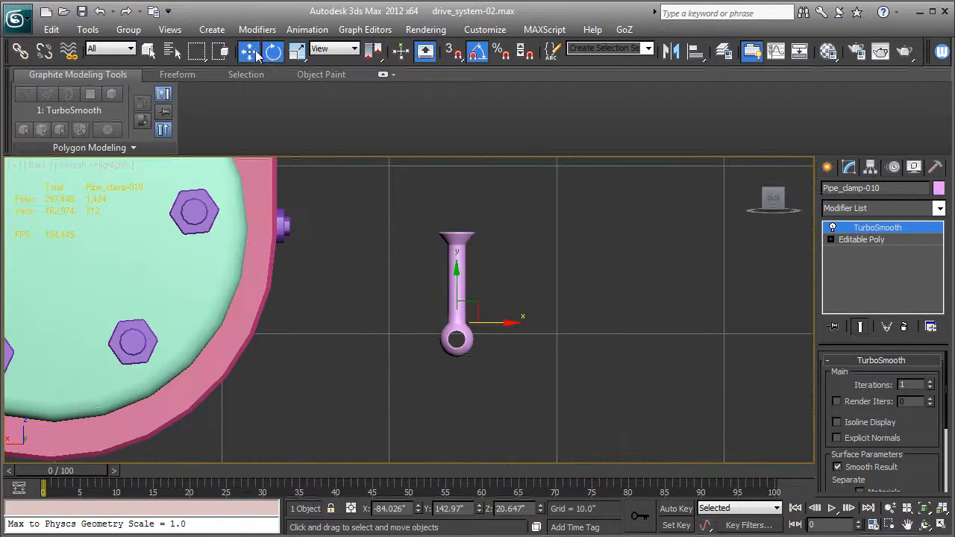
{"action": "scroll", "coordinate": [559, 291], "scroll_direction": "down", "scroll_amount": 4}
{"action": "left_click_drag", "start_coordinate": [535, 312], "coordinate": [289, 337]}
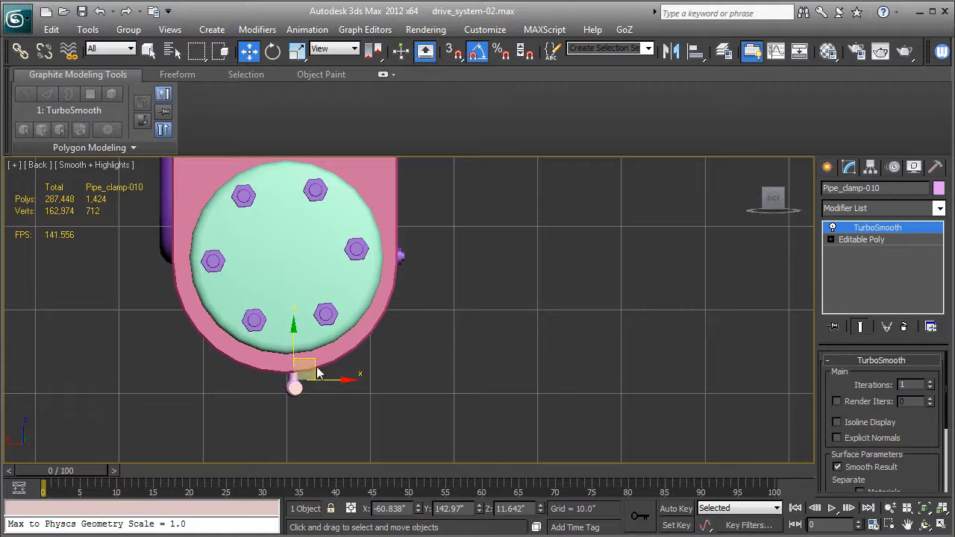
{"action": "mouse_move", "coordinate": [340, 384]}
{"action": "left_mouse_down"}
{"action": "mouse_move", "coordinate": [288, 387]}
{"action": "mouse_move", "coordinate": [334, 388]}
{"action": "left_mouse_up"}
{"action": "left_click_drag", "start_coordinate": [287, 341], "coordinate": [287, 352]}
Scale the clamp up non-uniformly in its local XZ plane to enclose the rod, and raise it to Z 10.831"
{"action": "key", "text": "p"}
{"action": "key", "text": "z"}
{"action": "mouse_move", "coordinate": [420, 305]}
{"action": "middle_mouse_down", "text": "alt"}
{"action": "mouse_move", "coordinate": [402, 318]}
{"action": "mouse_move", "coordinate": [327, 324]}
{"action": "mouse_move", "coordinate": [349, 351]}
{"action": "middle_mouse_up", "text": "alt"}
{"action": "scroll", "coordinate": [343, 336], "scroll_direction": "down", "scroll_amount": 2}
{"action": "key", "text": "F3"}
{"action": "left_click", "coordinate": [316, 340]}
{"action": "key", "text": "F3"}
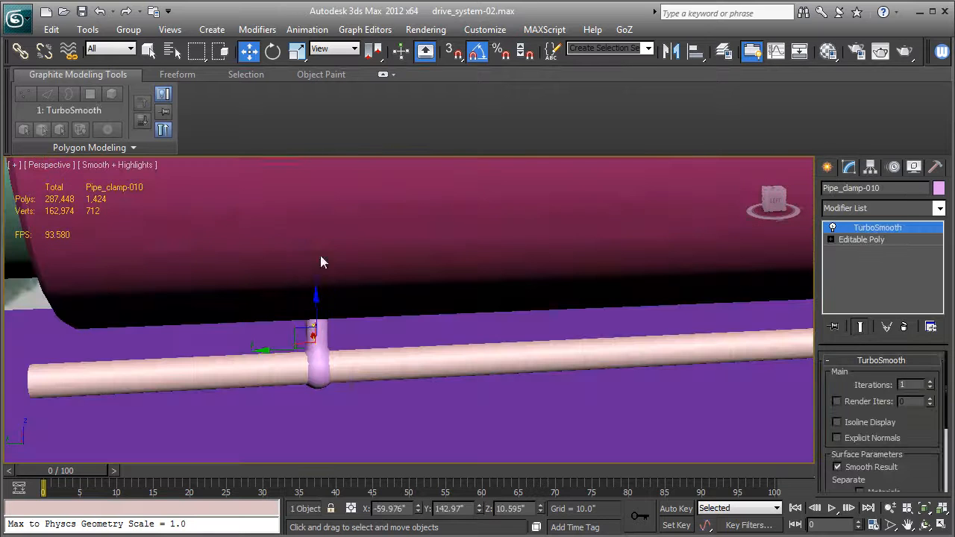
{"action": "left_click", "coordinate": [297, 50]}
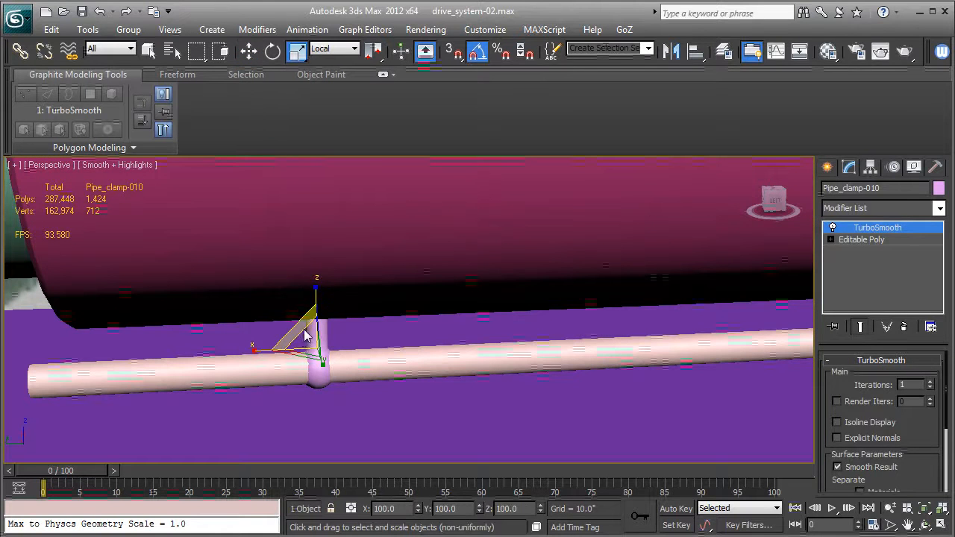
{"action": "left_click_drag", "start_coordinate": [304, 342], "coordinate": [314, 315]}
{"action": "left_click", "coordinate": [250, 54]}
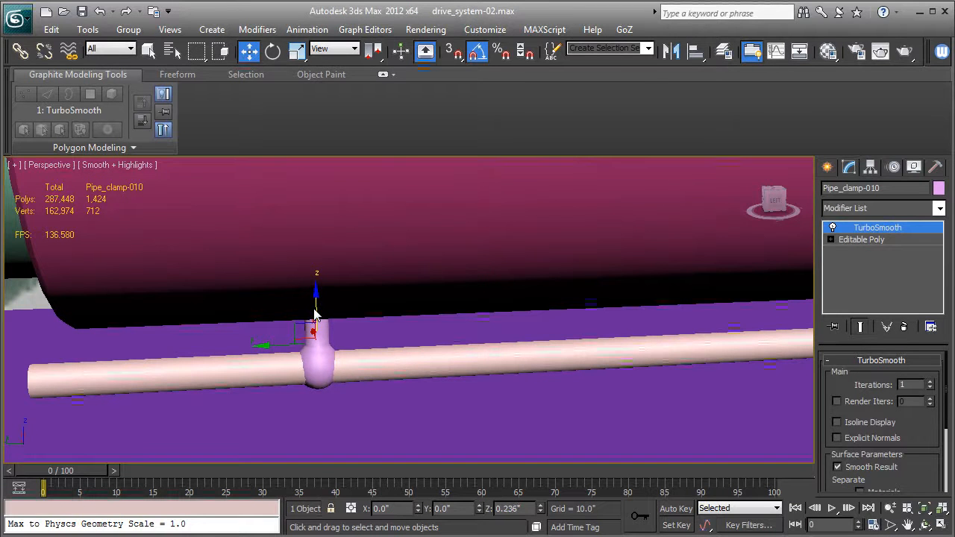
Clone the clamp once as a copy along Y near the rod's other end, and slide the original clamp outward along Y
{"action": "middle_click_drag", "start_coordinate": [315, 313], "coordinate": [351, 302], "text": "alt"}
{"action": "mouse_move", "coordinate": [243, 298]}
{"action": "left_mouse_down", "text": "shift"}
{"action": "mouse_move", "coordinate": [556, 300]}
{"action": "mouse_move", "coordinate": [553, 314]}
{"action": "left_mouse_up", "text": "shift"}
{"action": "left_click", "coordinate": [479, 340]}
{"action": "left_click", "coordinate": [286, 297]}
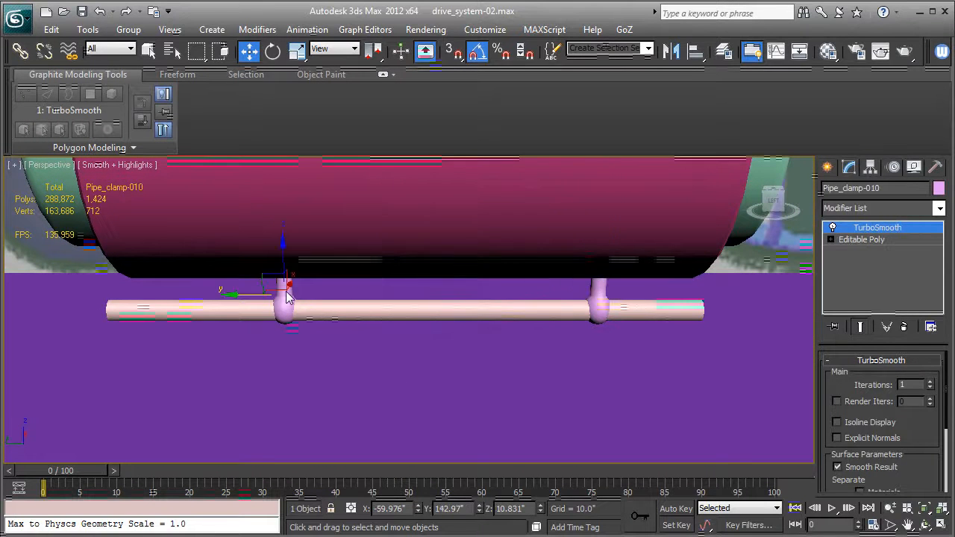
{"action": "mouse_move", "coordinate": [249, 297]}
{"action": "left_mouse_down"}
{"action": "mouse_move", "coordinate": [138, 293]}
{"action": "mouse_move", "coordinate": [182, 289]}
{"action": "left_mouse_up"}
Convert the rod to an Editable Poly and turn on edged faces in the viewport
{"action": "left_click", "coordinate": [451, 309]}
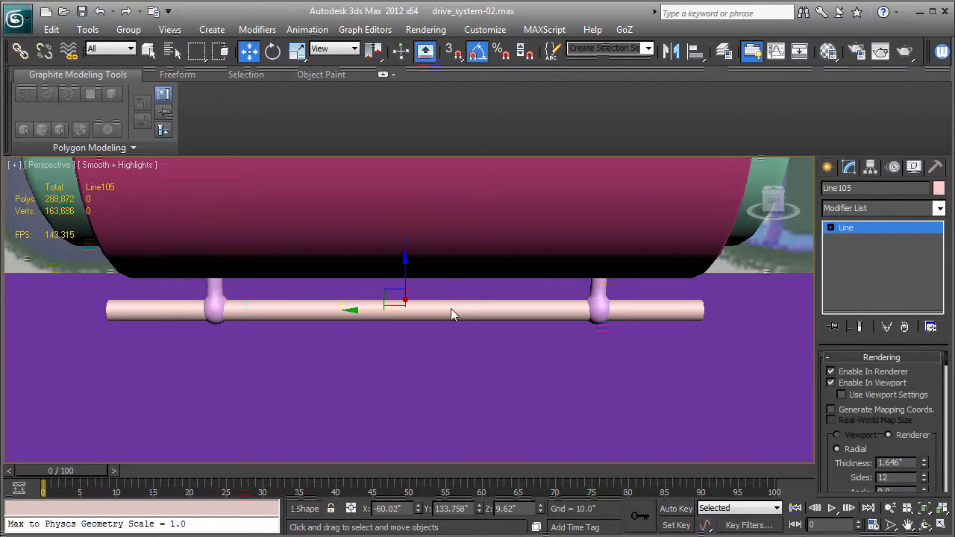
{"action": "key", "text": "F3"}
{"action": "key", "text": "F3"}
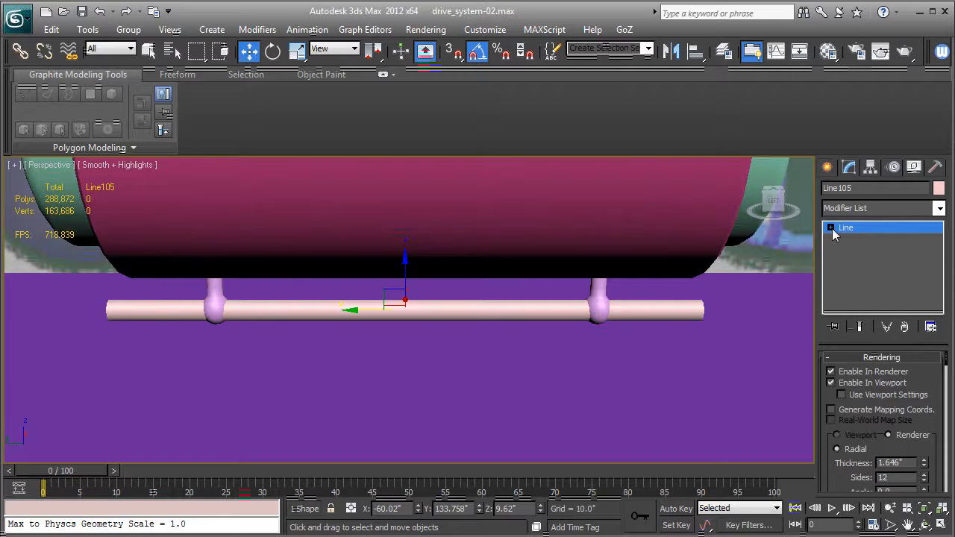
{"action": "right_click", "coordinate": [841, 226]}
{"action": "left_click", "coordinate": [898, 355]}
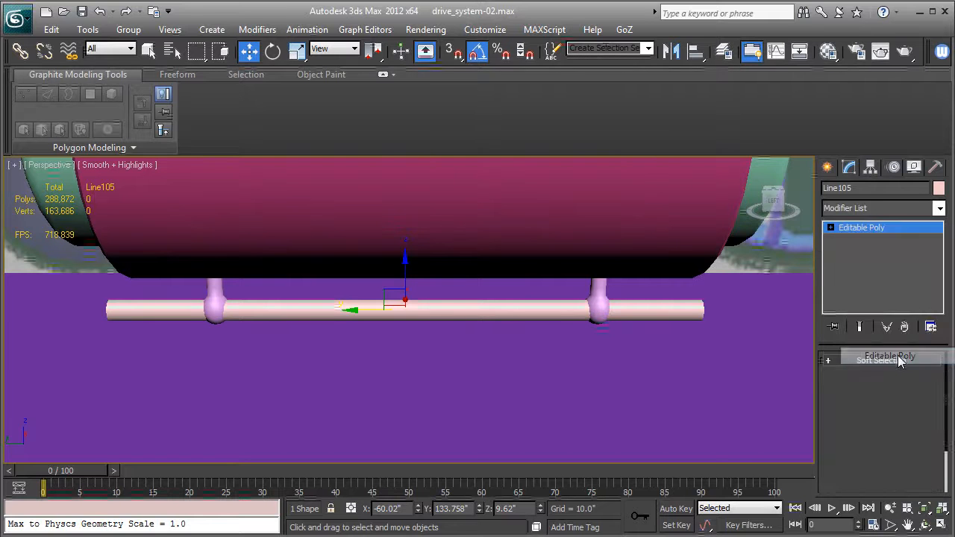
{"action": "left_click", "coordinate": [831, 227]}
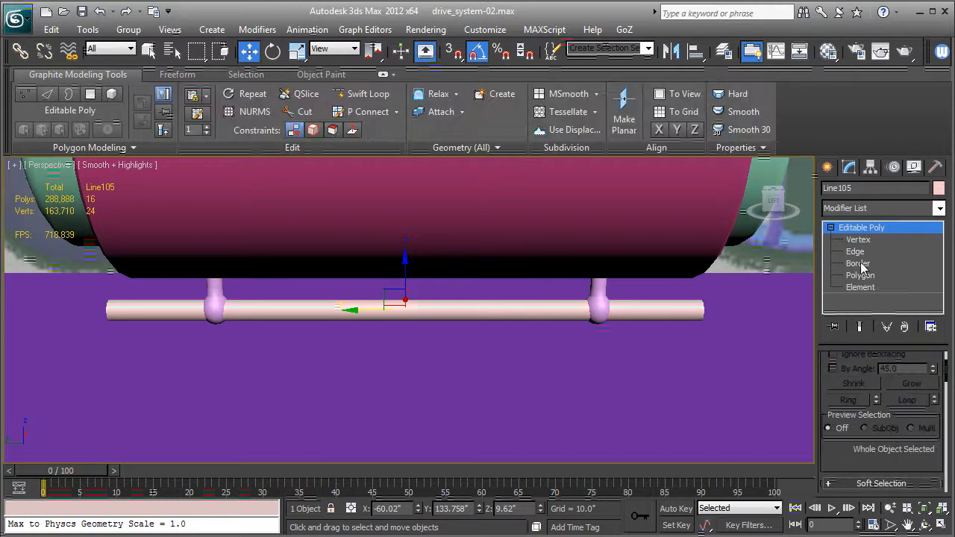
{"action": "left_click", "coordinate": [860, 275]}
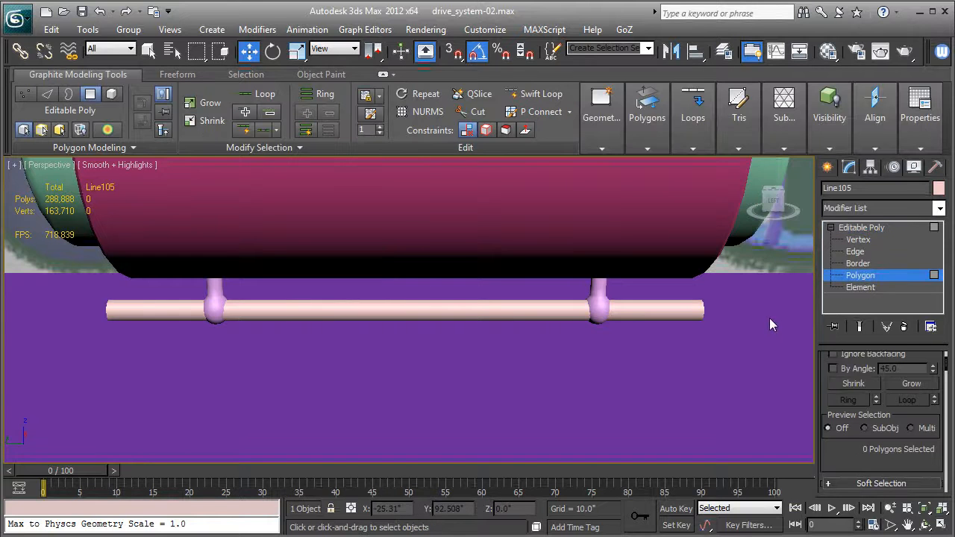
{"action": "key", "text": "z"}
{"action": "key", "text": "F4"}
{"action": "scroll", "coordinate": [764, 318], "scroll_direction": "down", "scroll_amount": 3}
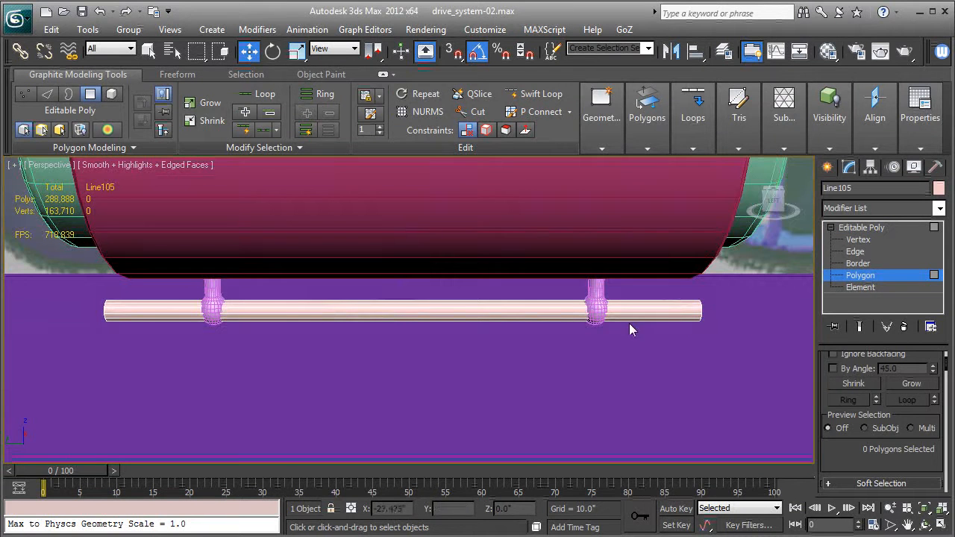
Connect the rod's lengthwise edges with 2 segments, pinch 91 and slide 0, placing an edge loop near each end
{"action": "left_click", "coordinate": [866, 252]}
{"action": "left_click_drag", "start_coordinate": [481, 293], "coordinate": [549, 381]}
{"action": "scroll", "coordinate": [838, 433], "scroll_direction": "down", "scroll_amount": 5}
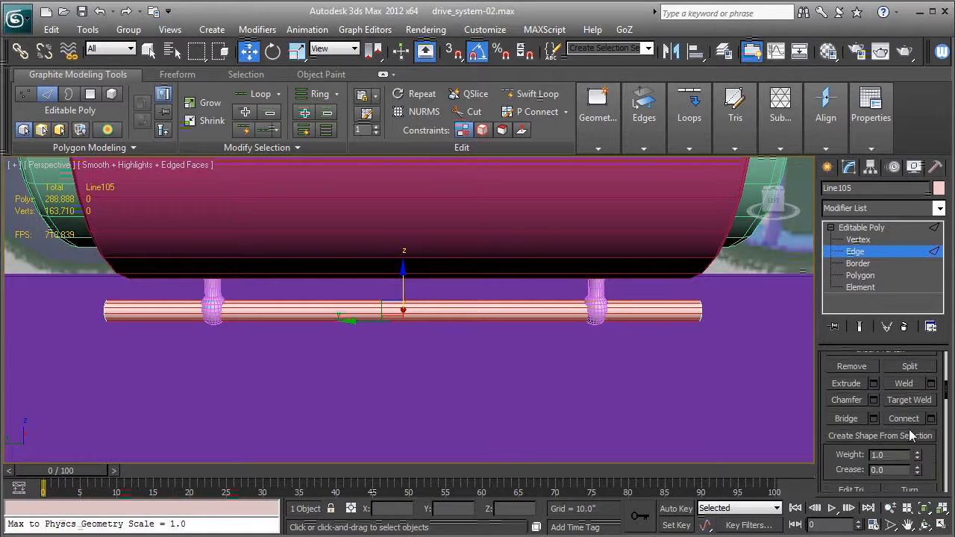
{"action": "left_click", "coordinate": [932, 418]}
{"action": "left_click", "coordinate": [427, 319]}
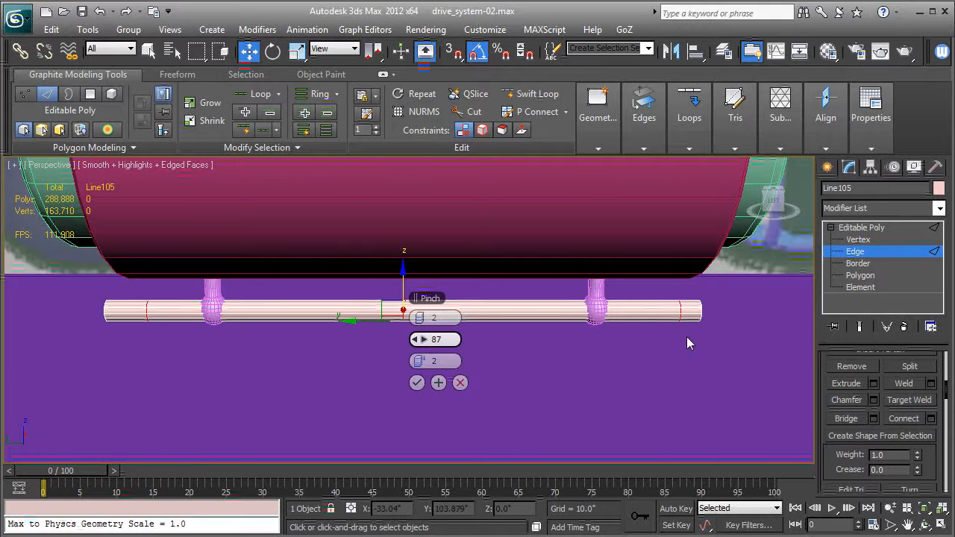
{"action": "left_click", "coordinate": [426, 341]}
{"action": "left_click", "coordinate": [426, 341]}
{"action": "left_click", "coordinate": [426, 341]}
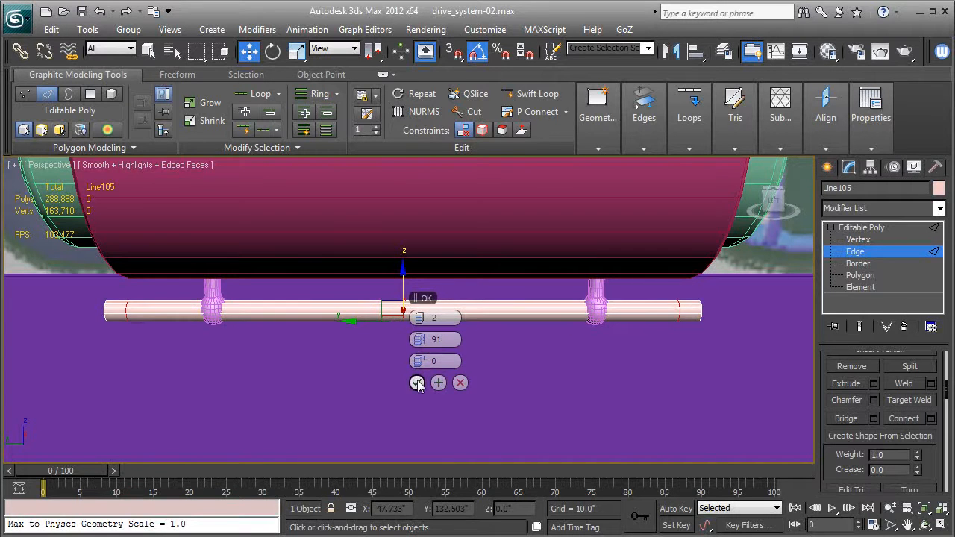
{"action": "left_click", "coordinate": [416, 383]}
Select the polygons at both rod ends and extrude them 0.246" by Local Normal to form thicker end caps
{"action": "left_click", "coordinate": [850, 276]}
{"action": "left_click_drag", "start_coordinate": [738, 351], "coordinate": [688, 284]}
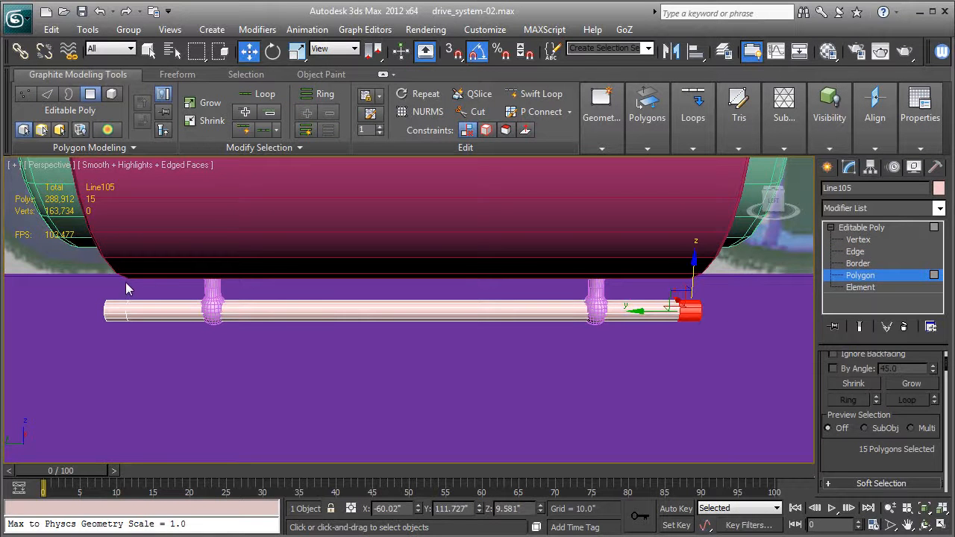
{"action": "left_click_drag", "start_coordinate": [109, 314], "coordinate": [109, 314], "text": "ctrl"}
{"action": "middle_click_drag", "start_coordinate": [280, 332], "coordinate": [714, 433], "text": "alt"}
{"action": "scroll", "coordinate": [851, 444], "scroll_direction": "down", "scroll_amount": 3}
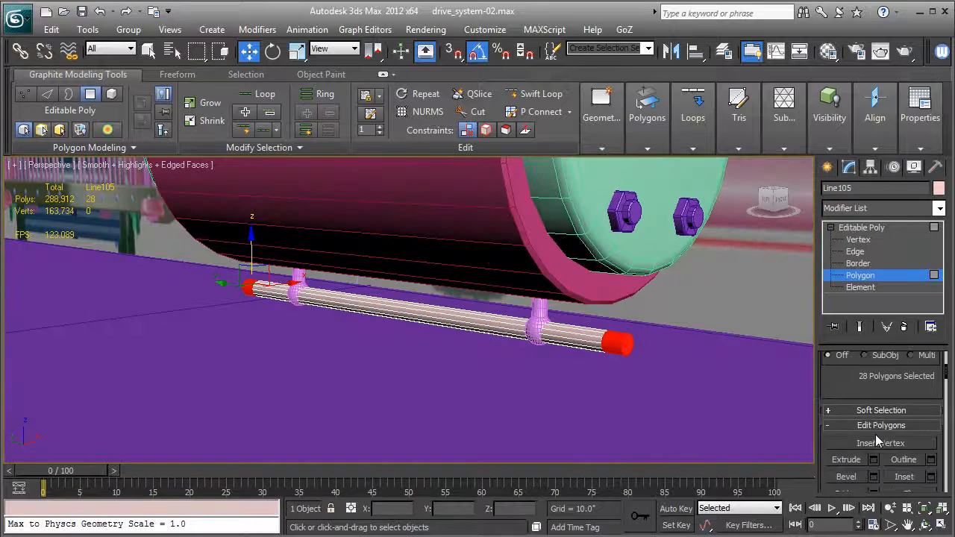
{"action": "left_click", "coordinate": [875, 437]}
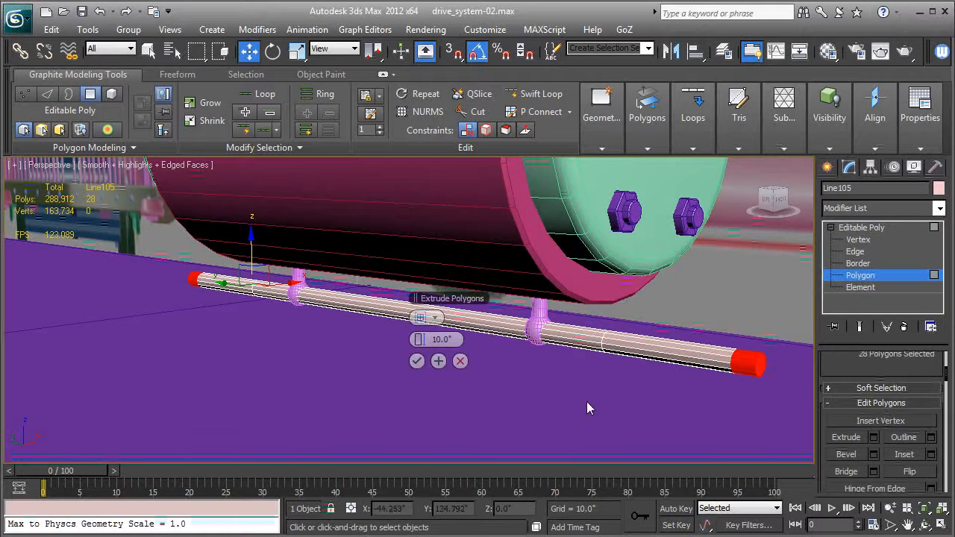
{"action": "left_click", "coordinate": [432, 319]}
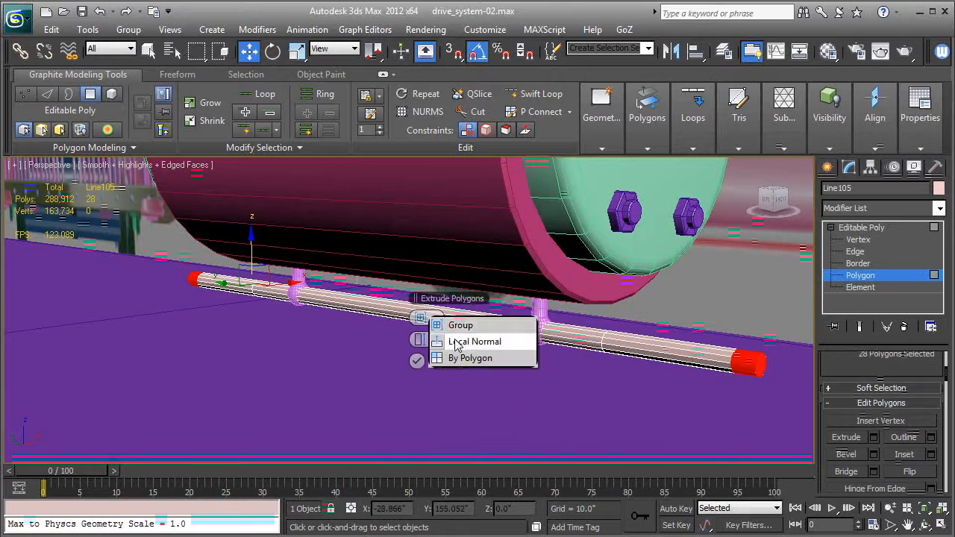
{"action": "left_click", "coordinate": [446, 341]}
{"action": "right_click", "coordinate": [423, 340]}
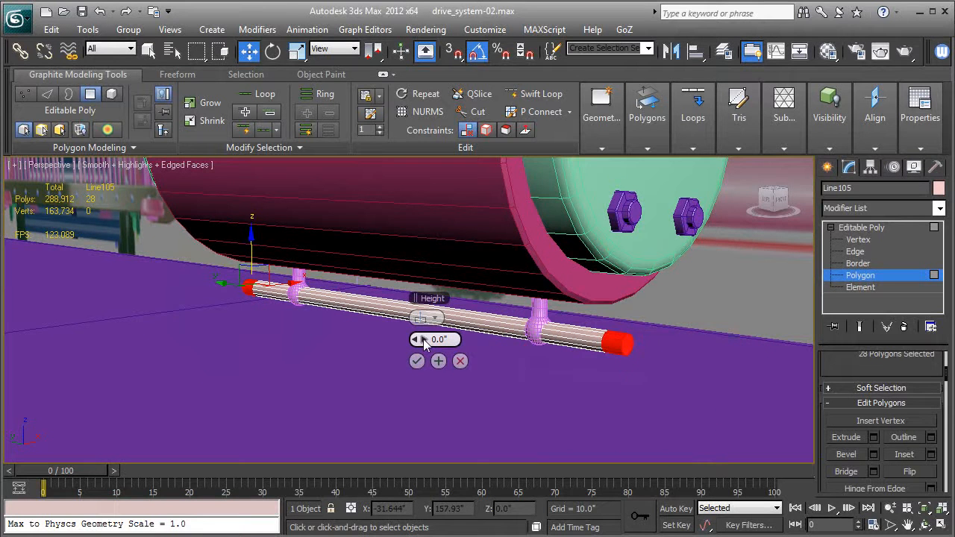
{"action": "left_click", "coordinate": [416, 341]}
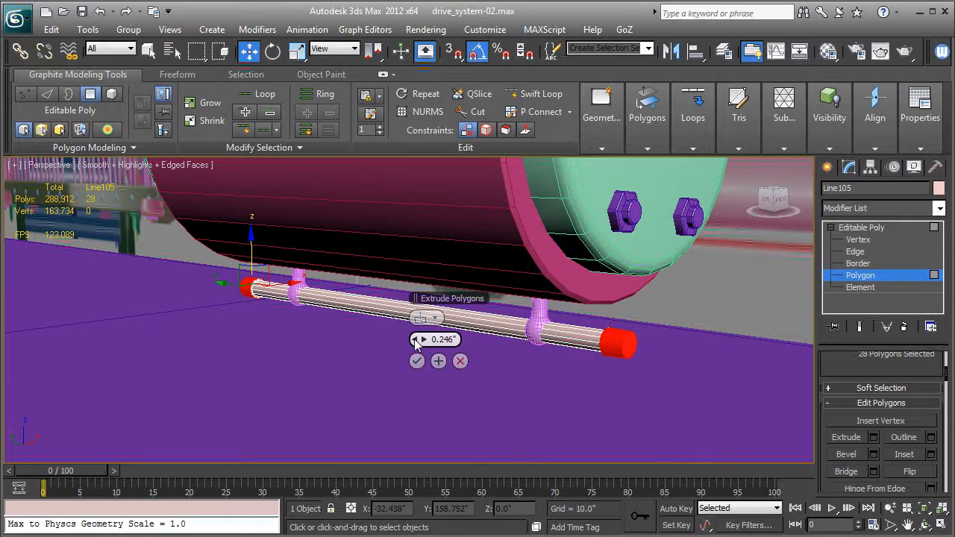
{"action": "left_click", "coordinate": [417, 361]}
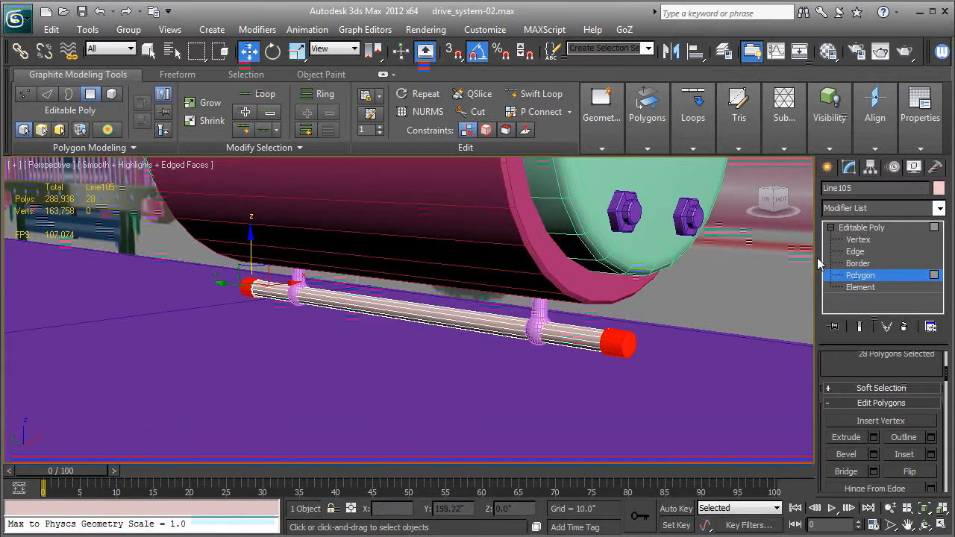
Examine the thickened end caps on the rod with edged faces turned off and on
{"action": "left_click", "coordinate": [851, 230]}
{"action": "key", "text": "F4"}
{"action": "middle_click_drag", "start_coordinate": [680, 307], "coordinate": [583, 338], "text": "alt"}
{"action": "scroll", "coordinate": [648, 330], "scroll_direction": "down", "scroll_amount": 3}
{"action": "scroll", "coordinate": [583, 337], "scroll_direction": "up", "scroll_amount": 4}
{"action": "key", "text": "F4"}
{"action": "key", "text": "z"}
Delete the three polygons closing the rod's end below the cylinder cover
{"action": "left_click", "coordinate": [860, 275]}
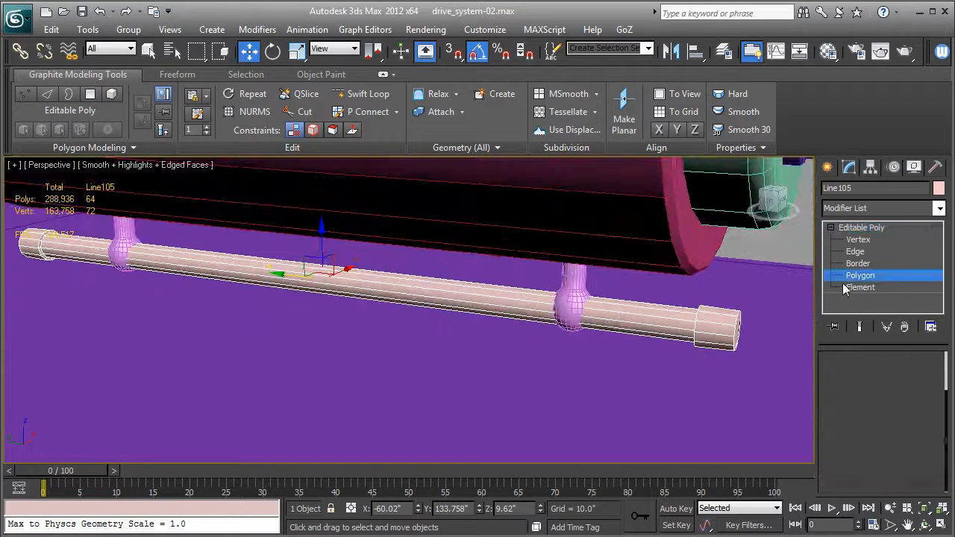
{"action": "left_click", "coordinate": [625, 365]}
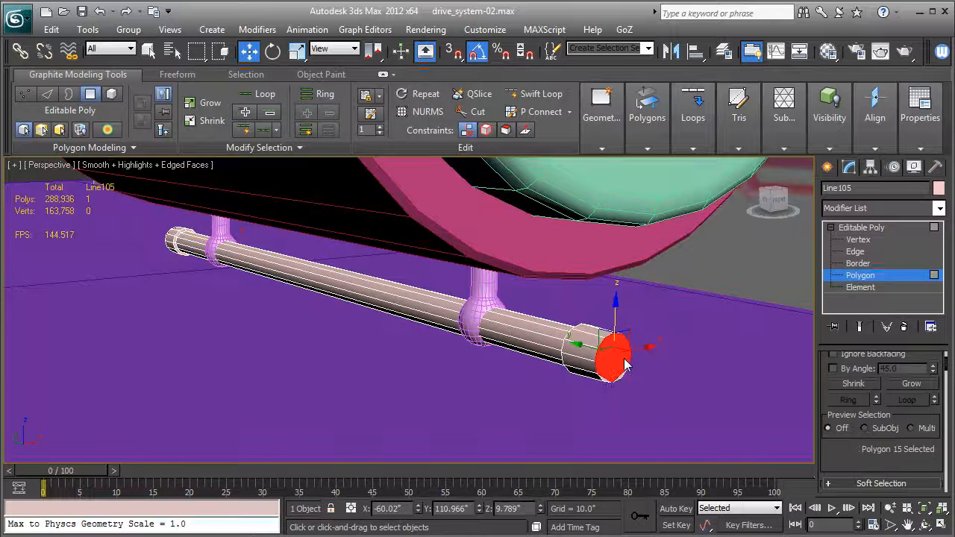
{"action": "middle_click_drag", "start_coordinate": [619, 385], "coordinate": [633, 301], "text": "alt"}
{"action": "key", "text": "z"}
{"action": "scroll", "coordinate": [632, 301], "scroll_direction": "down", "scroll_amount": 5}
{"action": "middle_click_drag", "start_coordinate": [493, 357], "coordinate": [585, 360]}
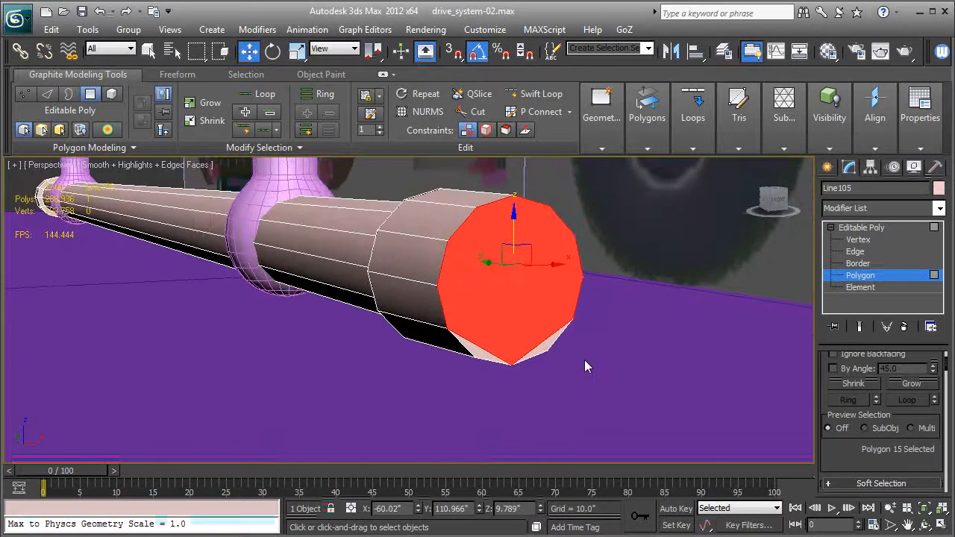
{"action": "left_click", "coordinate": [546, 353], "text": "ctrl"}
{"action": "left_click", "coordinate": [482, 360], "text": "ctrl"}
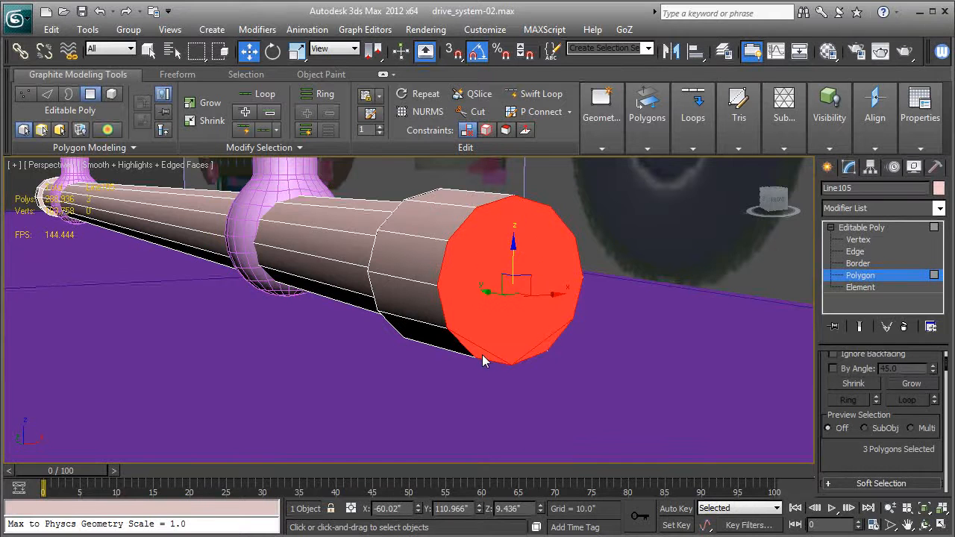
{"action": "key", "text": "Delete"}
Select the open border at that rod end and cap it with a single polygon
{"action": "key", "text": "3"}
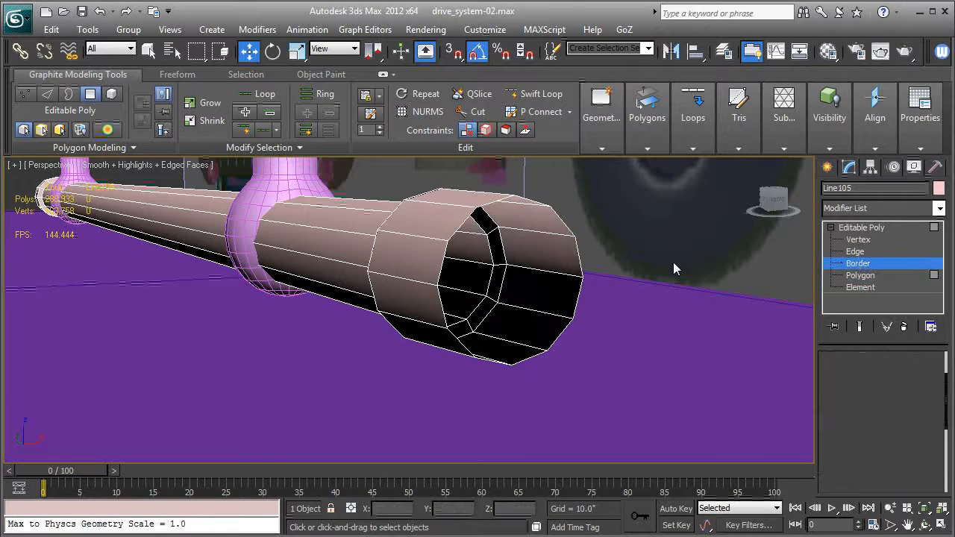
{"action": "left_click", "coordinate": [565, 231]}
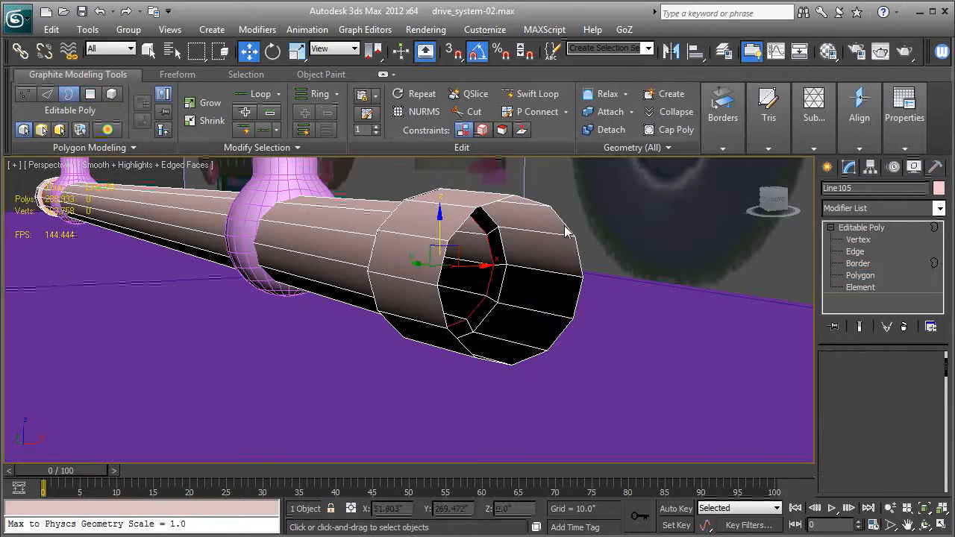
{"action": "left_click", "coordinate": [669, 129]}
Select the flat end polygons at both rod ends and convert the selection to their surrounding edges
{"action": "left_click", "coordinate": [860, 275]}
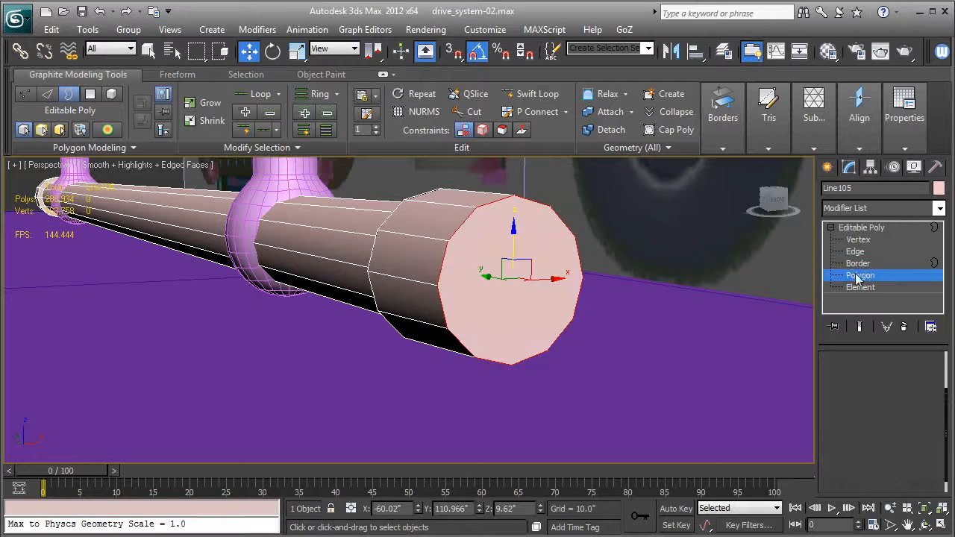
{"action": "left_click", "coordinate": [521, 316]}
{"action": "middle_click_drag", "start_coordinate": [493, 317], "coordinate": [311, 312], "text": "alt"}
{"action": "scroll", "coordinate": [312, 312], "scroll_direction": "down", "scroll_amount": 3}
{"action": "scroll", "coordinate": [167, 312], "scroll_direction": "down", "scroll_amount": 3}
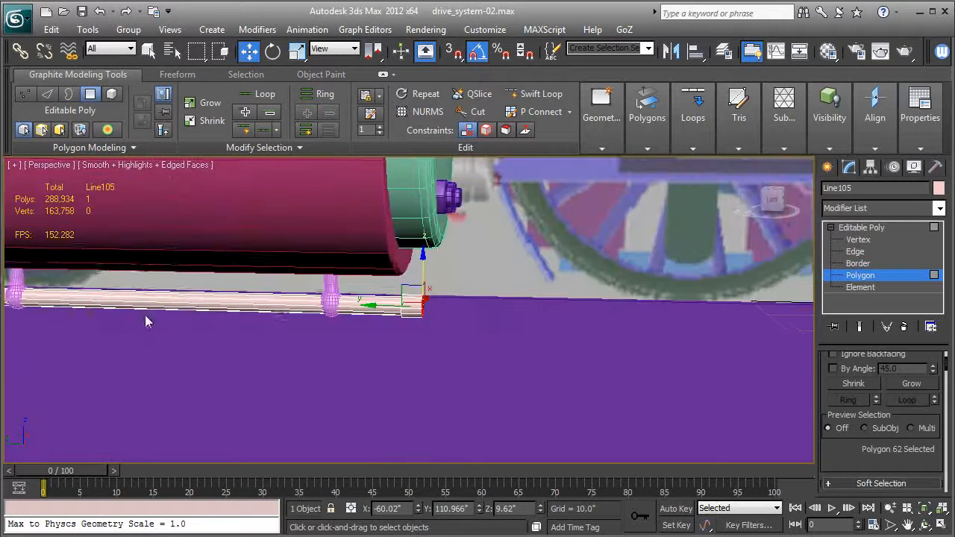
{"action": "middle_click_drag", "start_coordinate": [166, 312], "coordinate": [465, 307]}
{"action": "middle_click_drag", "start_coordinate": [329, 308], "coordinate": [406, 306], "text": "alt"}
{"action": "left_click", "coordinate": [309, 366], "text": "ctrl"}
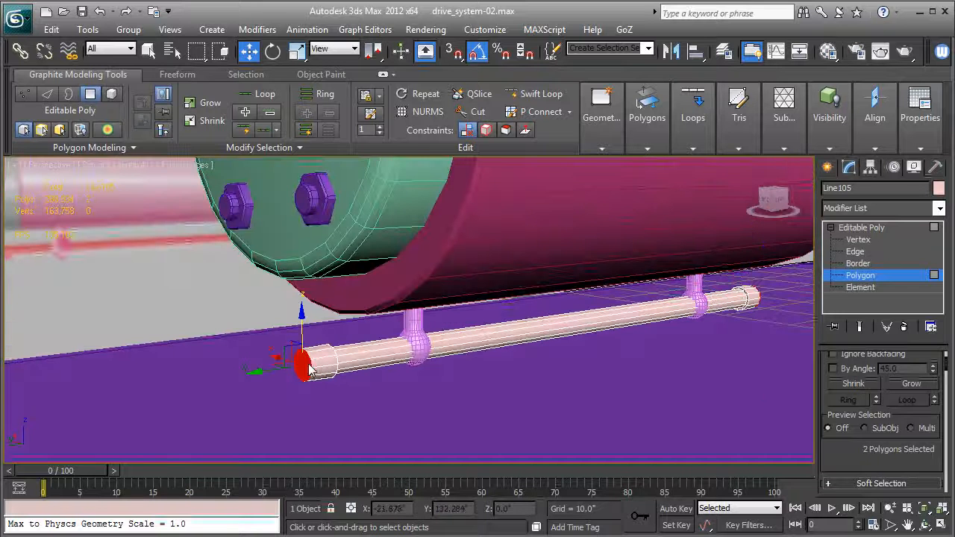
{"action": "scroll", "coordinate": [844, 450], "scroll_direction": "up", "scroll_amount": 3}
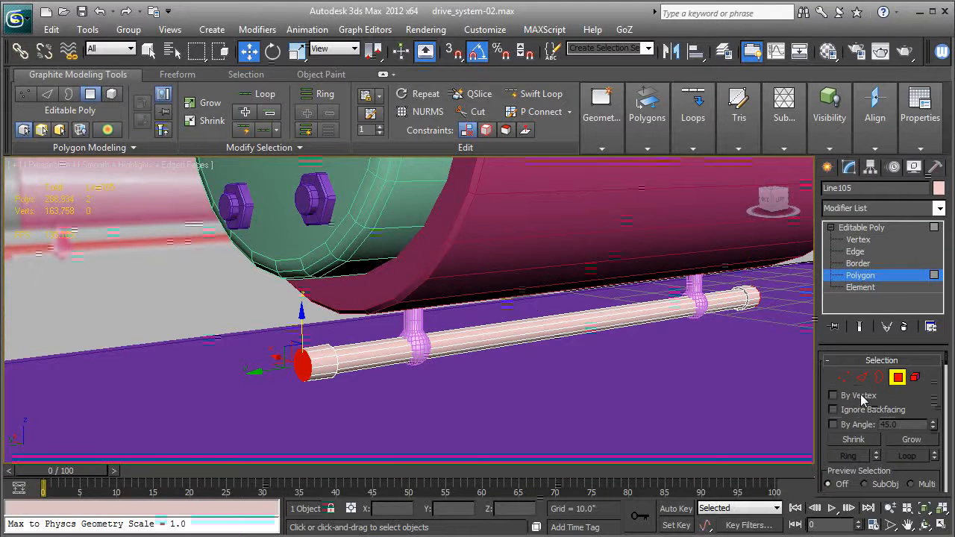
{"action": "left_click", "coordinate": [863, 377]}
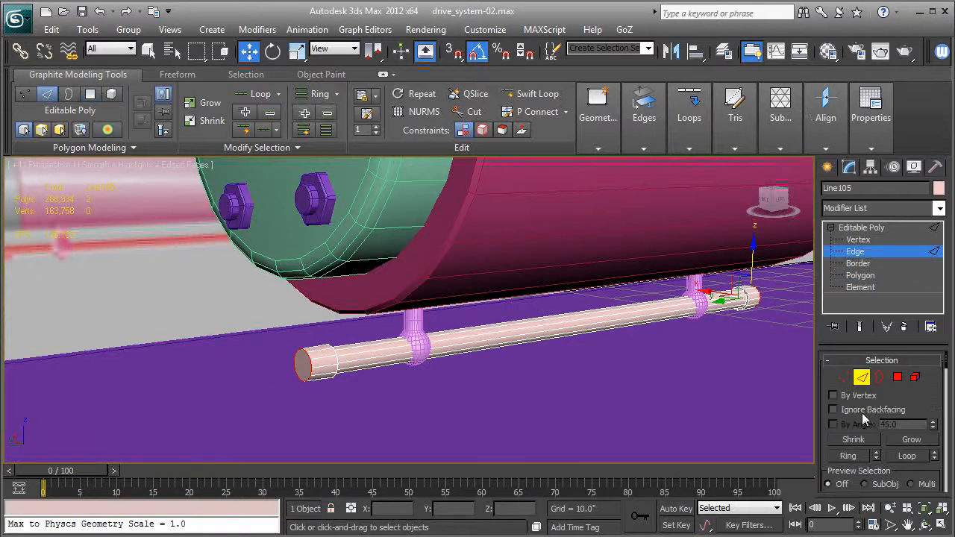
Chamfer the outer rim edges of both end caps by 0.366" with 3 segments
{"action": "scroll", "coordinate": [829, 374], "scroll_direction": "down", "scroll_amount": 3}
{"action": "scroll", "coordinate": [829, 374], "scroll_direction": "down", "scroll_amount": 3}
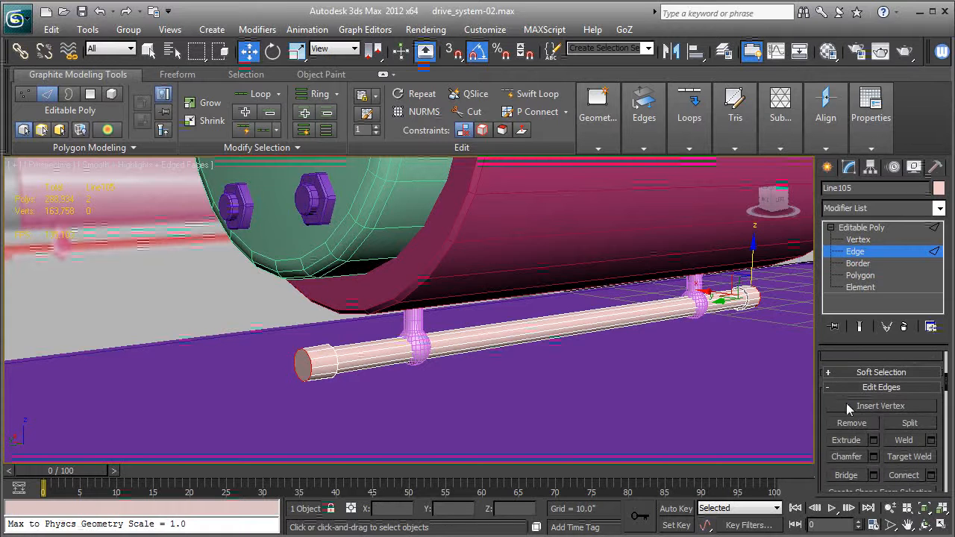
{"action": "left_click", "coordinate": [875, 458]}
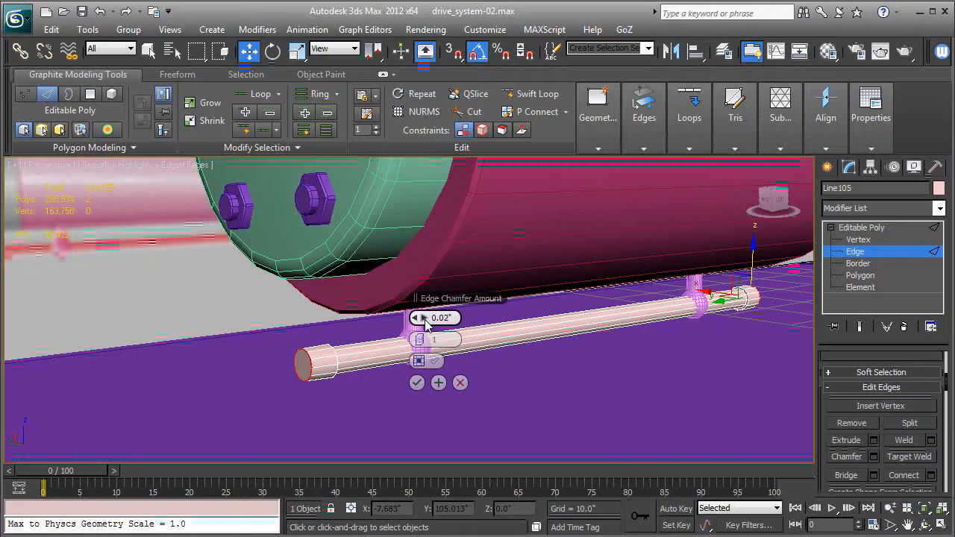
{"action": "left_click_drag", "start_coordinate": [426, 321], "coordinate": [428, 323]}
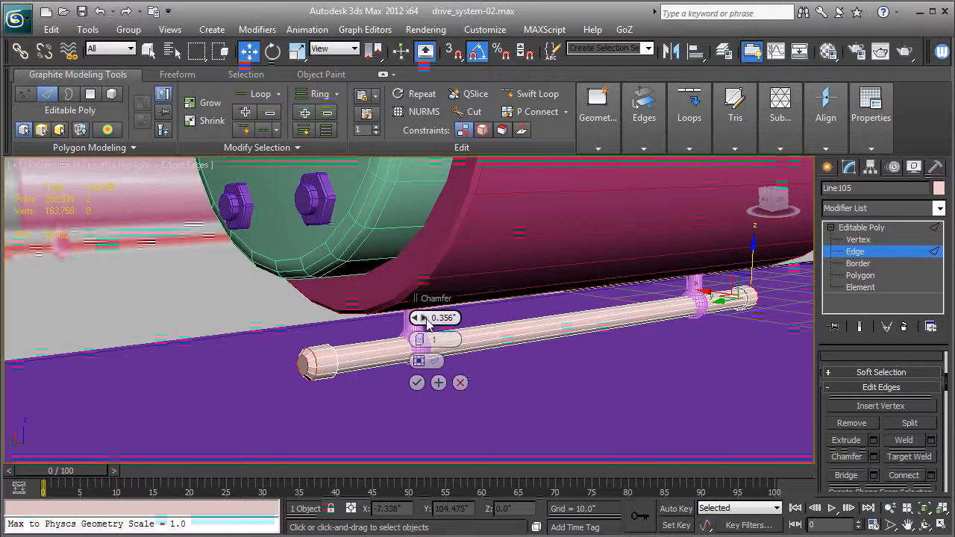
{"action": "left_click", "coordinate": [422, 340]}
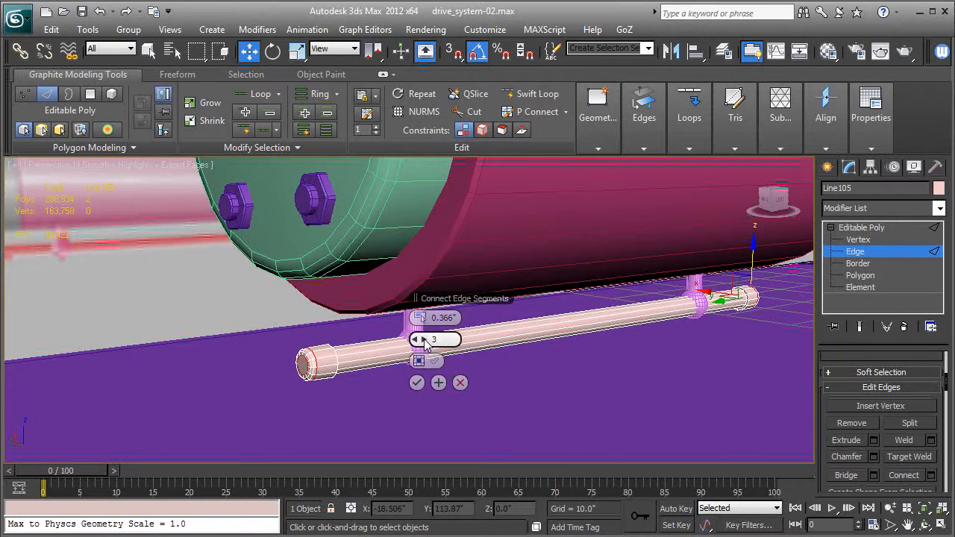
{"action": "left_click", "coordinate": [418, 383]}
{"action": "left_click", "coordinate": [861, 228]}
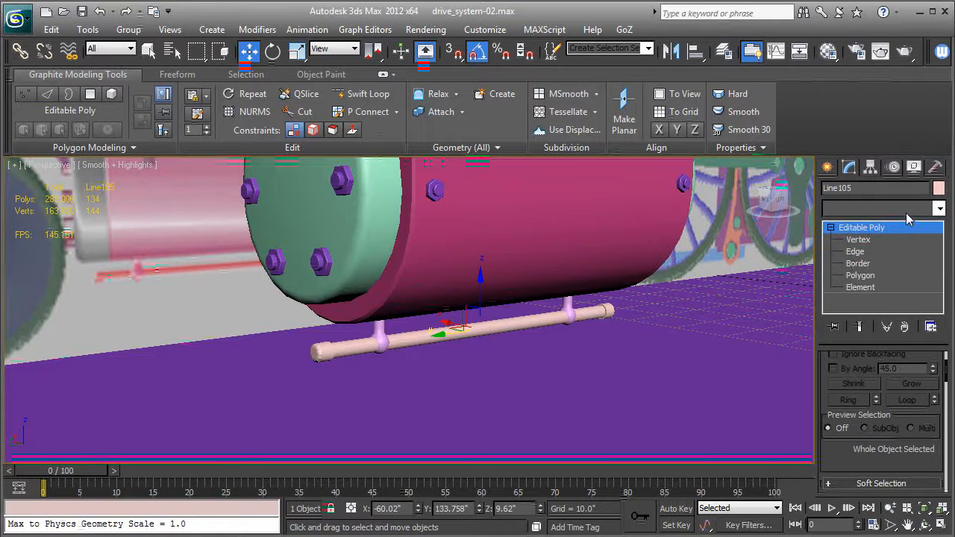
Add a Smooth modifier to the rod and enable Auto Smooth
{"action": "left_click", "coordinate": [907, 213]}
{"action": "key", "text": "s"}
{"action": "key", "text": "s"}
{"action": "key", "text": "s"}
{"action": "key", "text": "s"}
{"action": "key", "text": "s"}
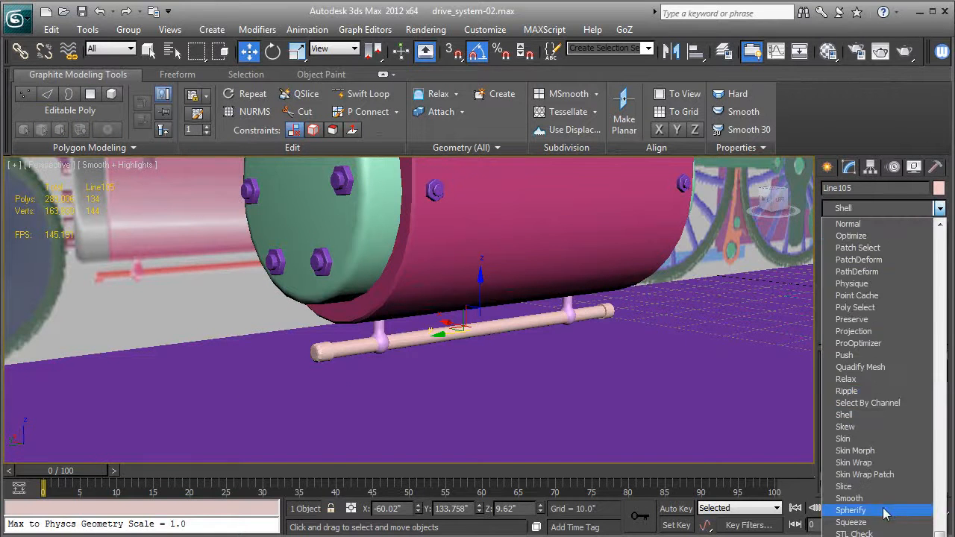
{"action": "left_click", "coordinate": [885, 498]}
{"action": "left_click", "coordinate": [833, 378]}
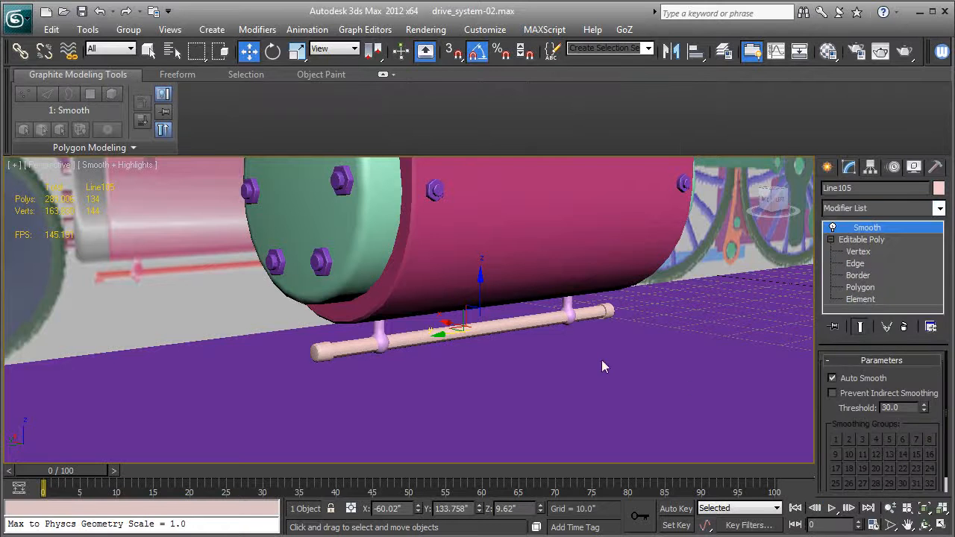
Examine the cylinder casing and its rod from several sides together with the rest of the locomotive
{"action": "middle_click_drag", "start_coordinate": [580, 339], "coordinate": [527, 333], "text": "alt"}
{"action": "scroll", "coordinate": [515, 382], "scroll_direction": "down", "scroll_amount": 4}
{"action": "middle_click_drag", "start_coordinate": [499, 365], "coordinate": [736, 351], "text": "alt"}
{"action": "middle_click_drag", "start_coordinate": [626, 349], "coordinate": [407, 326]}
{"action": "scroll", "coordinate": [625, 360], "scroll_direction": "up", "scroll_amount": 3}
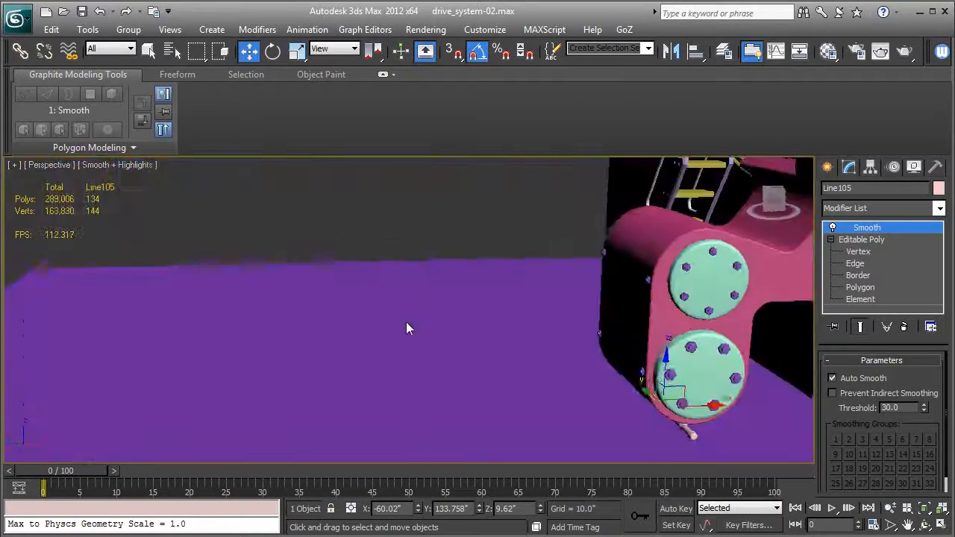
{"action": "middle_click_drag", "start_coordinate": [603, 326], "coordinate": [388, 330], "text": "alt"}
{"action": "middle_click_drag", "start_coordinate": [463, 312], "coordinate": [582, 313], "text": "alt"}
{"action": "middle_click_drag", "start_coordinate": [641, 337], "coordinate": [529, 436]}
{"action": "scroll", "coordinate": [651, 328], "scroll_direction": "down", "scroll_amount": 3}
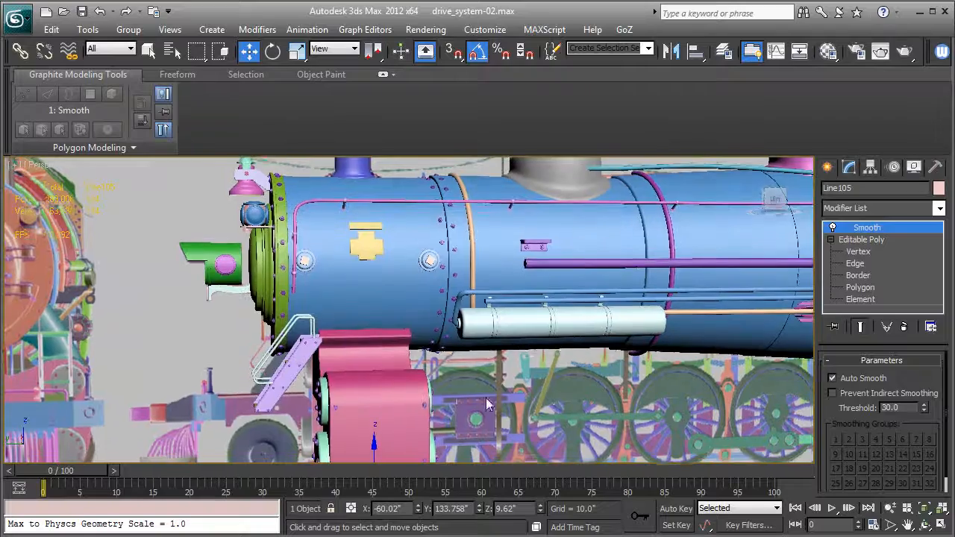
{"action": "middle_click_drag", "start_coordinate": [486, 398], "coordinate": [617, 323]}
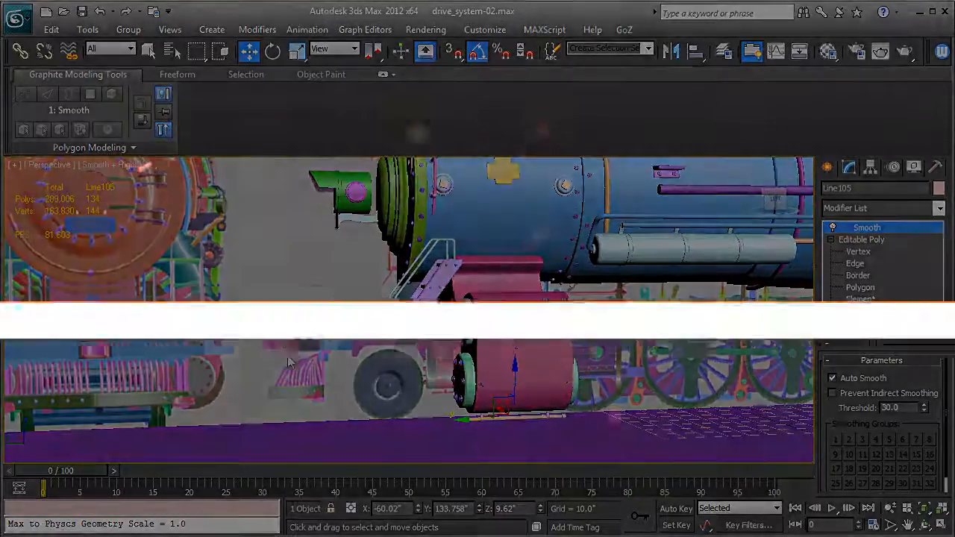